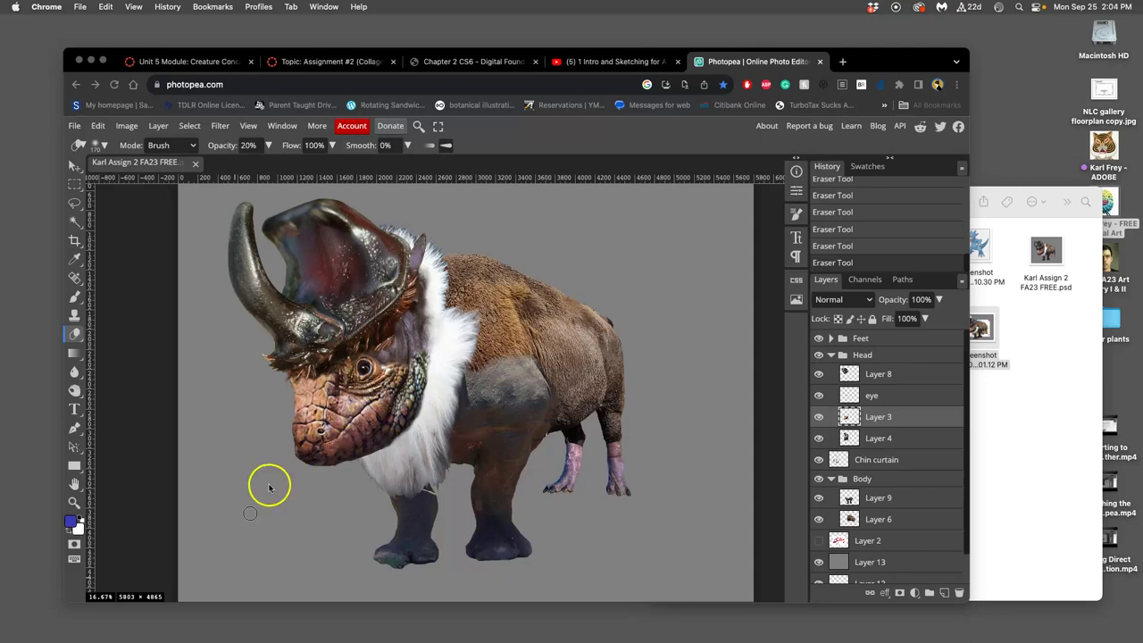
pyautogui.scroll(-3, 266, 483)
pyautogui.scroll(5, 265, 483)
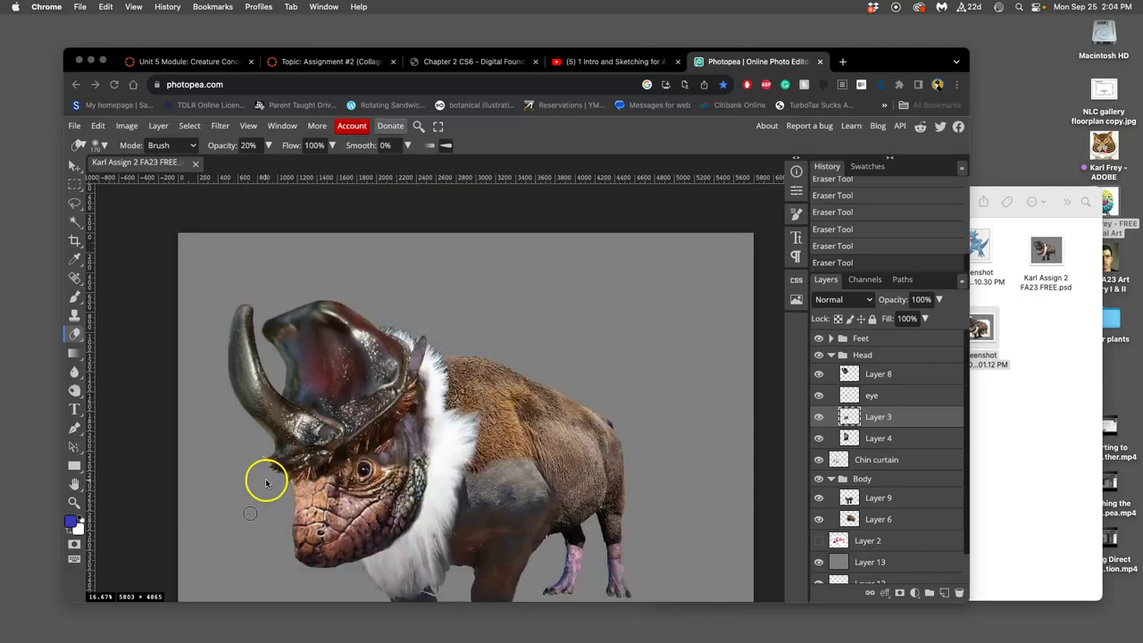
pyautogui.scroll(3, 468, 295)
pyautogui.scroll(-3, 442, 361)
pyautogui.scroll(-5, 429, 403)
pyautogui.scroll(1, 431, 403)
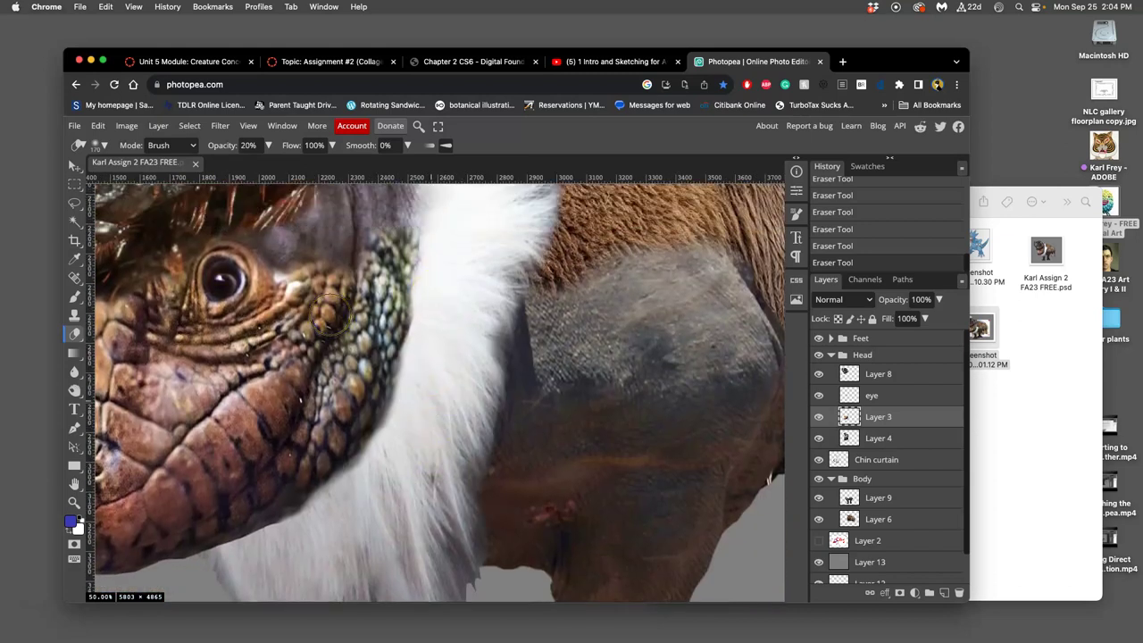
# Softly erase the fur collar's edge beside the lizard's neck at 20% opacity, undoing the last stroke.
pyautogui.moveTo(416, 207); pyautogui.dragTo(427, 223)
pyautogui.moveTo(469, 241); pyautogui.dragTo(444, 356)
pyautogui.press('super+z')
pyautogui.press('super+z')
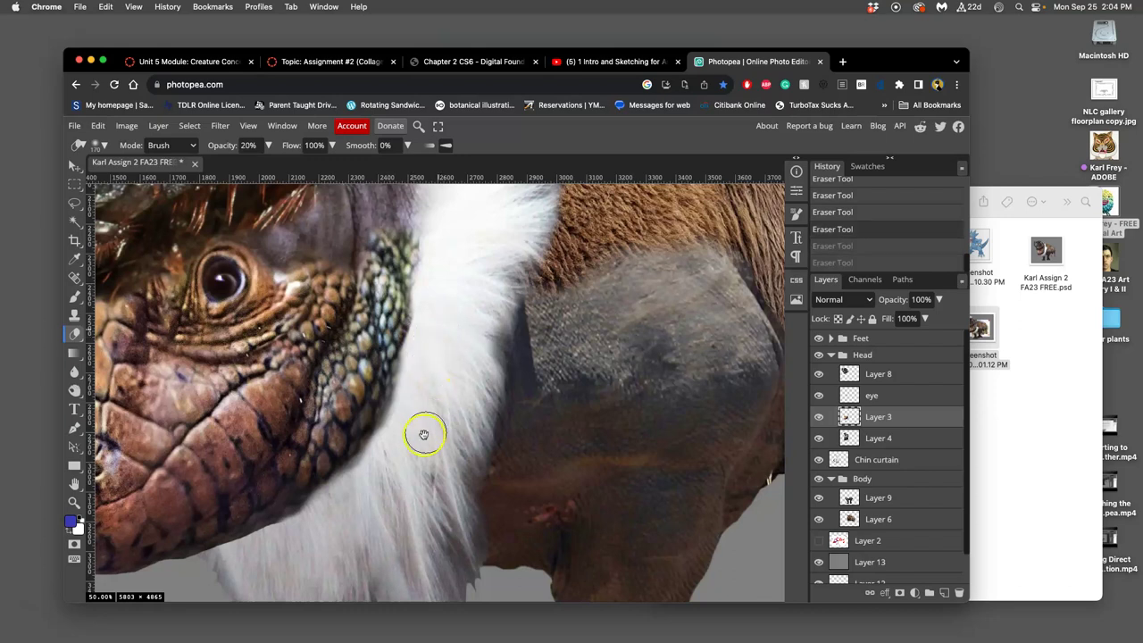
pyautogui.moveTo(422, 435); pyautogui.dragTo(469, 367)
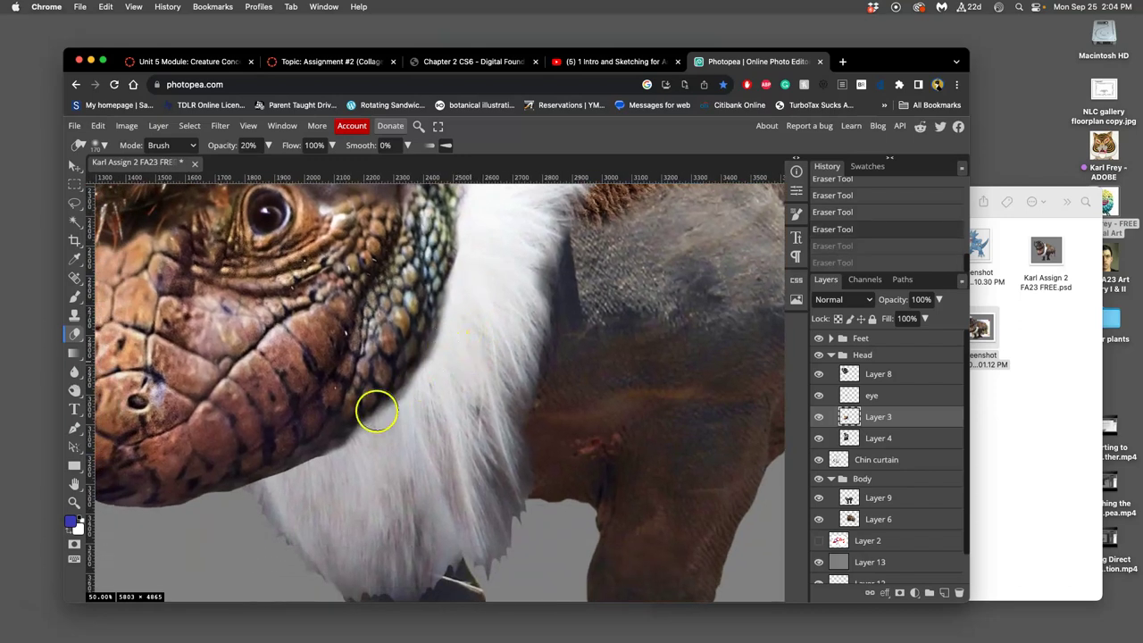
pyautogui.moveTo(403, 429); pyautogui.dragTo(506, 370)
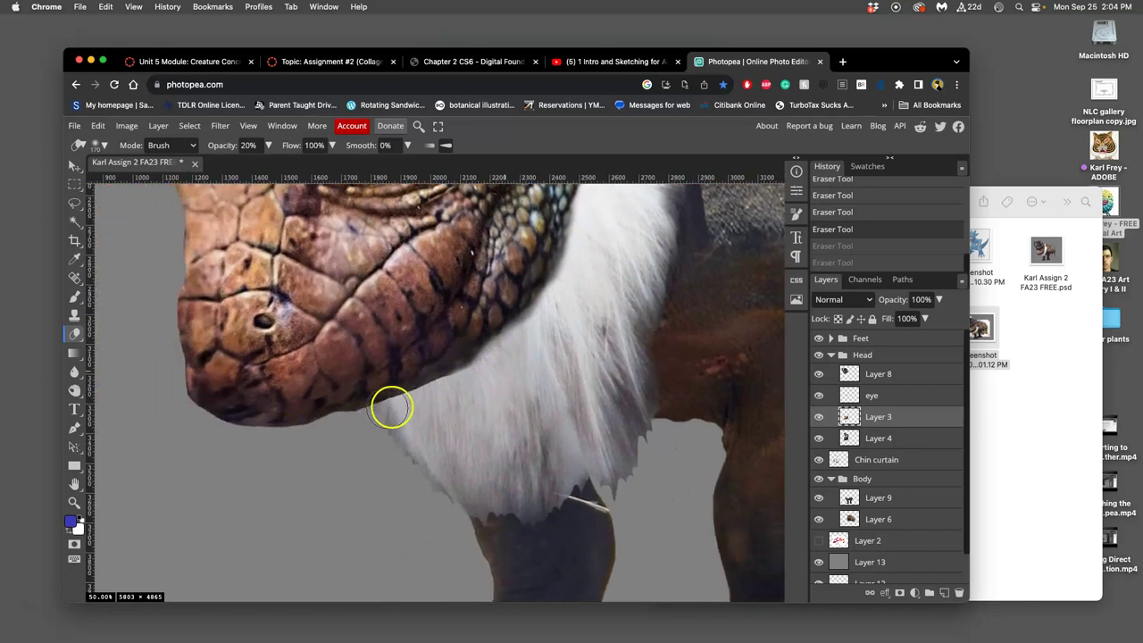
# Lasso the stray white fur patch under the lizard's chin, delete it and deselect.
pyautogui.click(76, 207)
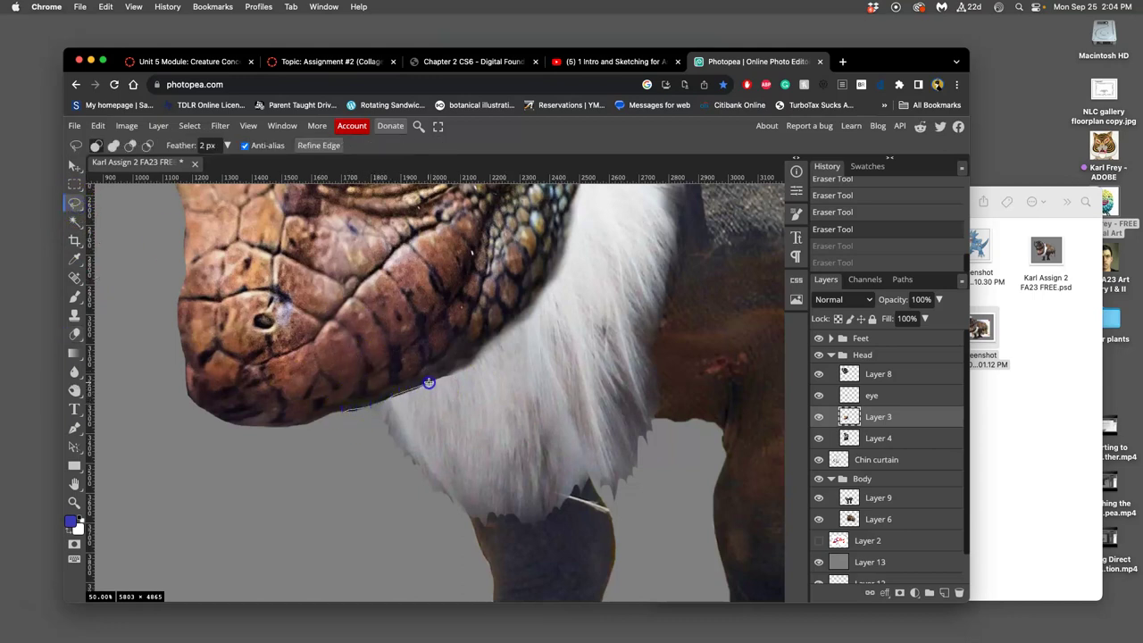
pyautogui.moveTo(351, 433); pyautogui.dragTo(339, 436)
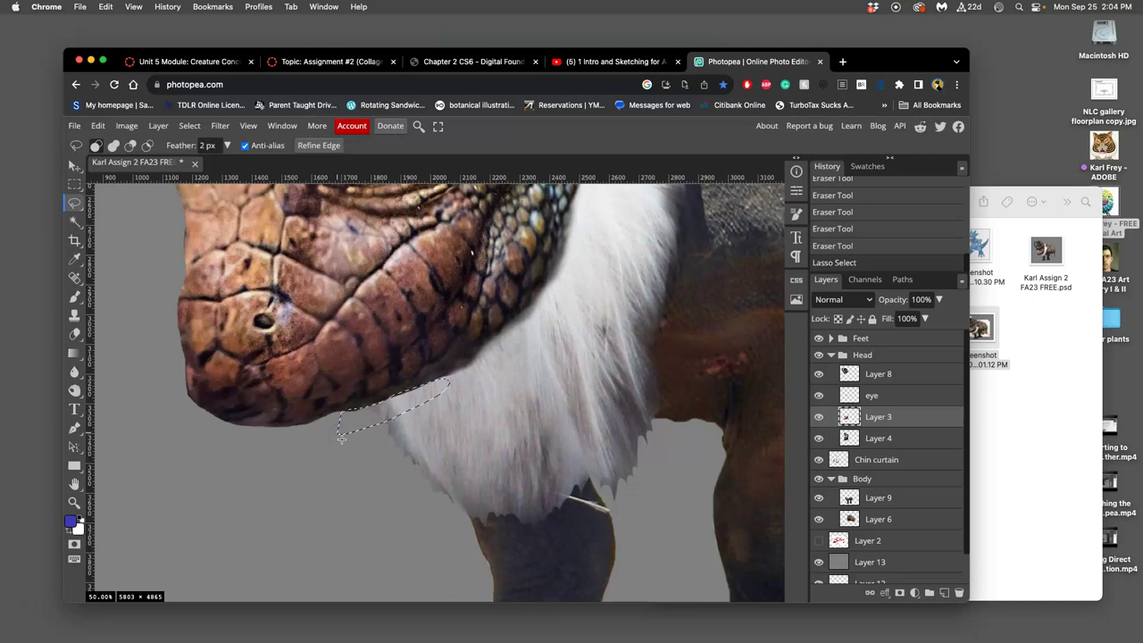
pyautogui.press('Delete')
pyautogui.click(349, 458)
pyautogui.moveTo(523, 438); pyautogui.dragTo(420, 536)
pyautogui.moveTo(452, 465)
pyautogui.mouseDown()
pyautogui.moveTo(375, 545)
pyautogui.moveTo(414, 467)
pyautogui.moveTo(416, 479)
pyautogui.mouseUp()
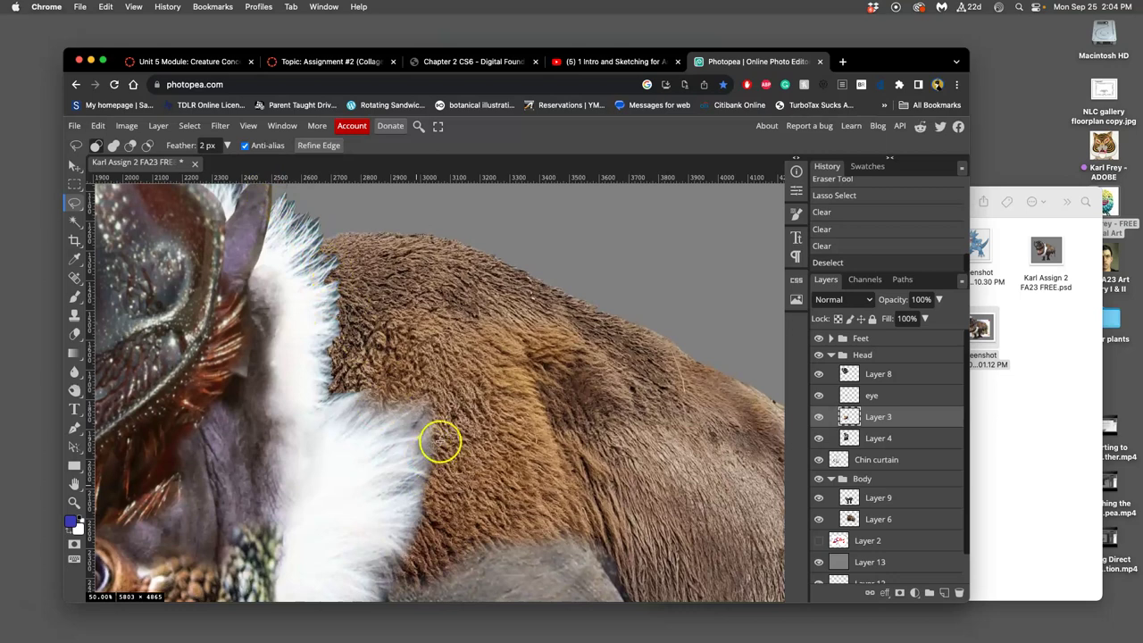
pyautogui.moveTo(415, 340); pyautogui.dragTo(483, 396)
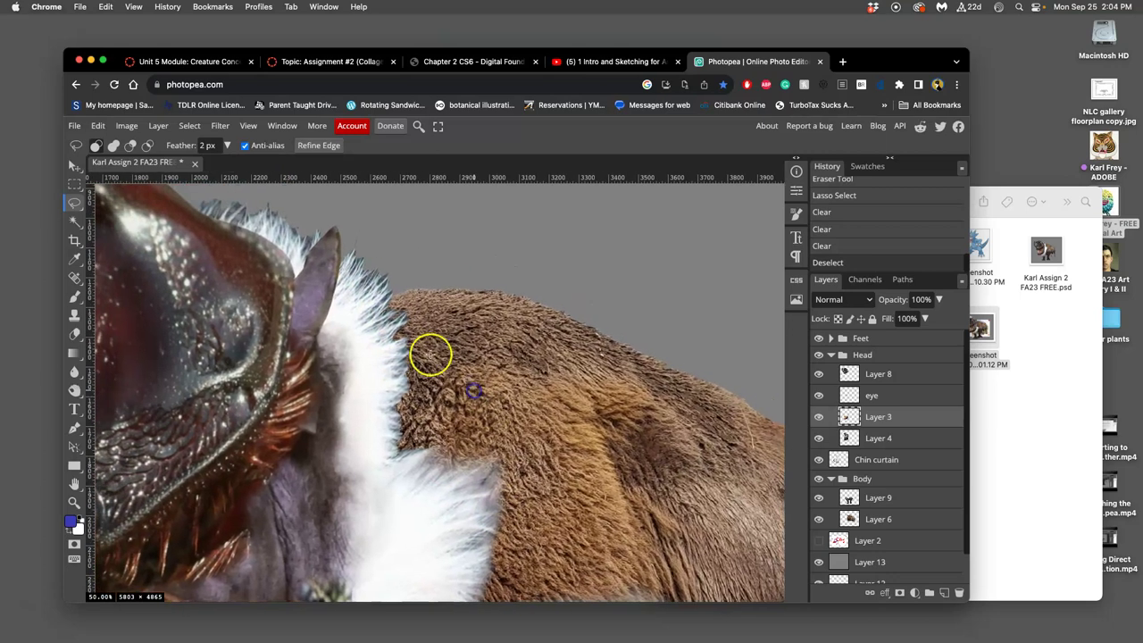
# On the Chin curtain layer, erase the collar's rough edge near the ear tip.
pyautogui.click(76, 337)
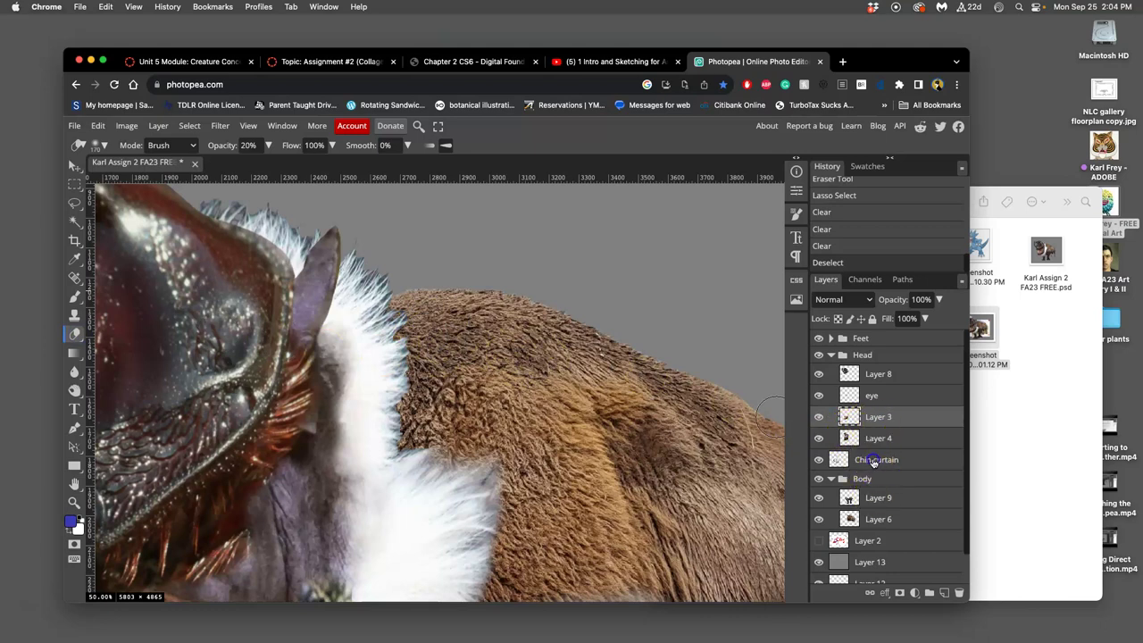
pyautogui.click(868, 459)
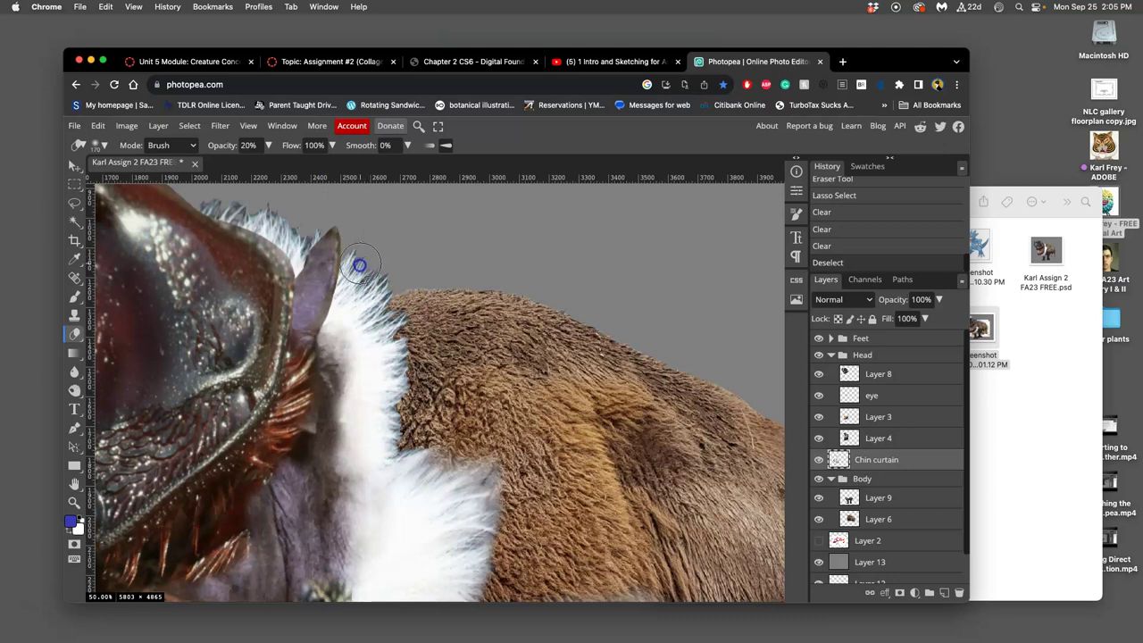
pyautogui.moveTo(359, 250); pyautogui.dragTo(366, 261)
pyautogui.moveTo(364, 257); pyautogui.dragTo(370, 273)
pyautogui.moveTo(367, 273)
pyautogui.mouseDown()
pyautogui.moveTo(369, 284)
pyautogui.moveTo(382, 274)
pyautogui.moveTo(390, 311)
pyautogui.moveTo(409, 309)
pyautogui.mouseUp()
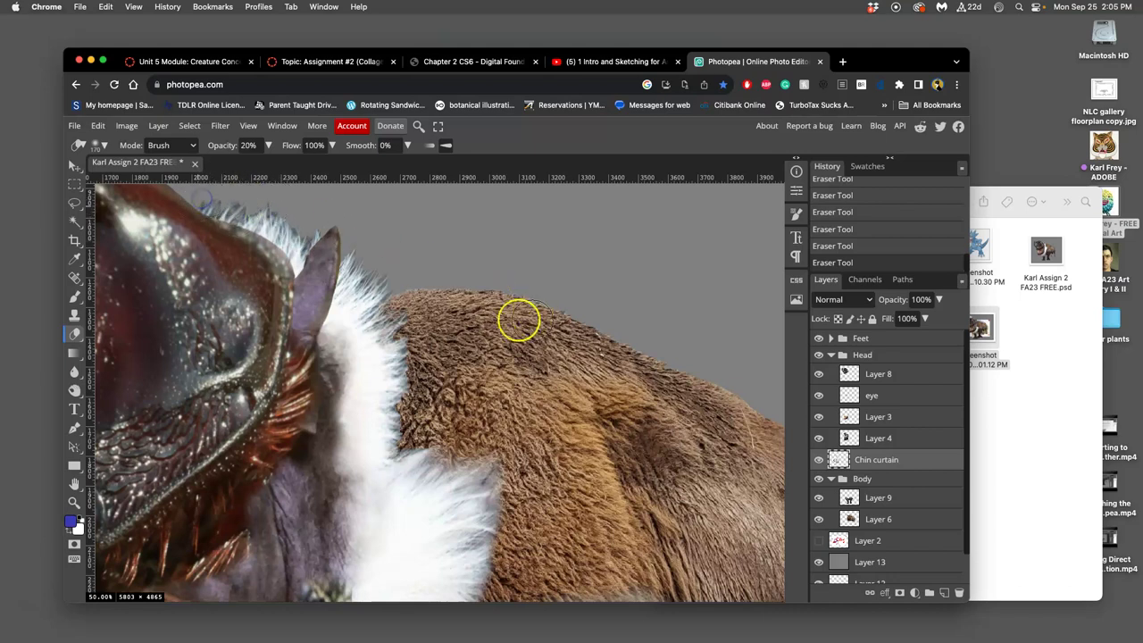
pyautogui.scroll(-3, 469, 330)
pyautogui.scroll(-3, 488, 349)
pyautogui.scroll(-3, 482, 327)
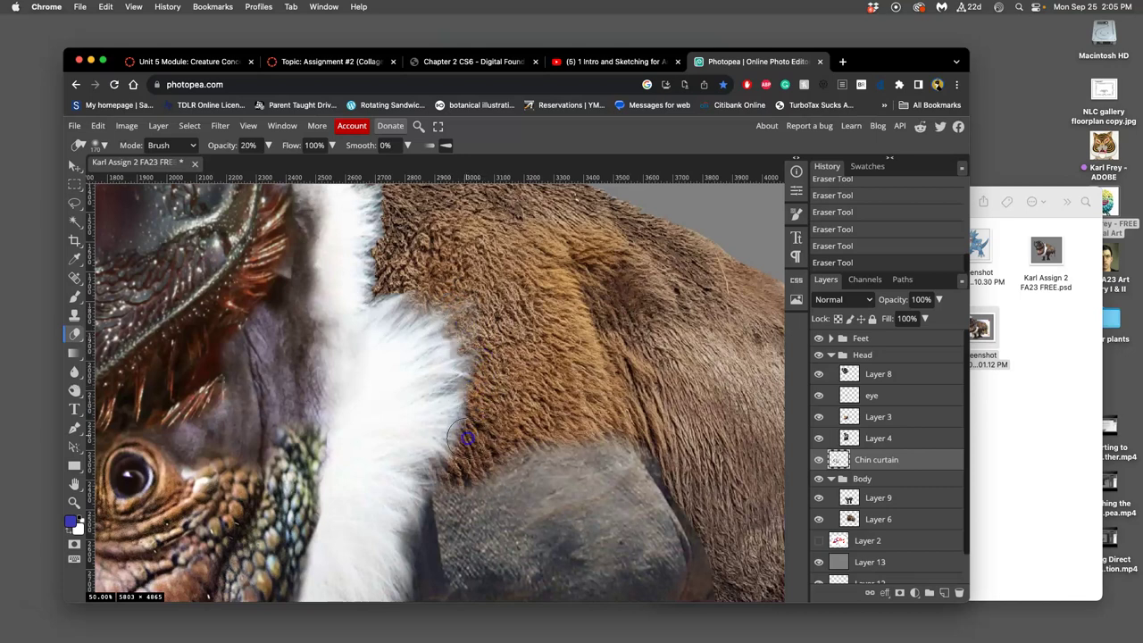
# Erase the thin white hair streak below the collar and fade its lower-left edge.
pyautogui.moveTo(445, 517); pyautogui.dragTo(453, 392)
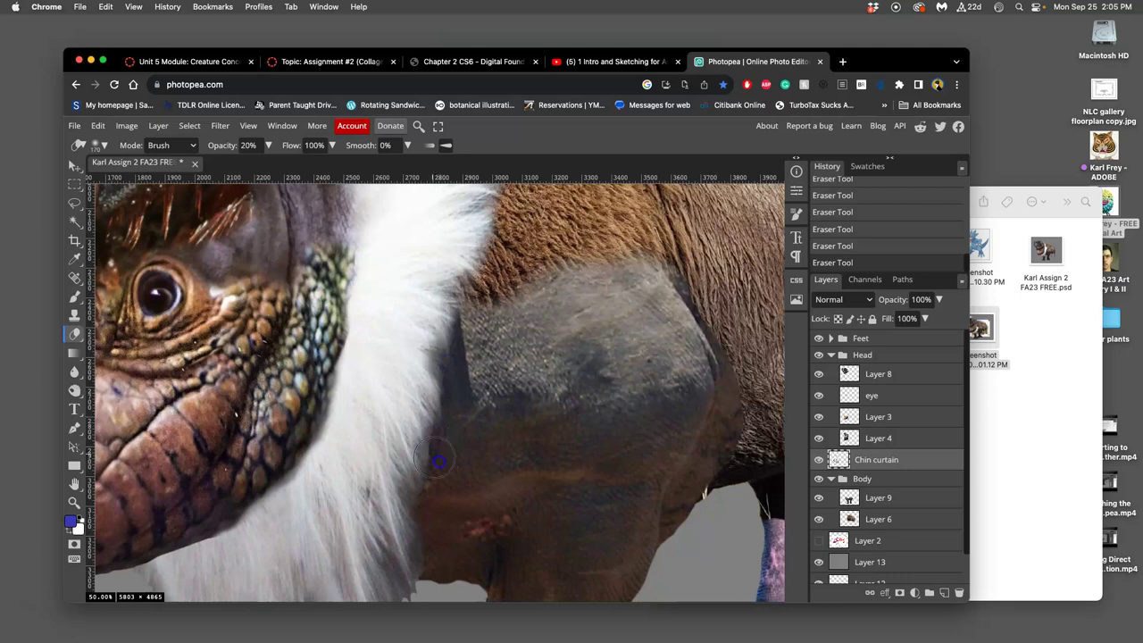
pyautogui.scroll(-2, 437, 428)
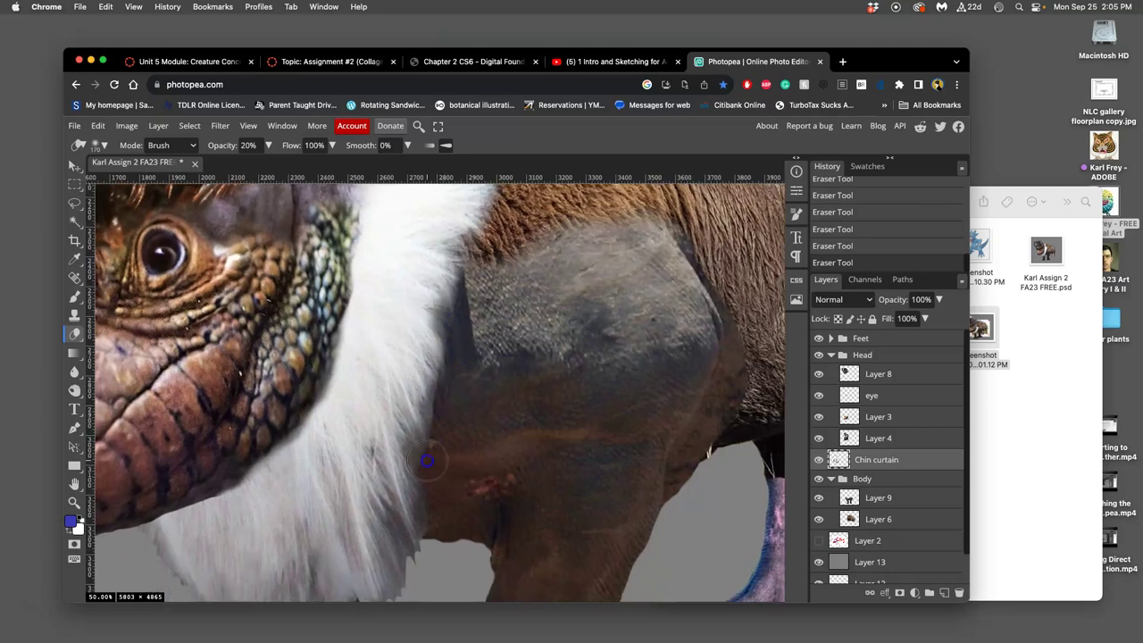
pyautogui.moveTo(432, 545)
pyautogui.mouseDown()
pyautogui.moveTo(455, 446)
pyautogui.moveTo(437, 430)
pyautogui.mouseUp()
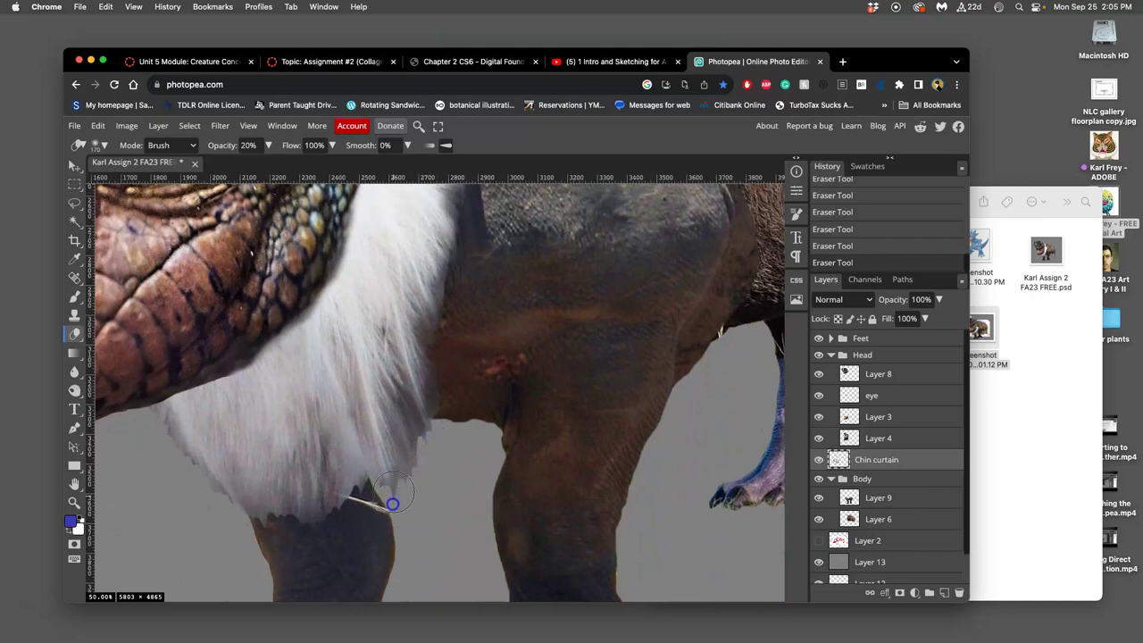
pyautogui.moveTo(394, 491); pyautogui.dragTo(362, 488)
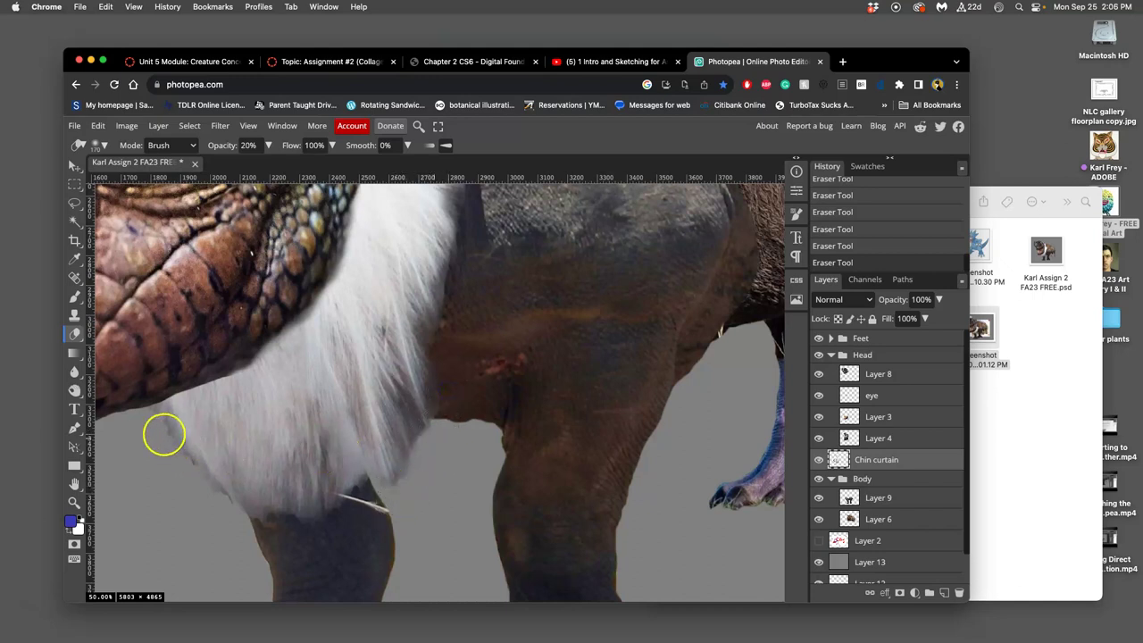
pyautogui.moveTo(163, 439); pyautogui.dragTo(250, 515)
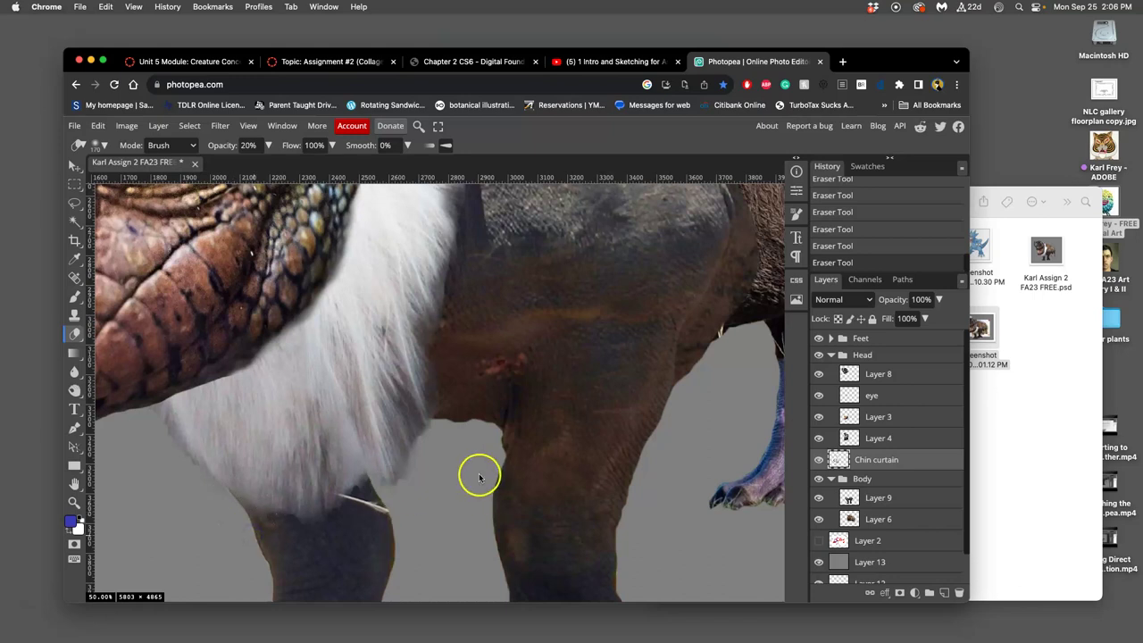
pyautogui.scroll(-3, 482, 474)
pyautogui.scroll(1, 545, 382)
pyautogui.scroll(1, 509, 383)
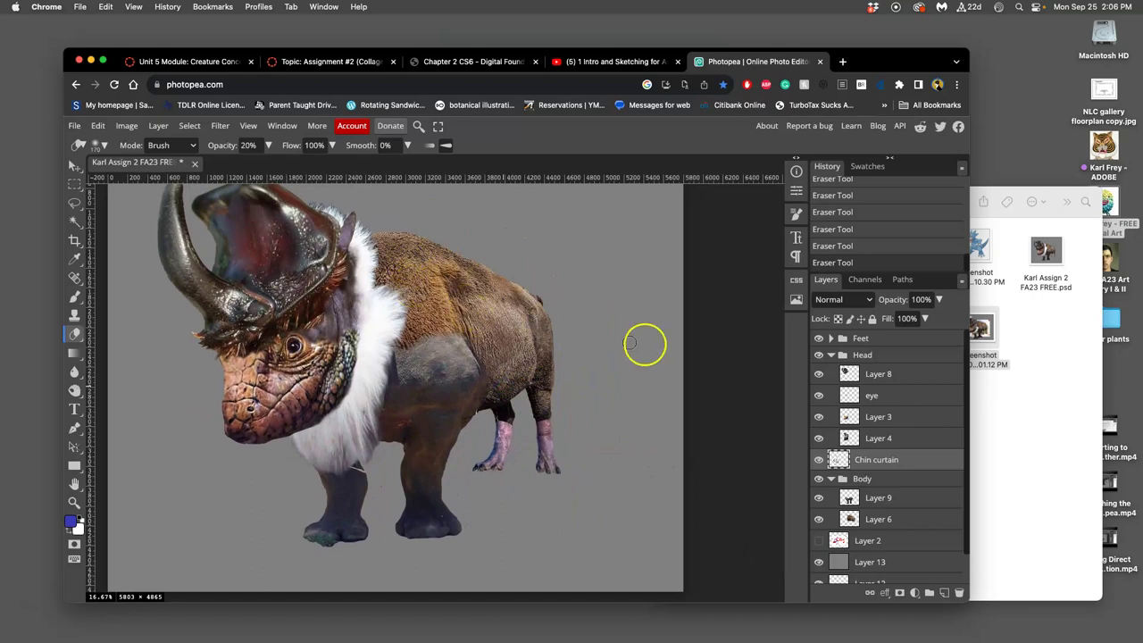
# Apply Levels to Layer 6, raising its midtones.
pyautogui.click(900, 523)
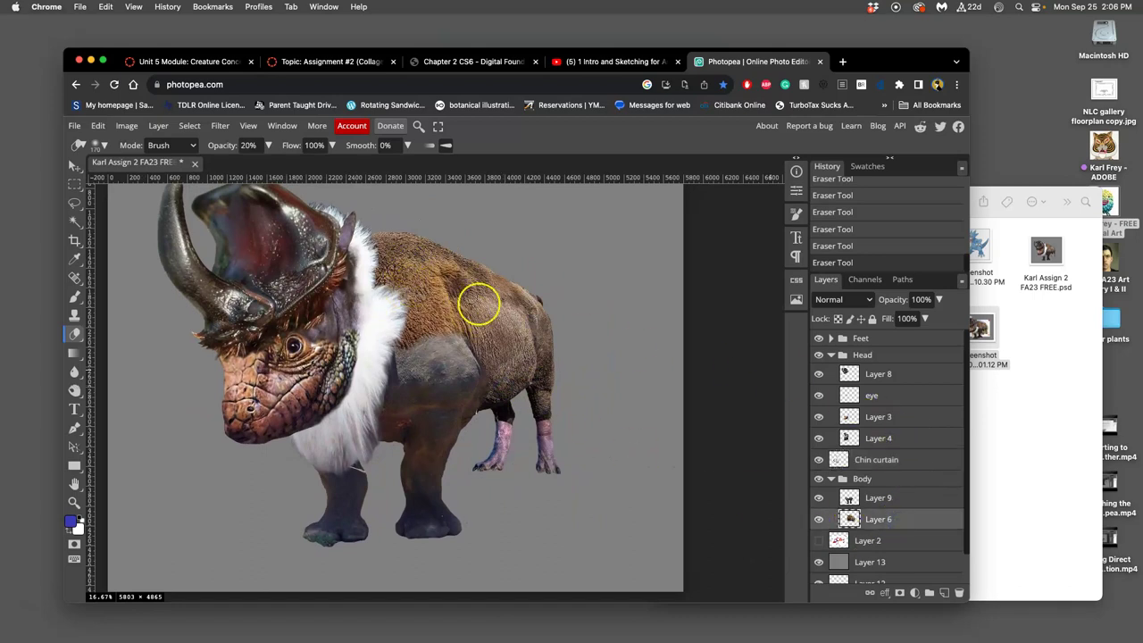
pyautogui.click(127, 125)
pyautogui.moveTo(149, 168)
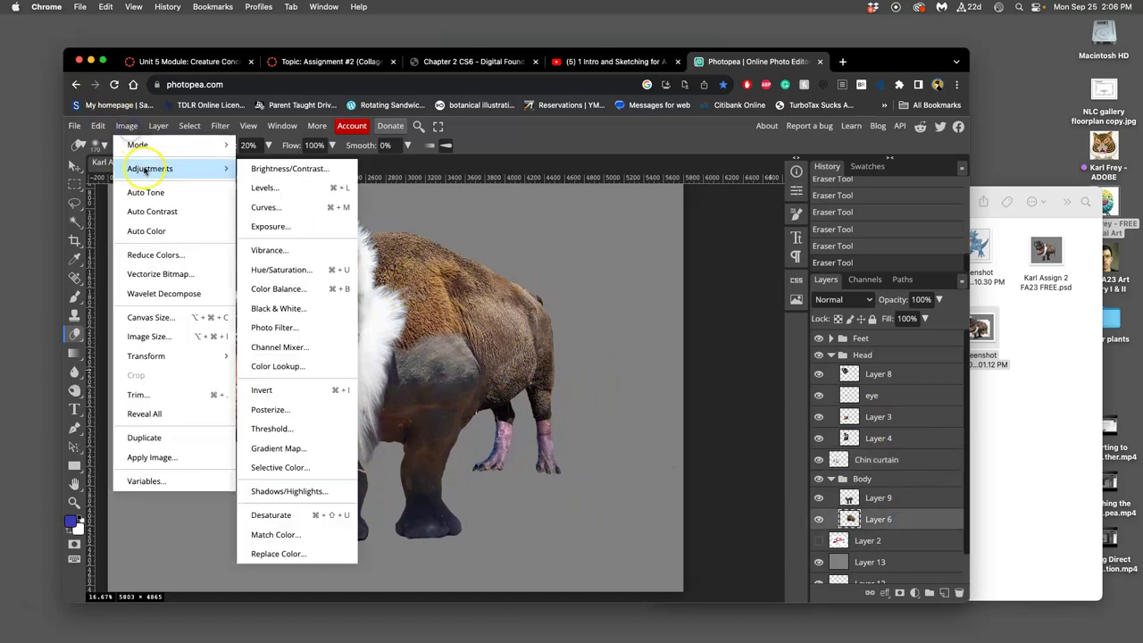
pyautogui.click(299, 189)
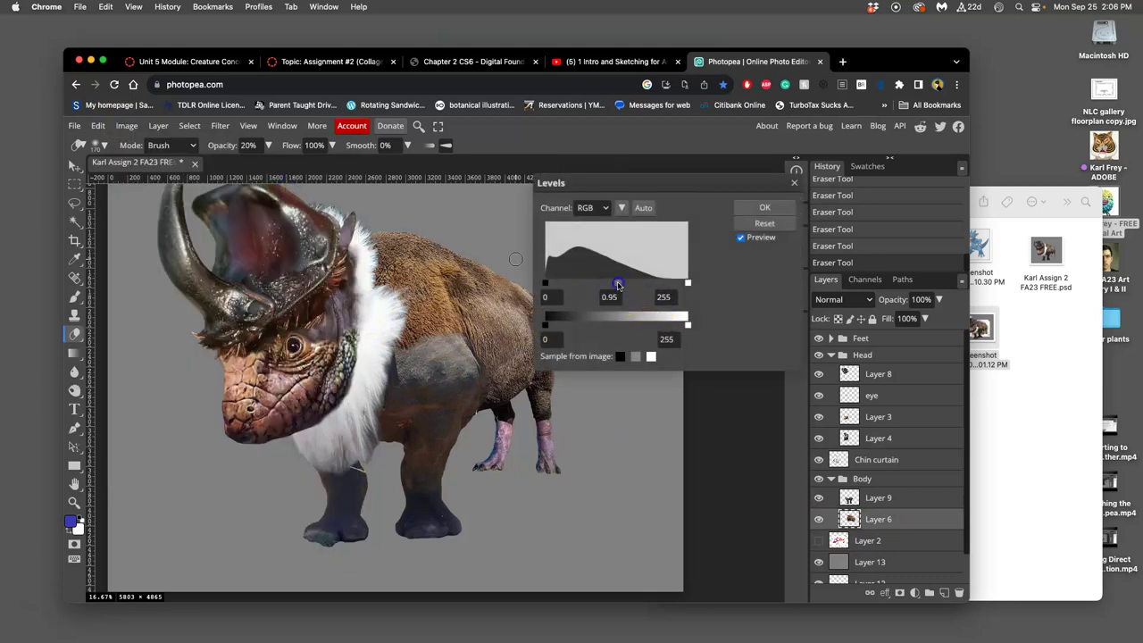
pyautogui.moveTo(616, 283)
pyautogui.mouseDown()
pyautogui.moveTo(628, 291)
pyautogui.moveTo(613, 287)
pyautogui.mouseUp()
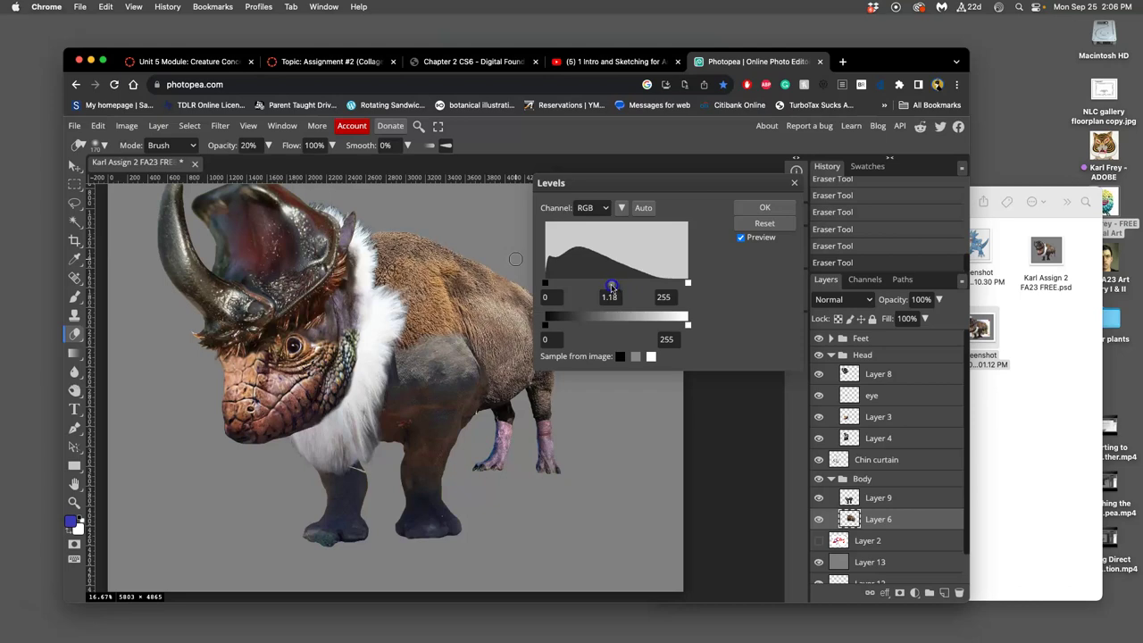
pyautogui.click(765, 207)
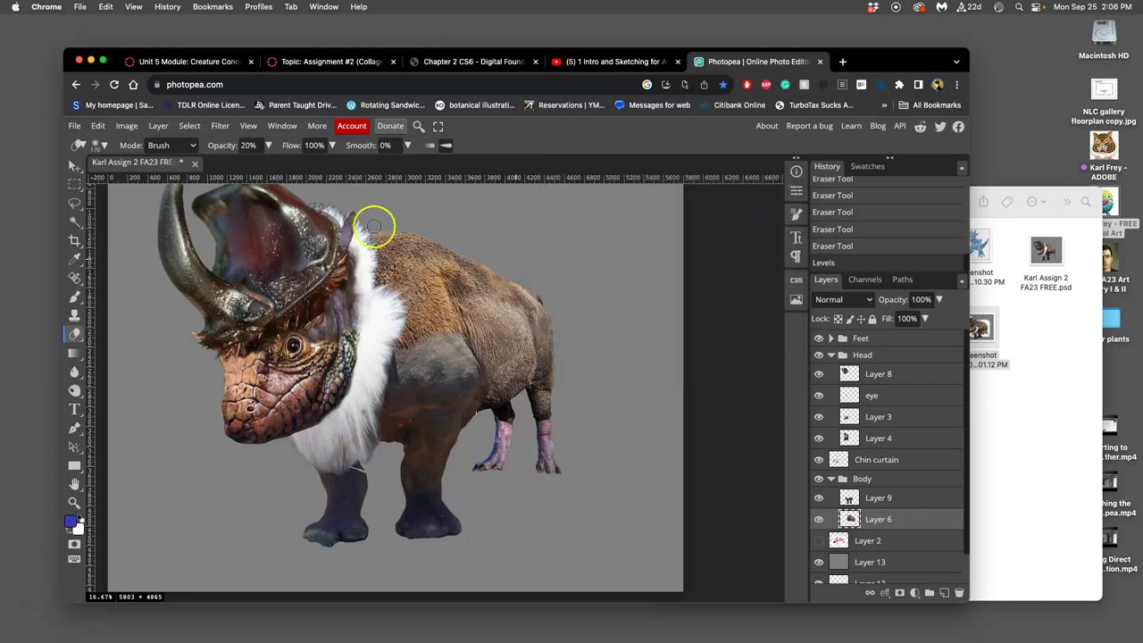
# Apply a second Levels pass that lifts the output black point.
pyautogui.click(126, 126)
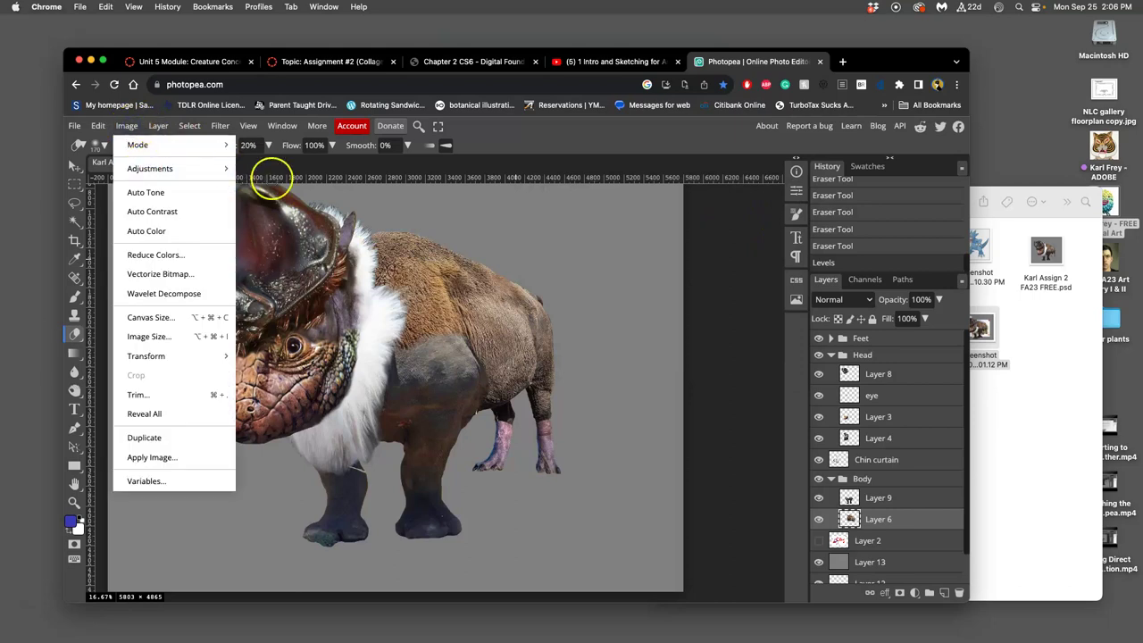
pyautogui.moveTo(150, 168)
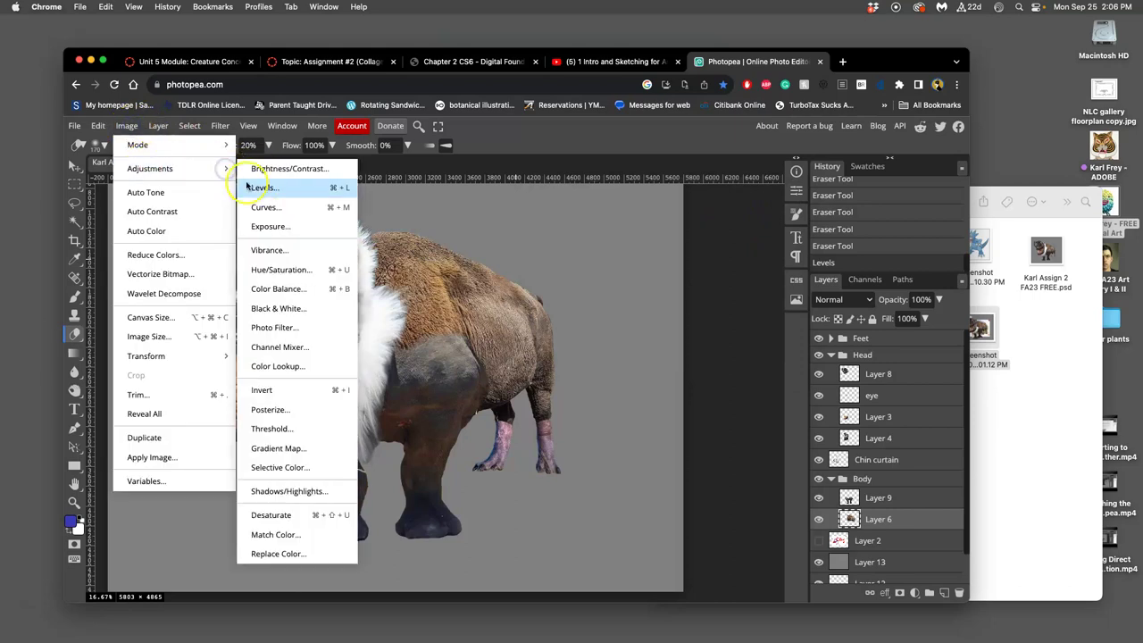
pyautogui.click(268, 187)
pyautogui.click(613, 286)
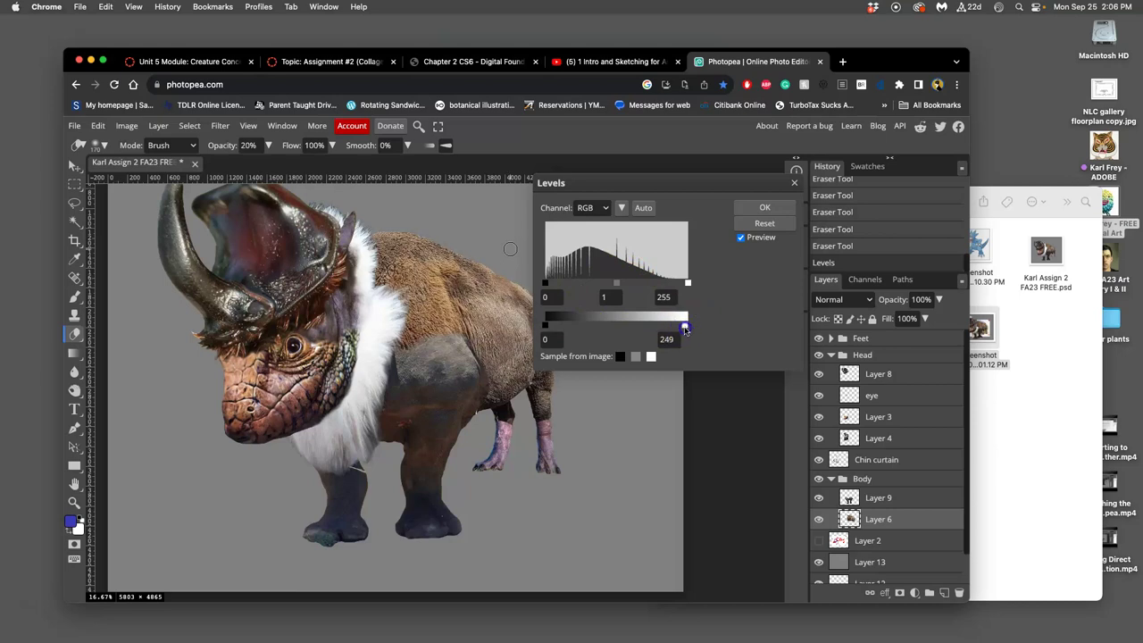
pyautogui.moveTo(547, 327); pyautogui.dragTo(556, 331)
pyautogui.moveTo(544, 330); pyautogui.dragTo(549, 330)
pyautogui.click(764, 207)
# In Color Balance, push Layer 6's midtones toward red, slightly toward yellow and magenta.
pyautogui.click(126, 125)
pyautogui.moveTo(150, 169)
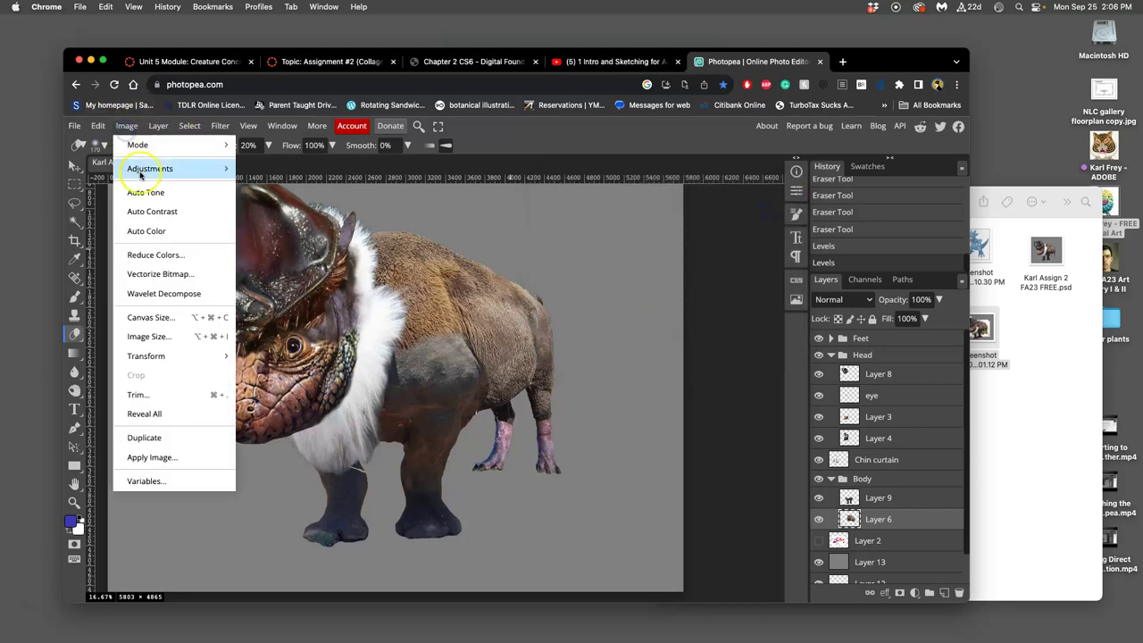
pyautogui.click(276, 288)
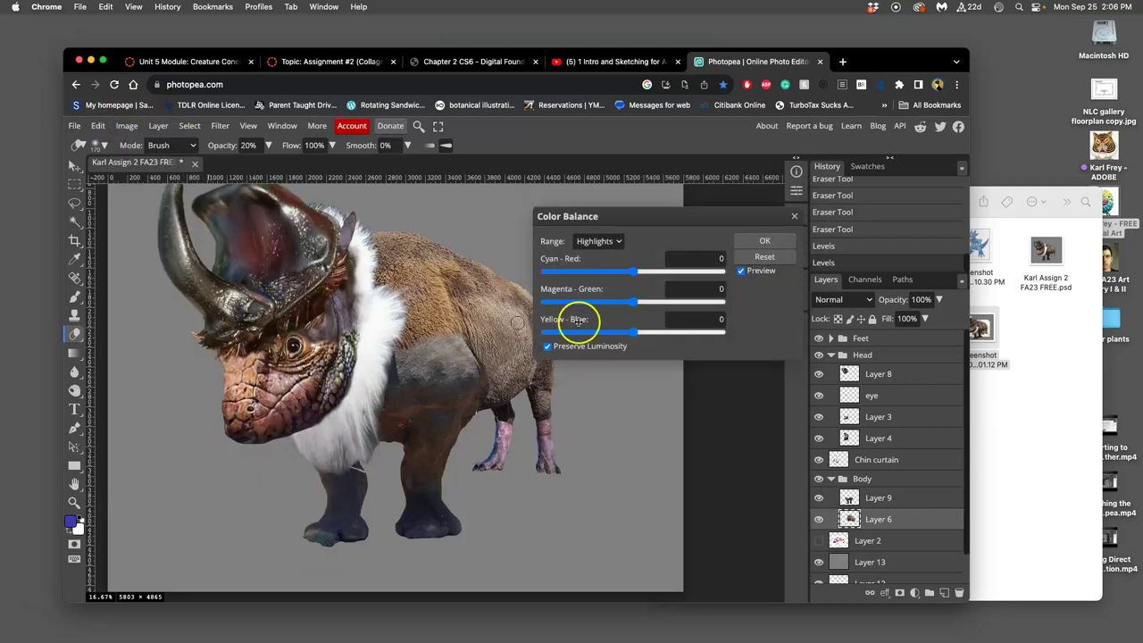
pyautogui.moveTo(641, 222); pyautogui.dragTo(670, 217)
pyautogui.click(626, 236)
pyautogui.click(627, 220)
pyautogui.moveTo(663, 267); pyautogui.dragTo(676, 267)
pyautogui.moveTo(663, 325); pyautogui.dragTo(676, 326)
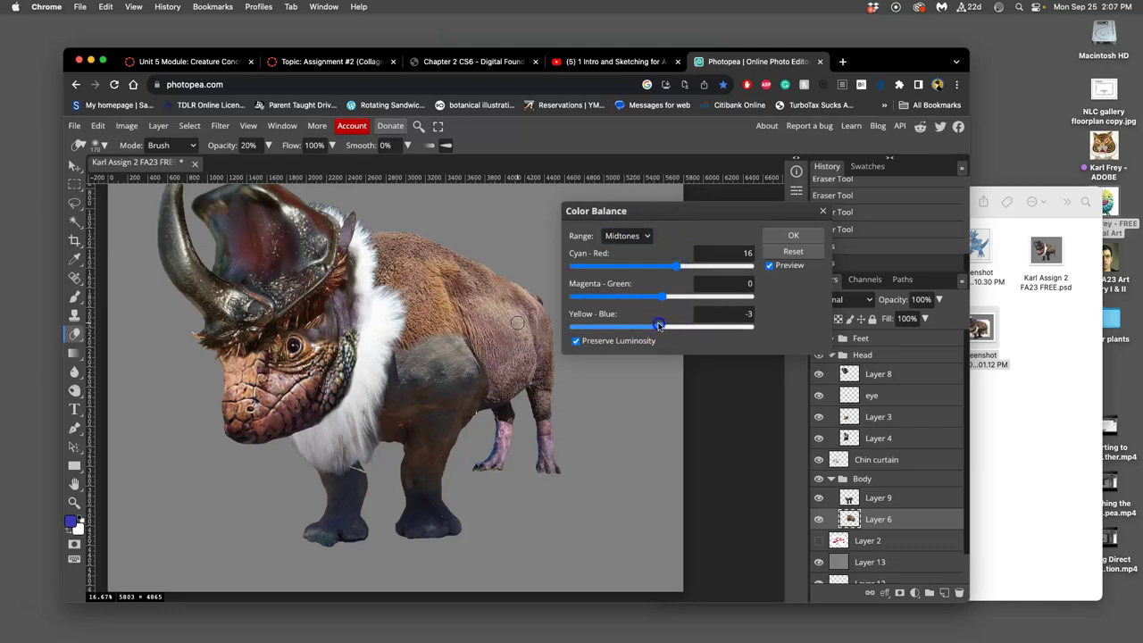
pyautogui.moveTo(657, 324); pyautogui.dragTo(658, 325)
pyautogui.moveTo(663, 297); pyautogui.dragTo(667, 301)
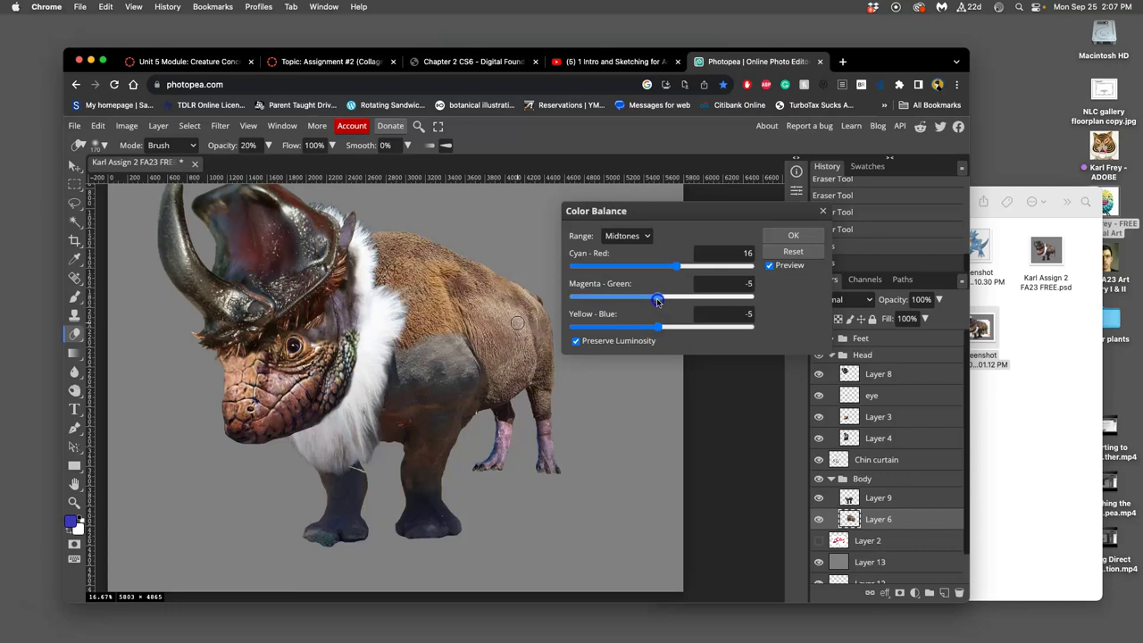
pyautogui.moveTo(657, 301); pyautogui.dragTo(659, 300)
# Shift shadows toward cyan and blue, highlights toward red and yellow, and apply.
pyautogui.click(627, 235)
pyautogui.click(622, 224)
pyautogui.moveTo(669, 266); pyautogui.dragTo(653, 267)
pyautogui.moveTo(661, 325)
pyautogui.mouseDown()
pyautogui.moveTo(676, 327)
pyautogui.moveTo(664, 299)
pyautogui.mouseUp()
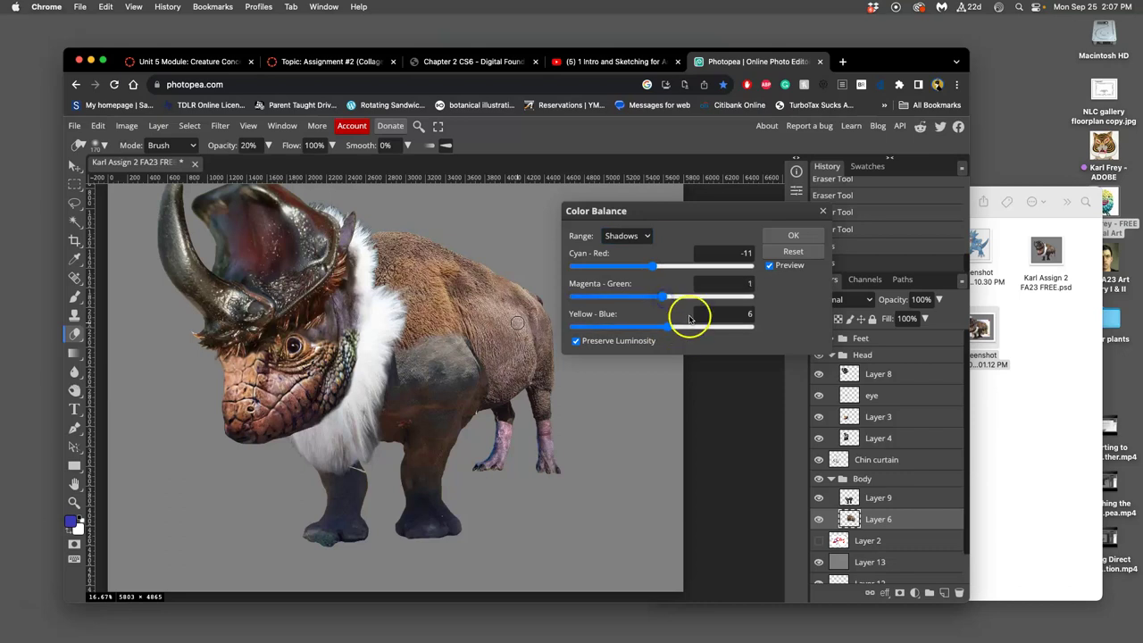
pyautogui.click(627, 235)
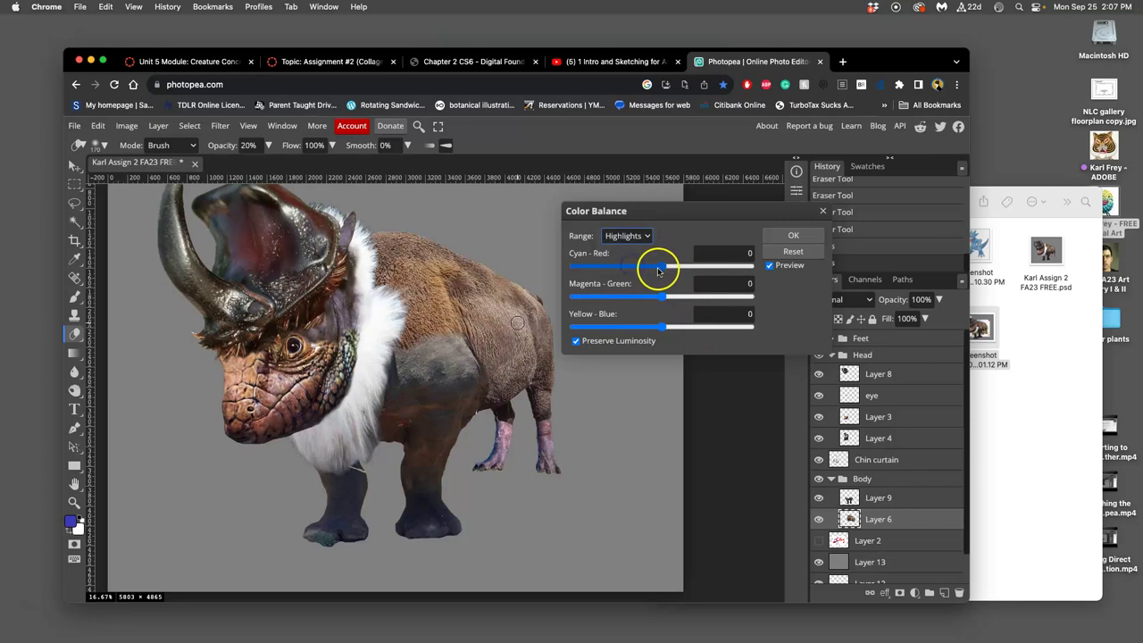
pyautogui.moveTo(658, 271); pyautogui.dragTo(664, 270)
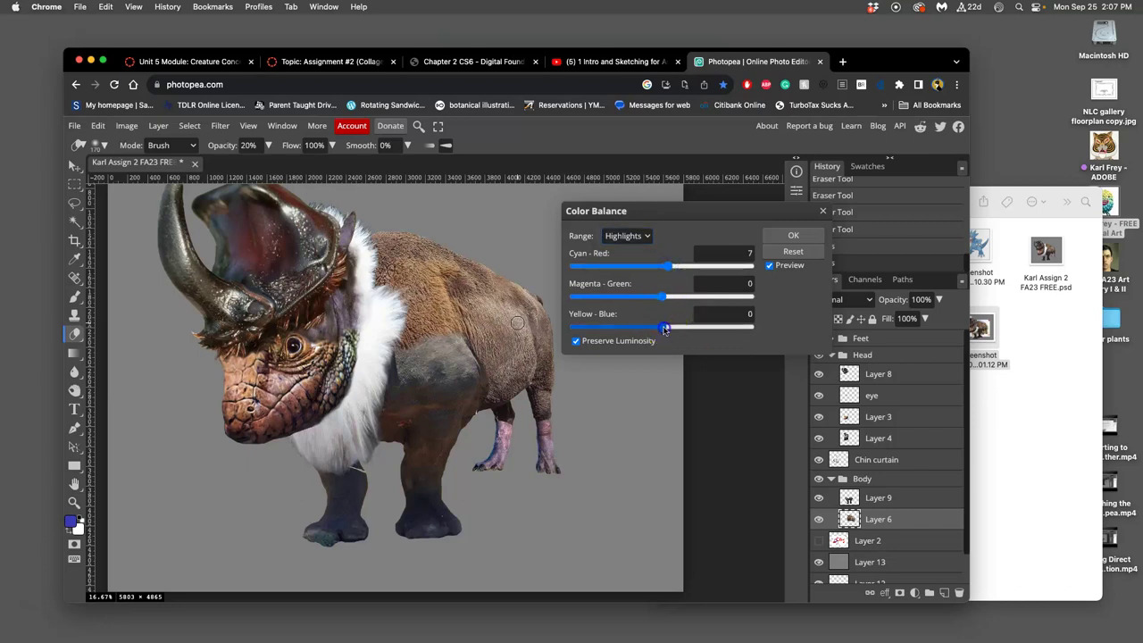
pyautogui.moveTo(666, 325); pyautogui.dragTo(654, 327)
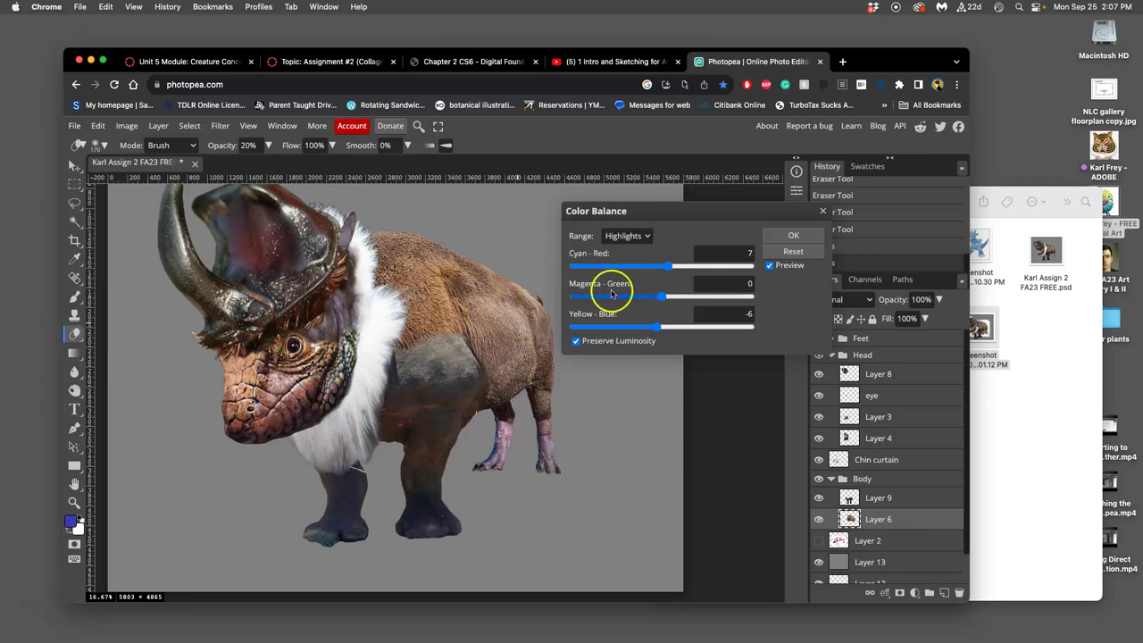
pyautogui.click(789, 237)
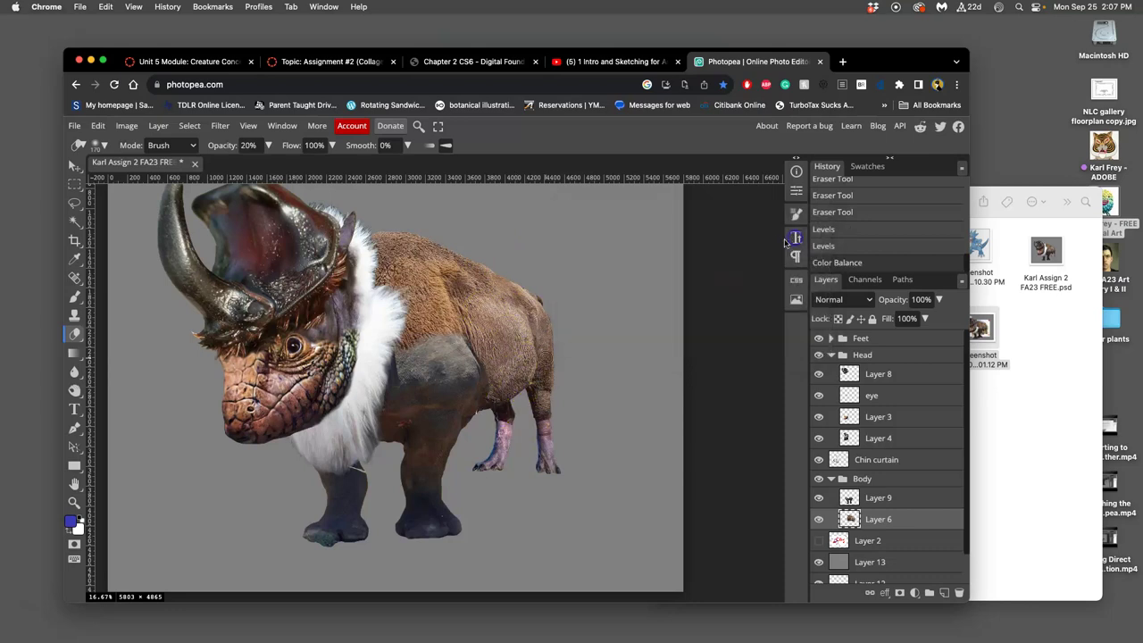
# Apply a Hue/Saturation pass to Layer 6, leaving the hue essentially unchanged.
pyautogui.click(127, 125)
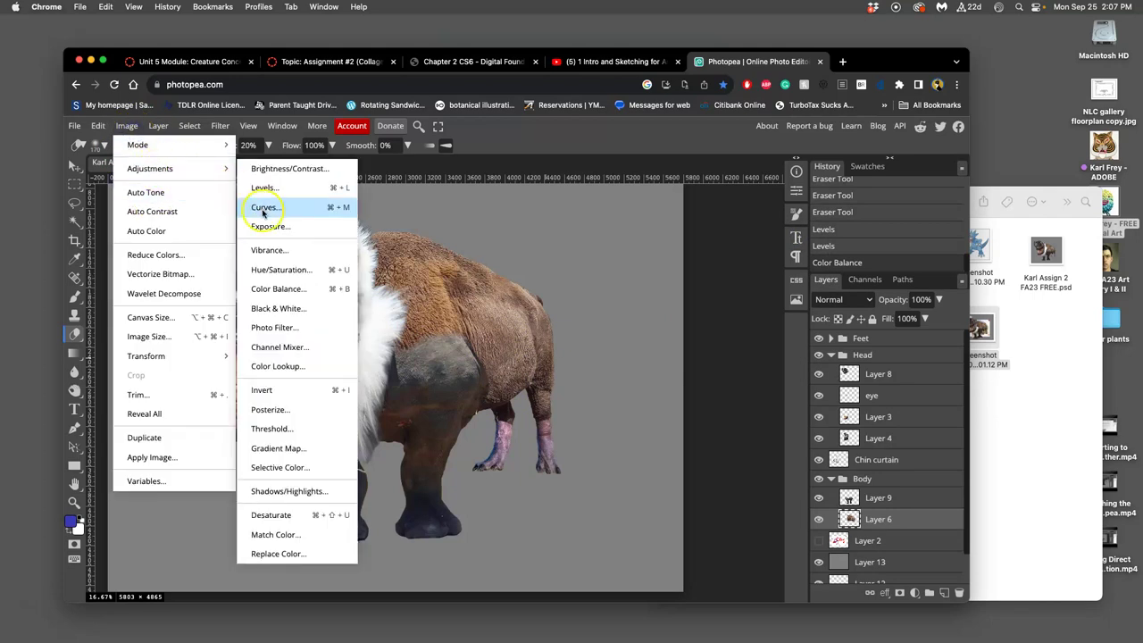
pyautogui.click(304, 270)
pyautogui.moveTo(662, 243); pyautogui.dragTo(655, 246)
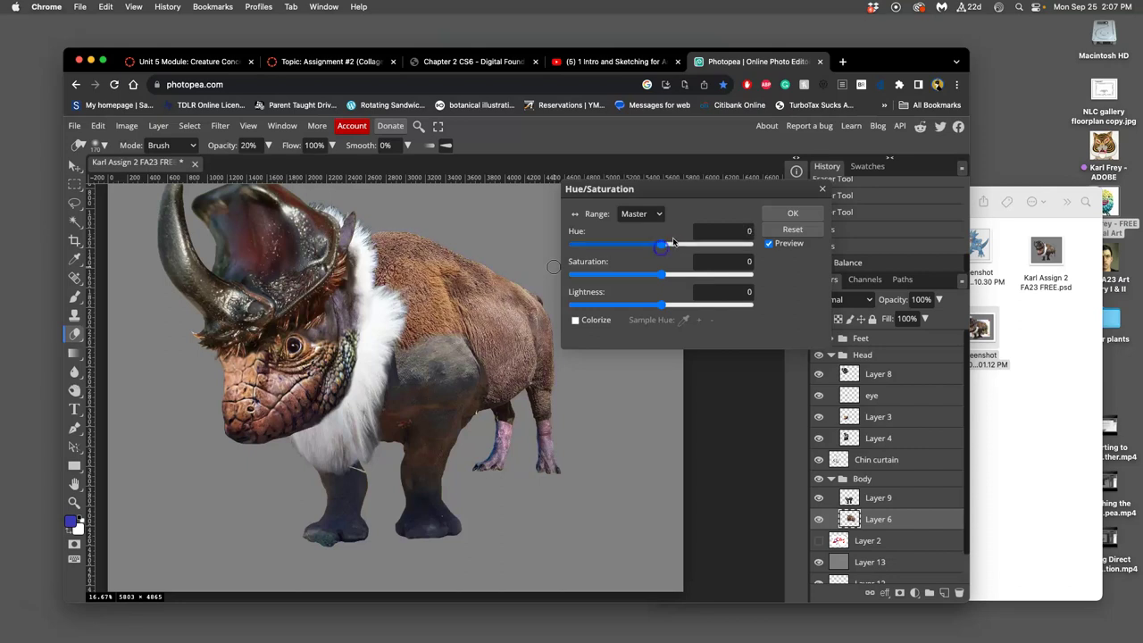
pyautogui.click(792, 213)
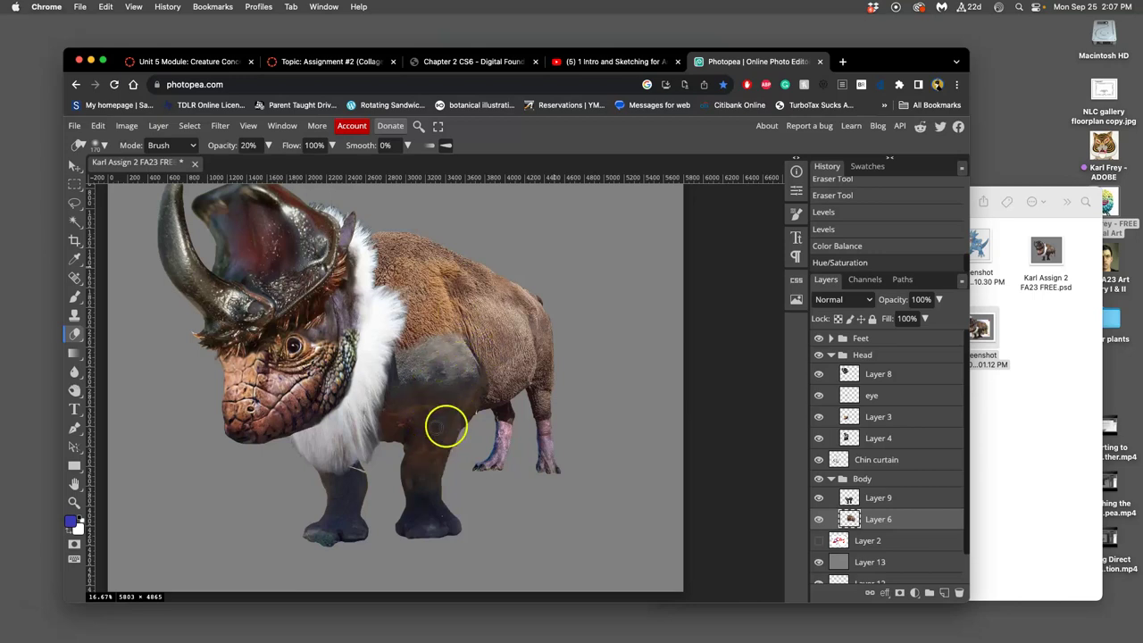
# Apply Levels to Layer 9, brightening its midtones.
pyautogui.click(893, 498)
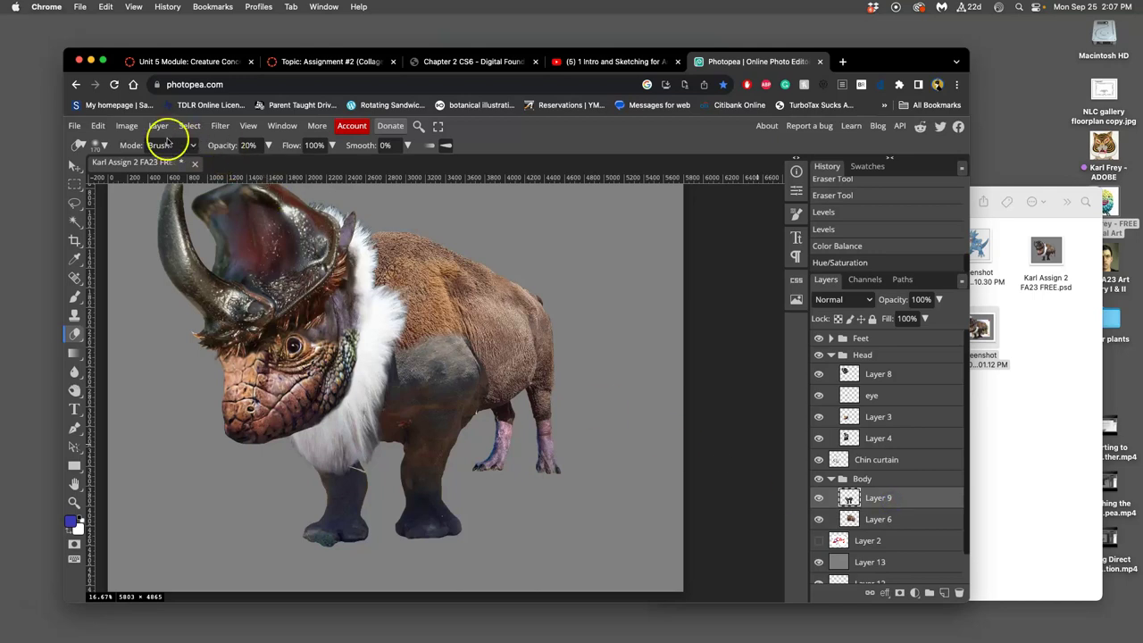
pyautogui.click(126, 125)
pyautogui.moveTo(149, 167)
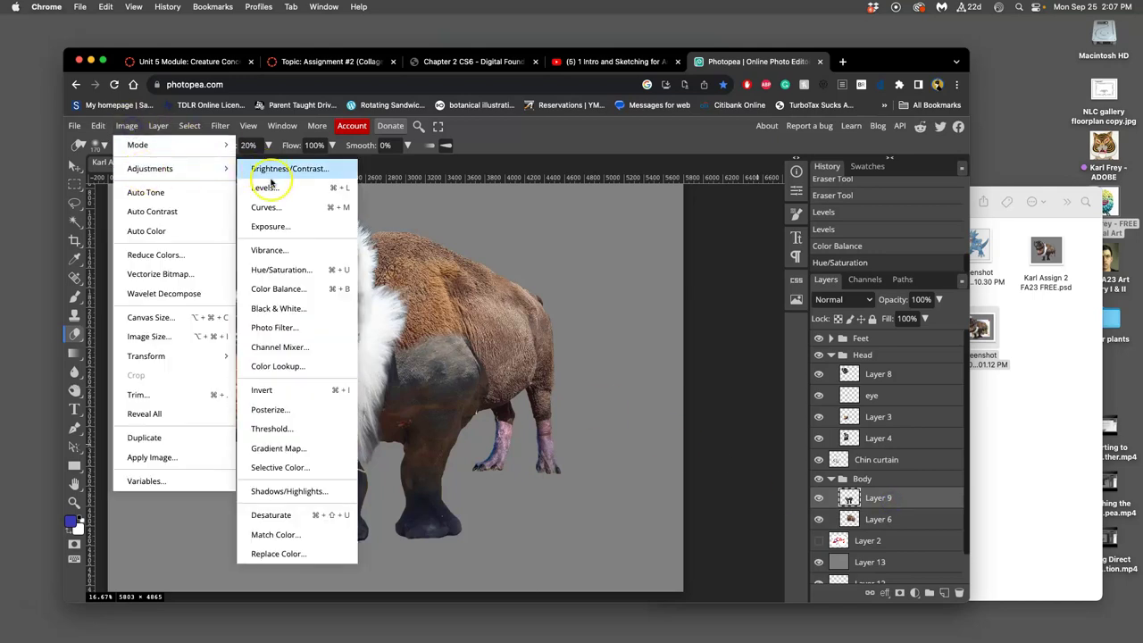
pyautogui.click(266, 188)
pyautogui.moveTo(617, 287); pyautogui.dragTo(615, 286)
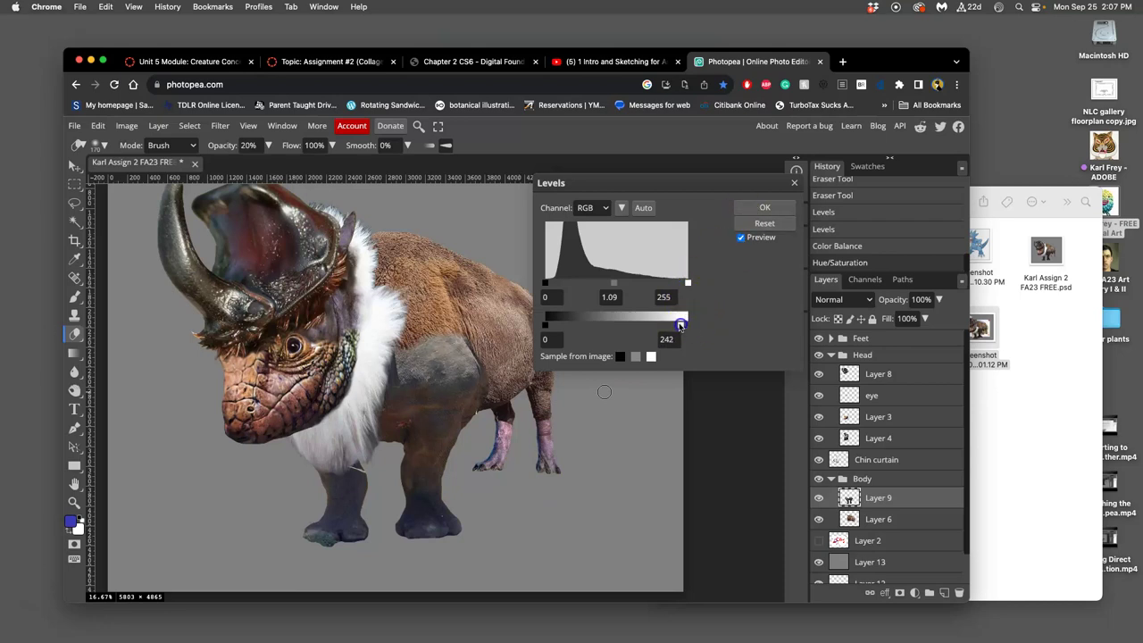
pyautogui.click(764, 207)
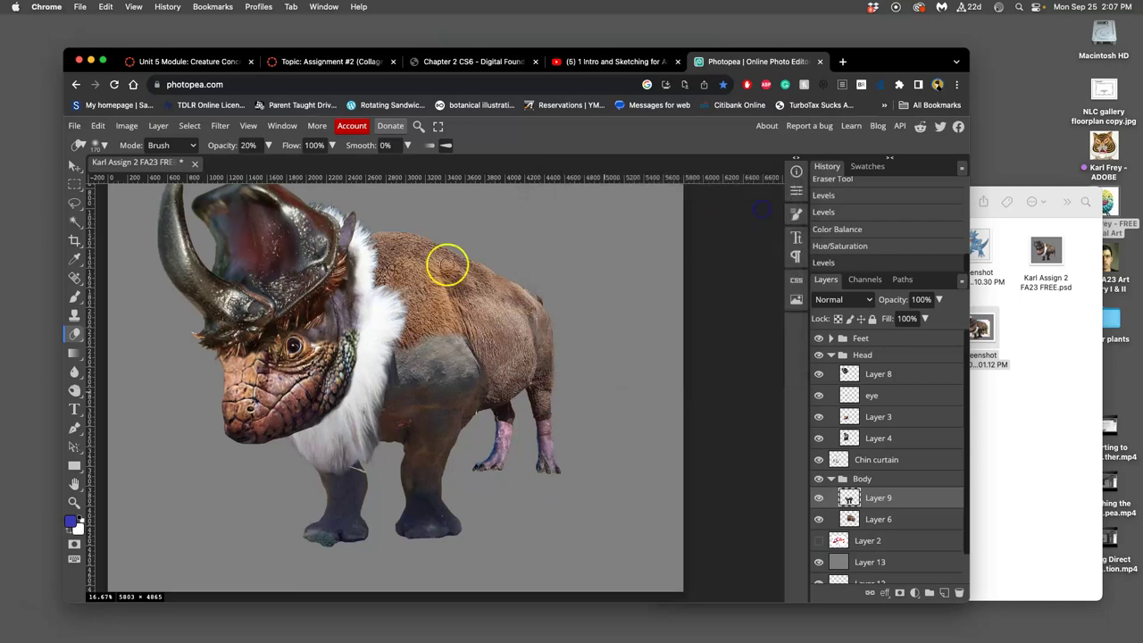
# In Color Balance, shift Layer 9's midtones toward green, red and yellow.
pyautogui.click(125, 125)
pyautogui.moveTo(150, 169)
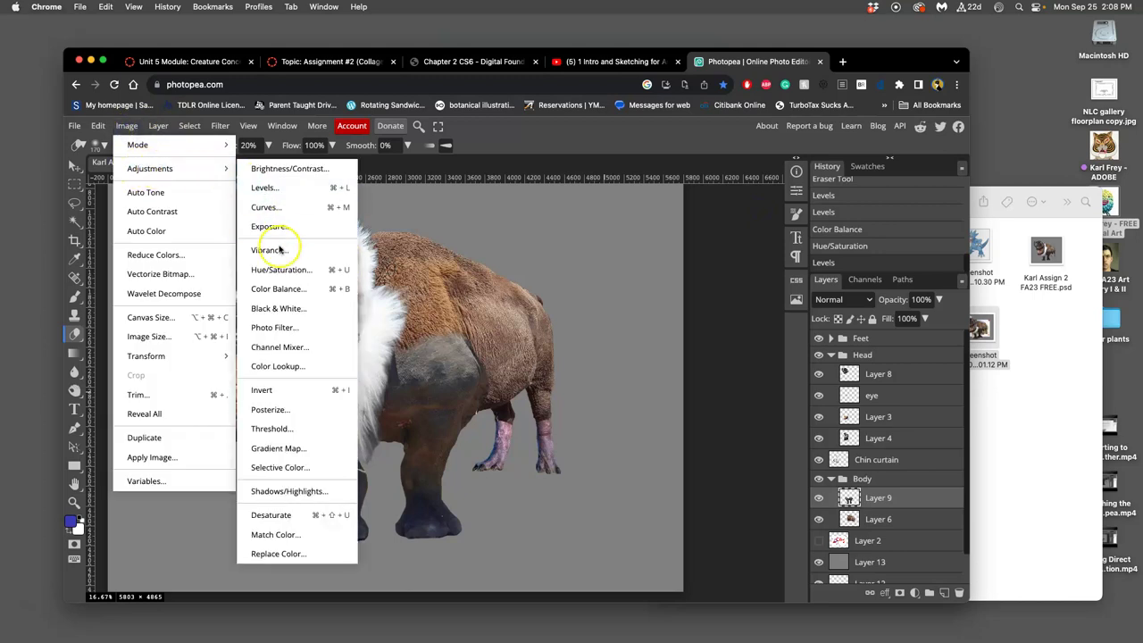
pyautogui.click(278, 288)
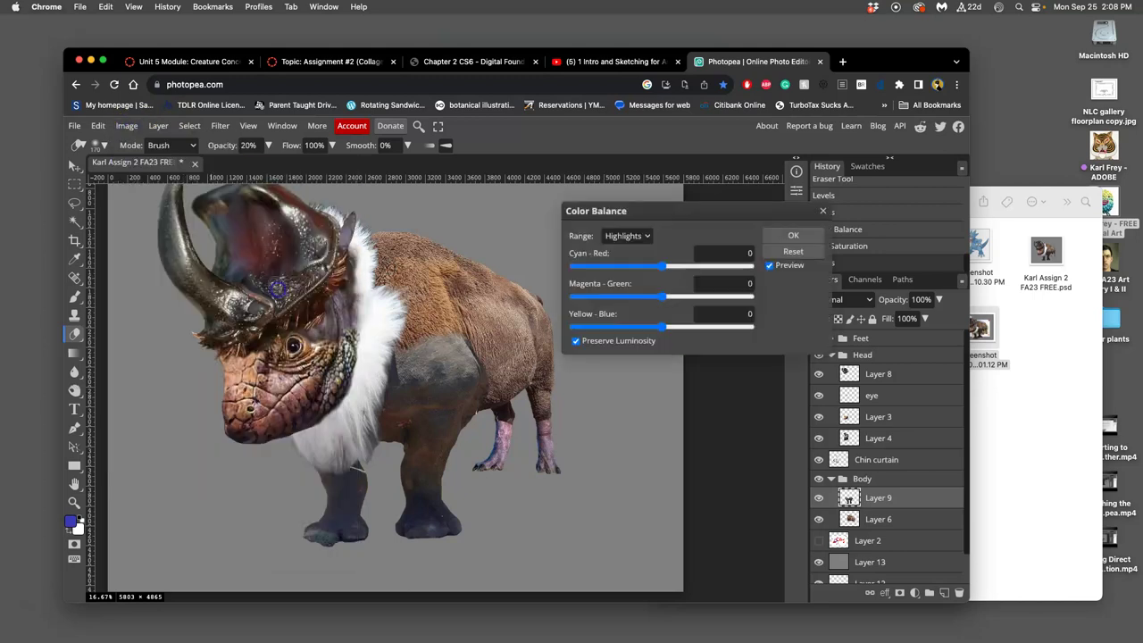
pyautogui.click(630, 236)
pyautogui.click(626, 223)
pyautogui.click(669, 296)
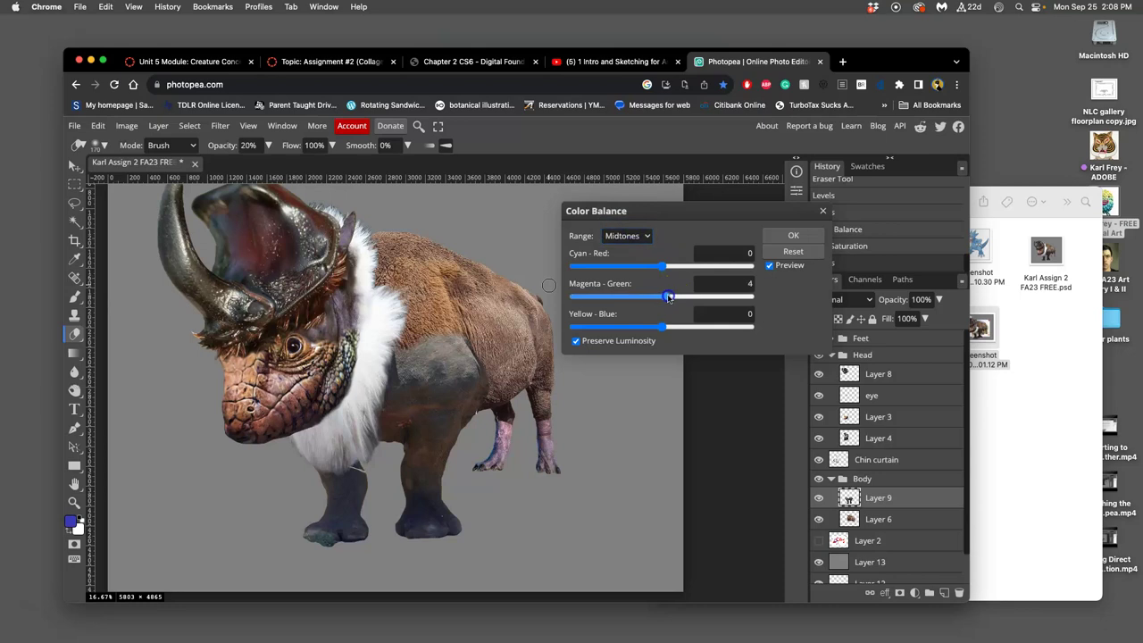
pyautogui.click(663, 267)
pyautogui.moveTo(668, 271); pyautogui.dragTo(665, 267)
pyautogui.moveTo(662, 326); pyautogui.dragTo(664, 329)
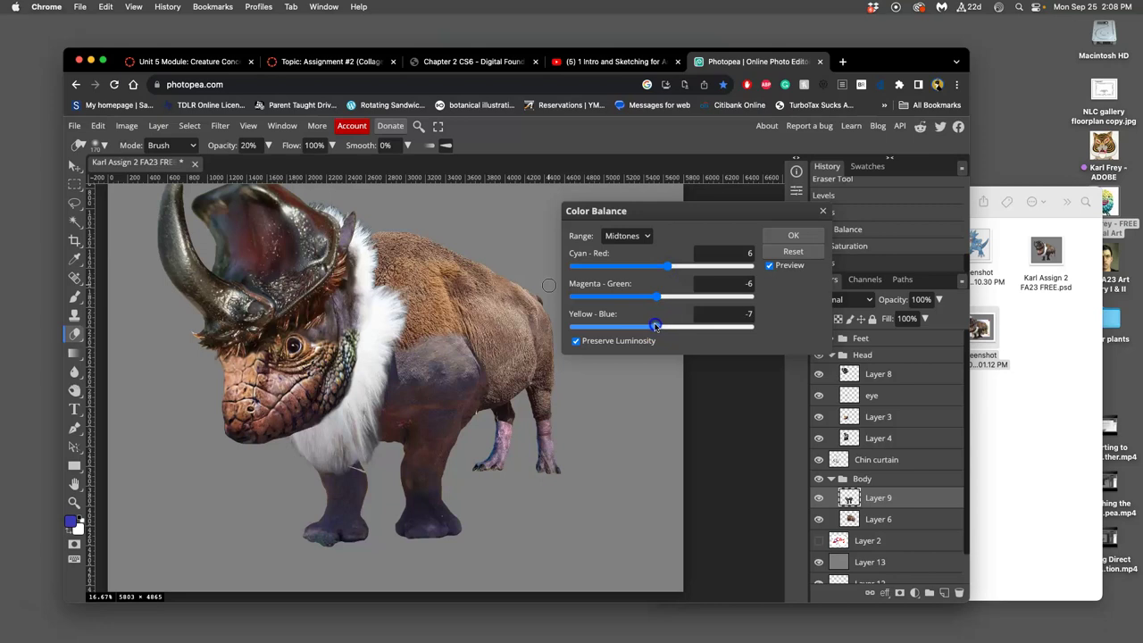
# Shift Layer 9's shadows toward blue and cyan and its highlights toward red.
pyautogui.click(627, 236)
pyautogui.click(637, 254)
pyautogui.moveTo(670, 325); pyautogui.dragTo(667, 327)
pyautogui.moveTo(663, 266); pyautogui.dragTo(658, 266)
pyautogui.click(625, 236)
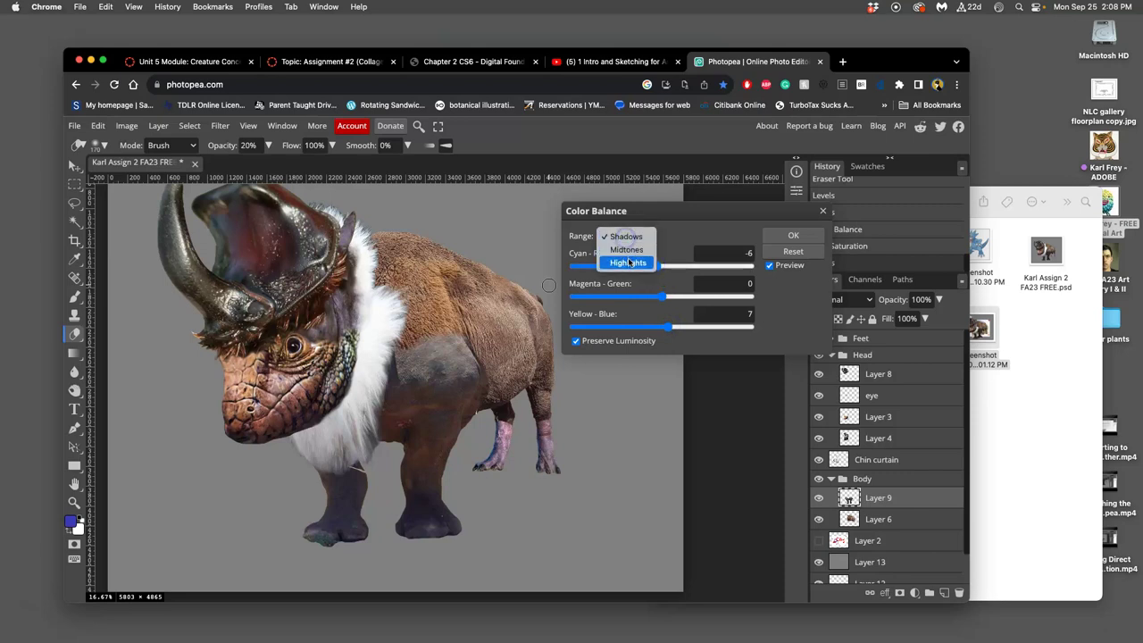
pyautogui.click(627, 263)
pyautogui.moveTo(660, 269); pyautogui.dragTo(666, 268)
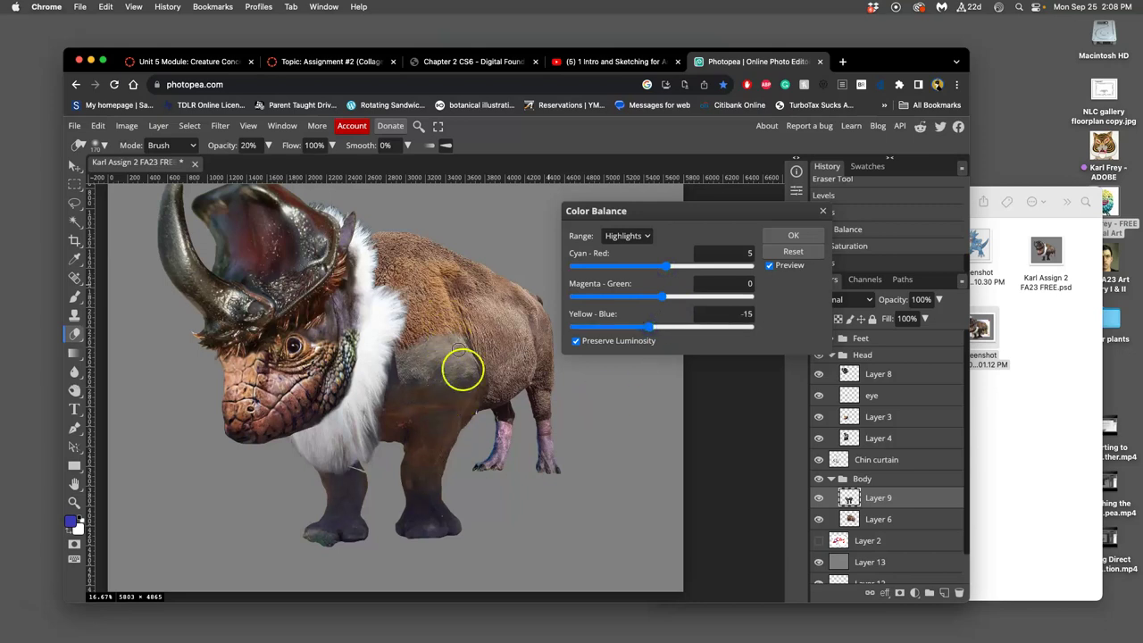
# Apply Layer 9's colour balance, then hide and show the layer to compare.
pyautogui.click(814, 233)
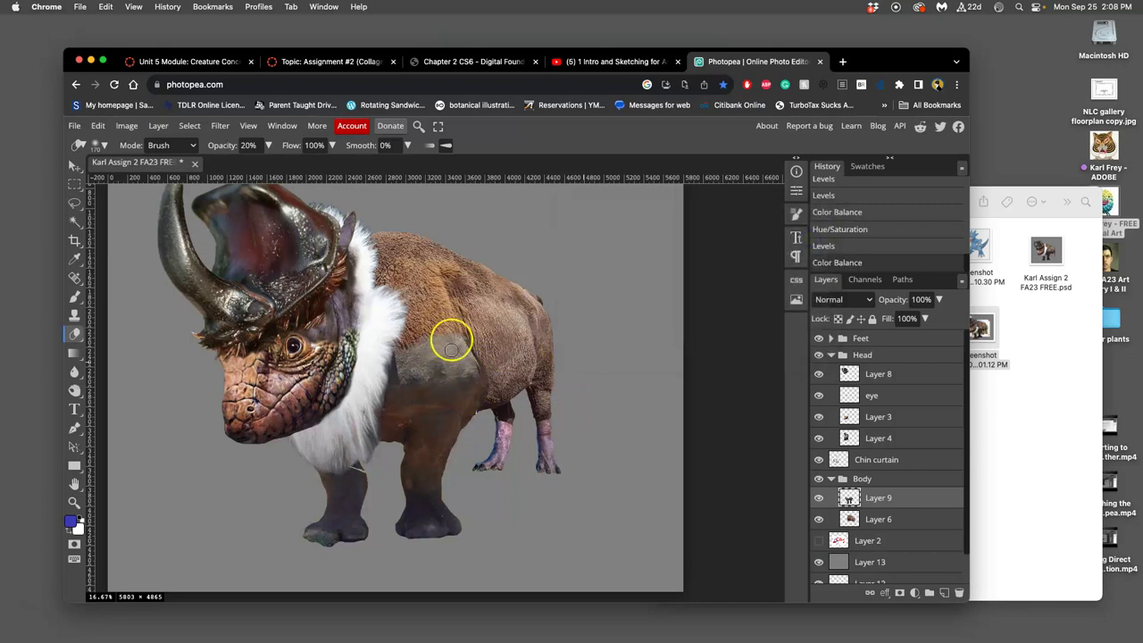
pyautogui.click(818, 497)
pyautogui.click(818, 497)
pyautogui.click(819, 499)
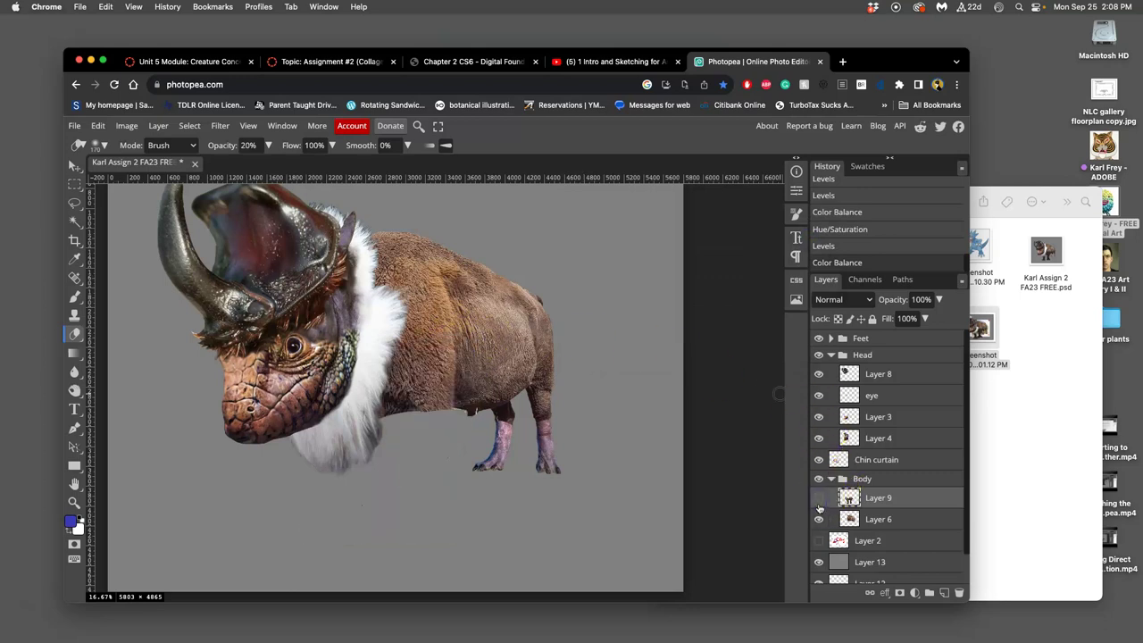
pyautogui.click(819, 499)
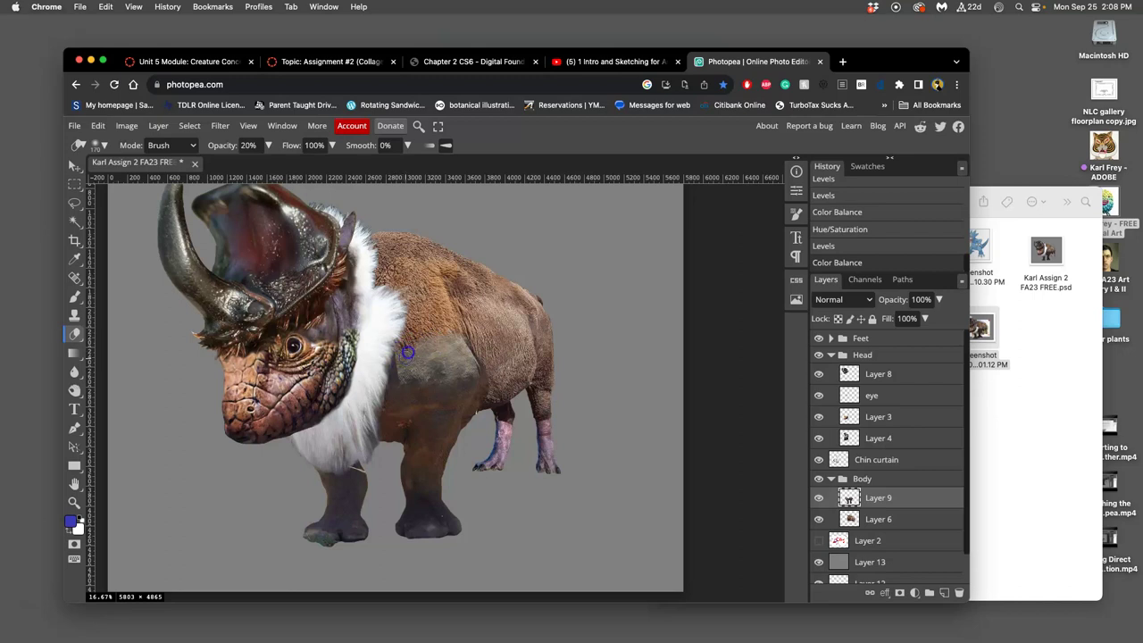
# Erase Layer 9's hard edges on the shoulder and hindquarter, checking the blend with visibility toggles.
pyautogui.moveTo(419, 355); pyautogui.dragTo(428, 331)
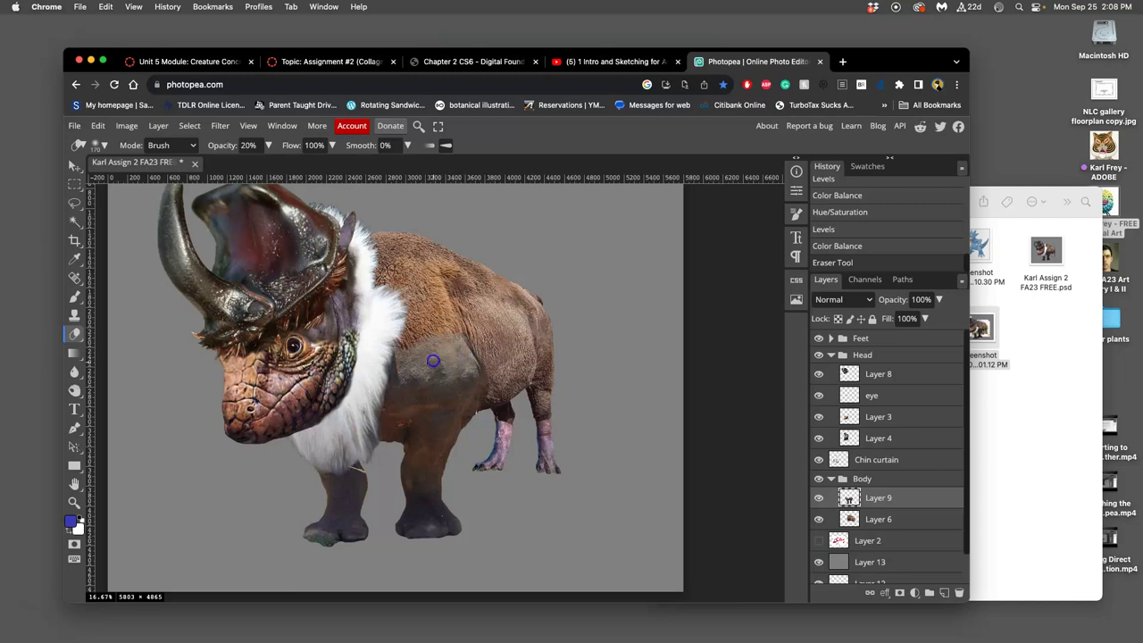
pyautogui.moveTo(403, 356); pyautogui.dragTo(424, 342)
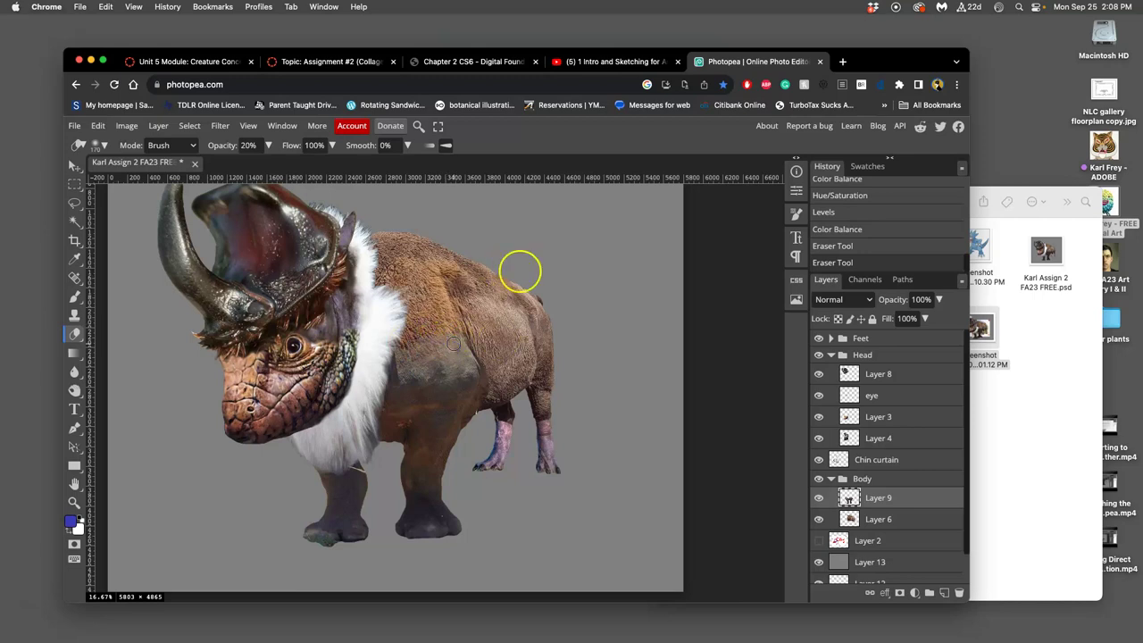
pyautogui.moveTo(528, 357); pyautogui.dragTo(530, 366)
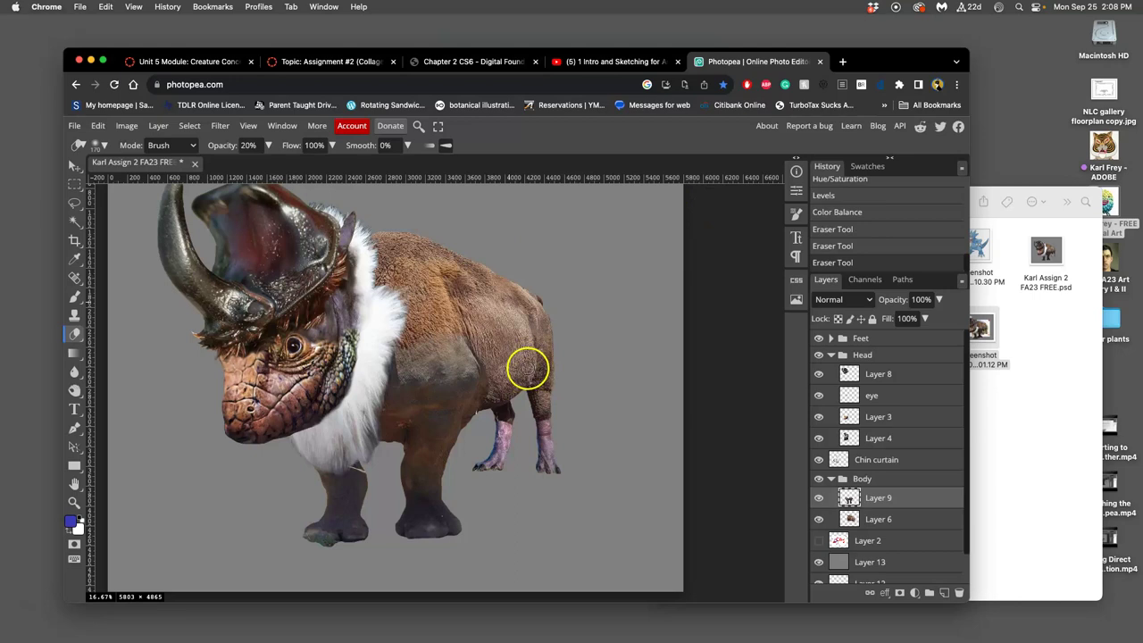
pyautogui.scroll(2, 530, 366)
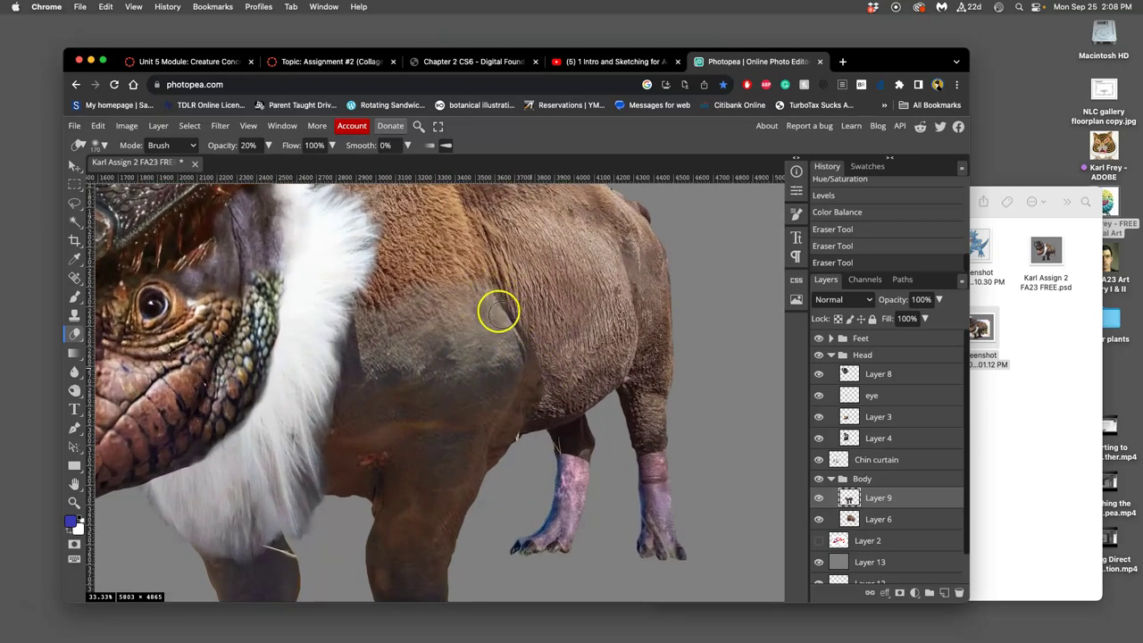
pyautogui.click(818, 499)
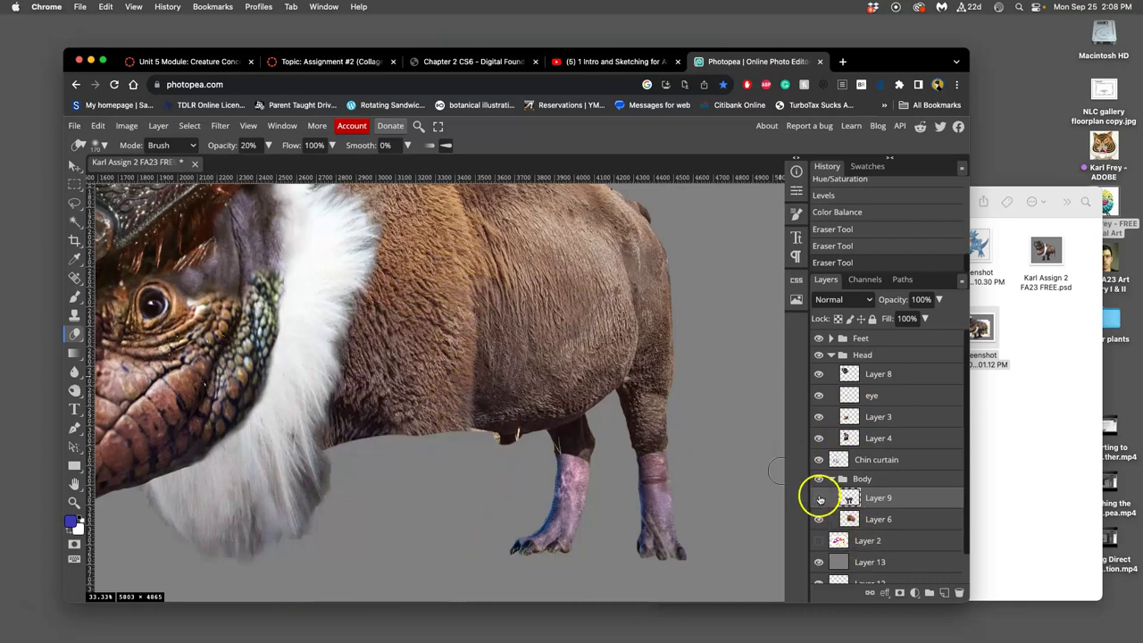
pyautogui.click(818, 498)
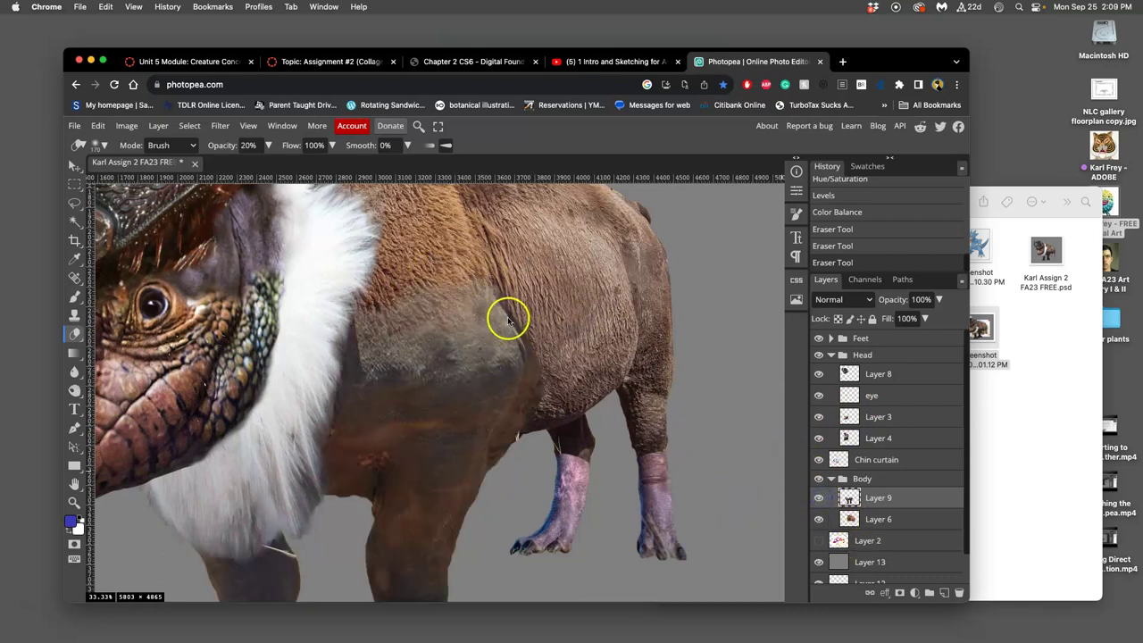
pyautogui.scroll(-1, 506, 320)
pyautogui.scroll(-1, 506, 319)
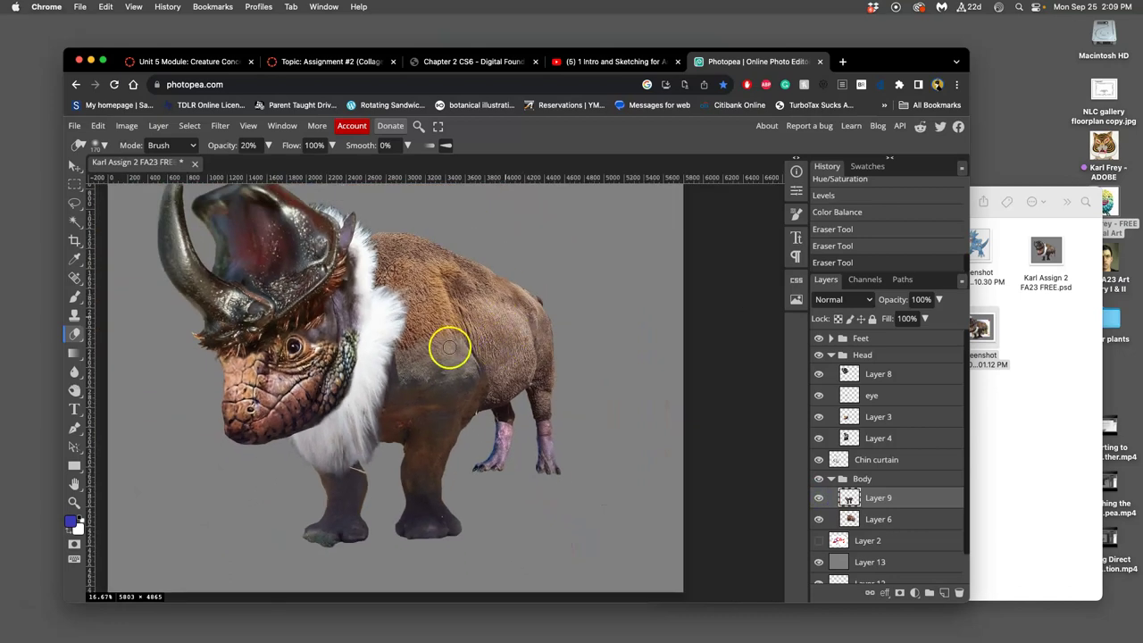
# Distort the belly shading layer, stretching its top-right corner up toward the shoulder.
pyautogui.click(126, 125)
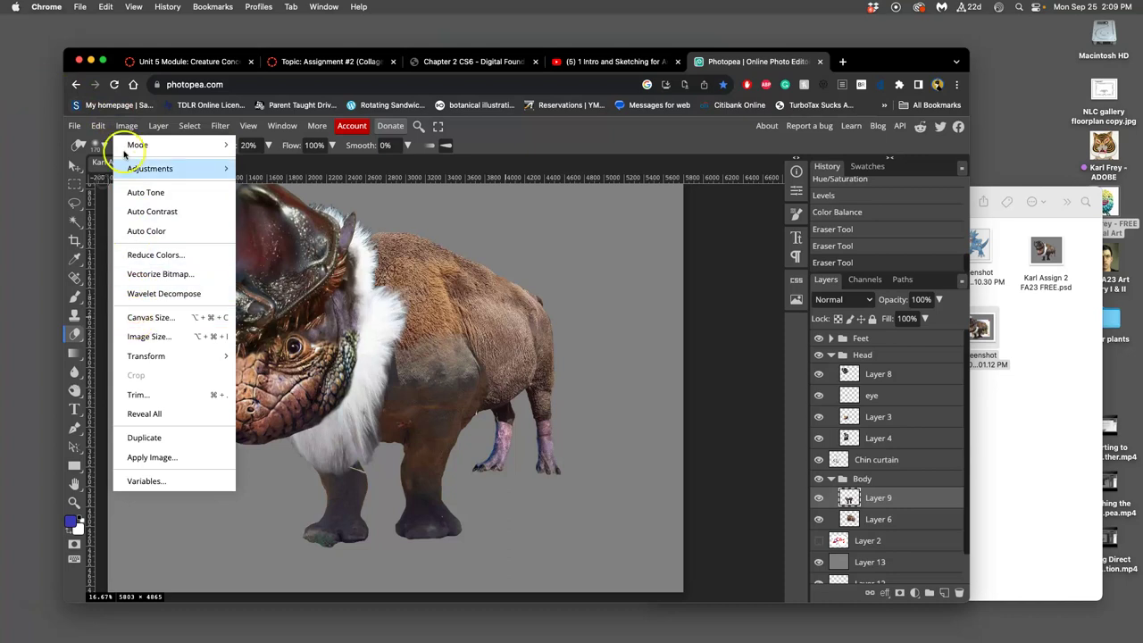
pyautogui.moveTo(97, 125)
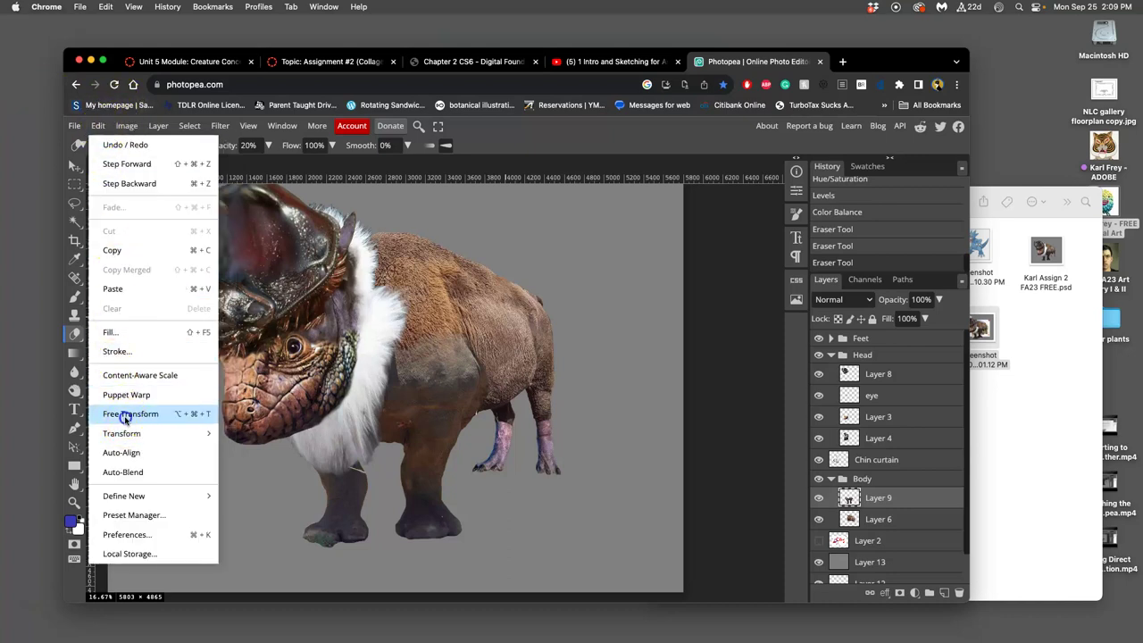
pyautogui.click(130, 413)
pyautogui.rightClick(466, 356)
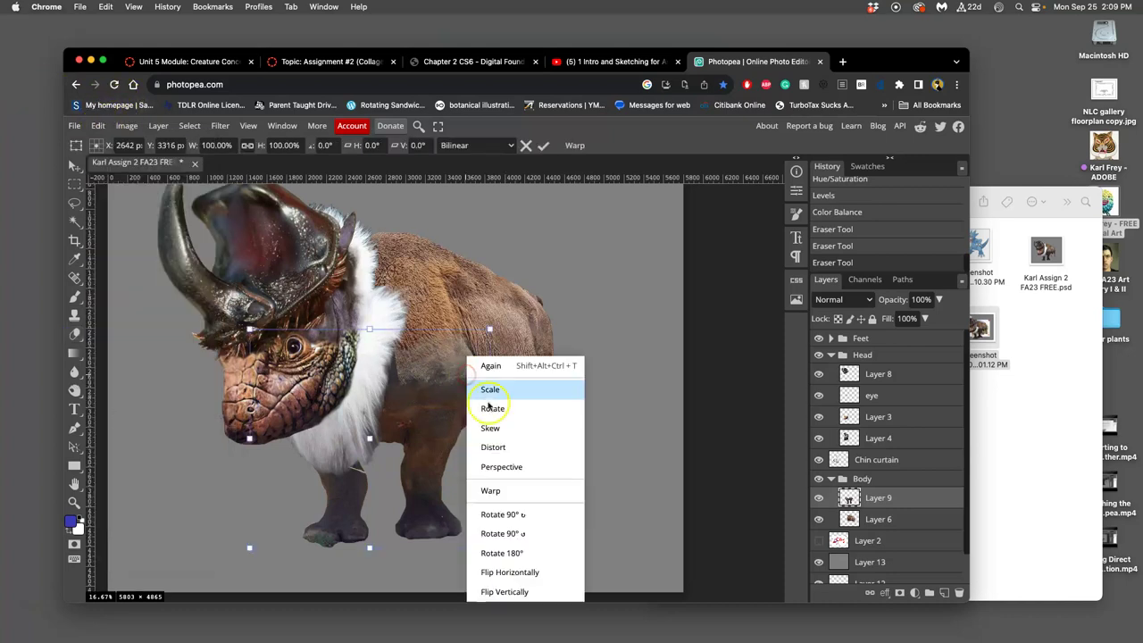
pyautogui.click(492, 447)
pyautogui.moveTo(489, 329); pyautogui.dragTo(473, 321)
pyautogui.press('Return')
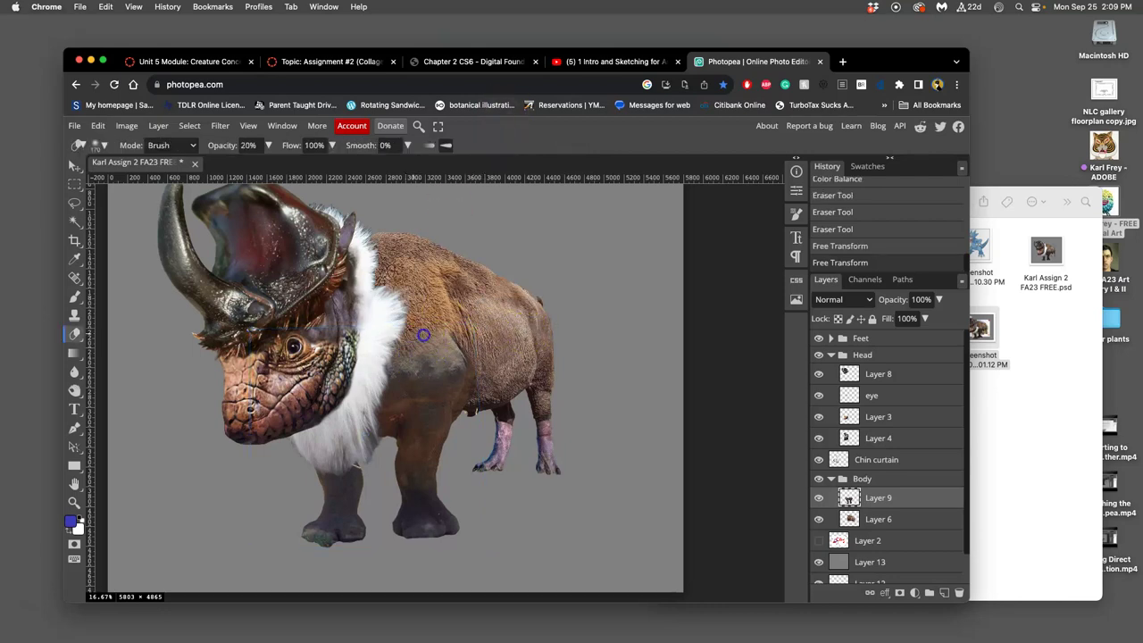
# Erase the shading's hard edge on the shoulder, undoing then redoing the strokes.
pyautogui.click(456, 339)
pyautogui.click(457, 340)
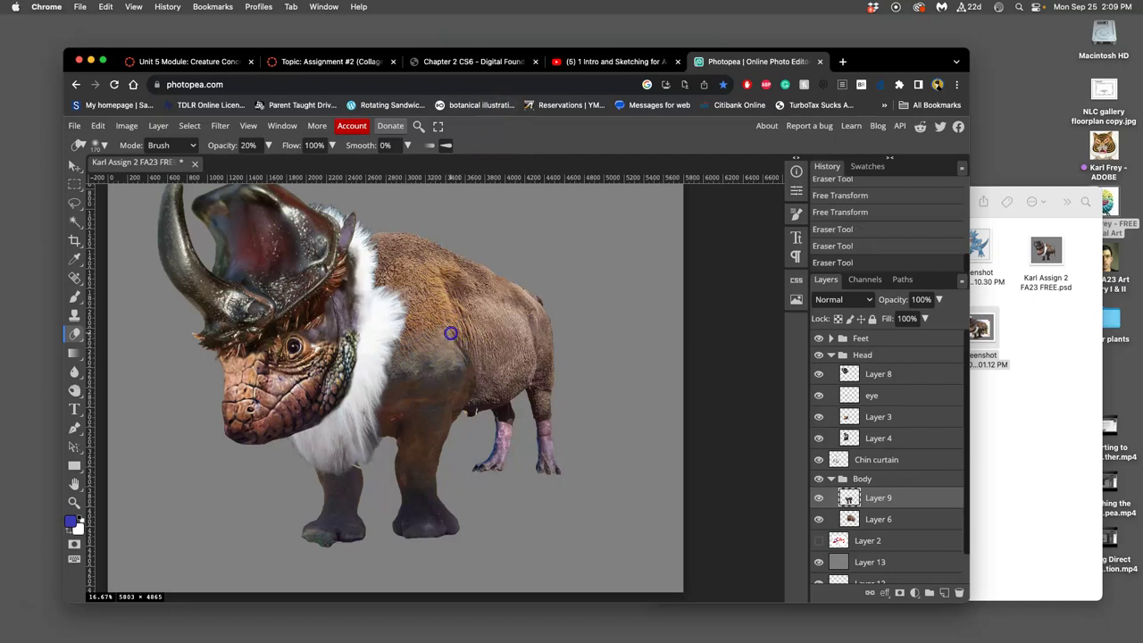
pyautogui.click(472, 360)
pyautogui.click(454, 335)
pyautogui.hotkey('ctrl', 'z')
pyautogui.hotkey('ctrl', 'z')
pyautogui.hotkey('ctrl', 'z')
pyautogui.hotkey('ctrl', 'z')
pyautogui.hotkey('ctrl', 'z')
pyautogui.hotkey('ctrl', 'z')
pyautogui.hotkey('ctrl', 'z')
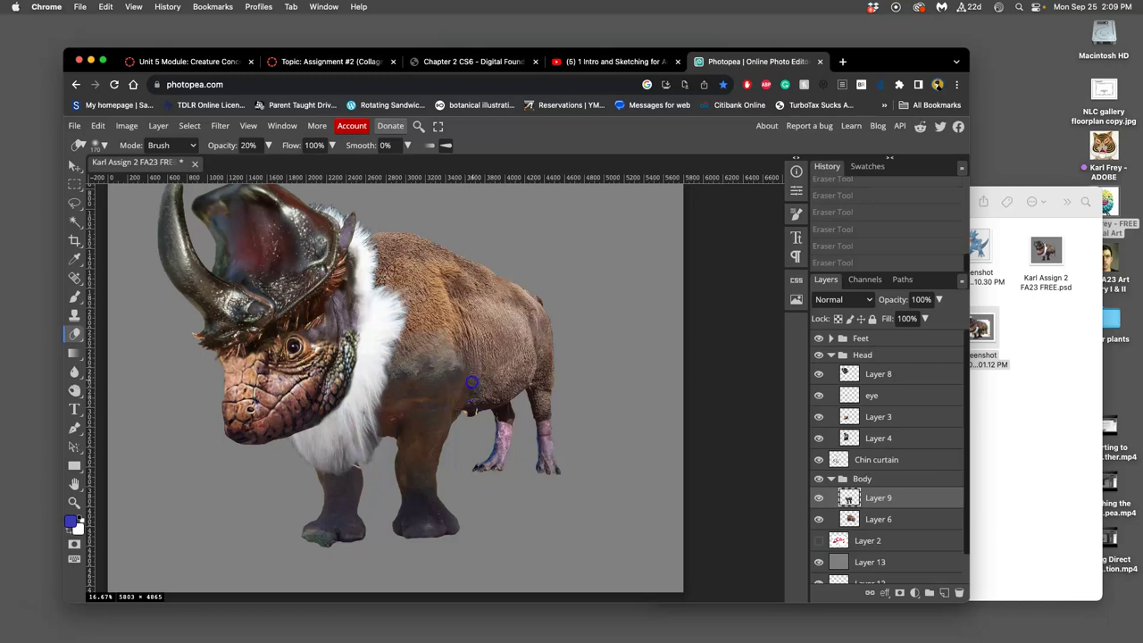
pyautogui.hotkey('ctrl', 'shift', 'z')
pyautogui.hotkey('ctrl', 'shift', 'z')
pyautogui.hotkey('ctrl', 'shift', 'z')
pyautogui.hotkey('ctrl', 'shift', 'z')
pyautogui.hotkey('ctrl', 'shift', 'z')
pyautogui.hotkey('ctrl', 'shift', 'z')
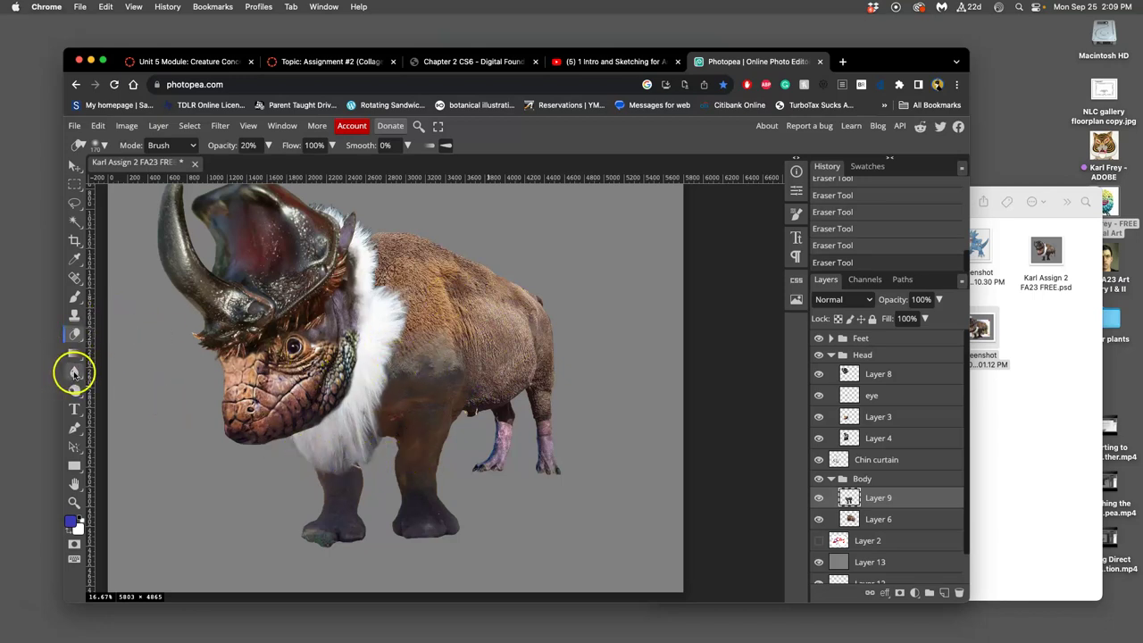
# Set a 361 px burn brush and darken the belly and shoulder, undoing one stroke.
pyautogui.moveTo(76, 387); pyautogui.dragTo(115, 394)
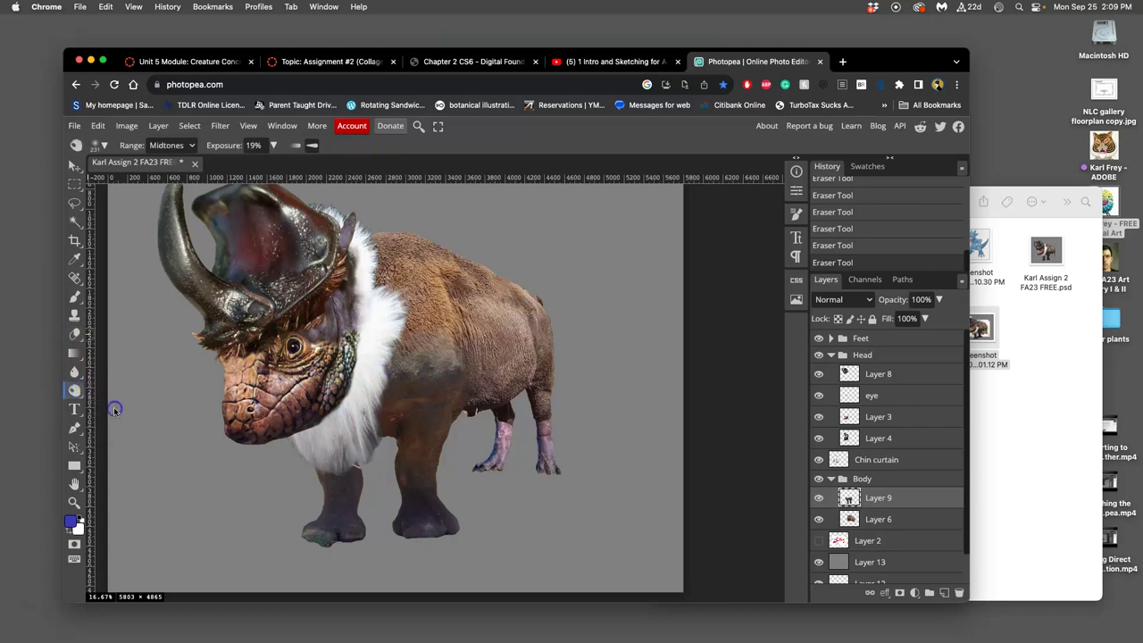
pyautogui.click(105, 145)
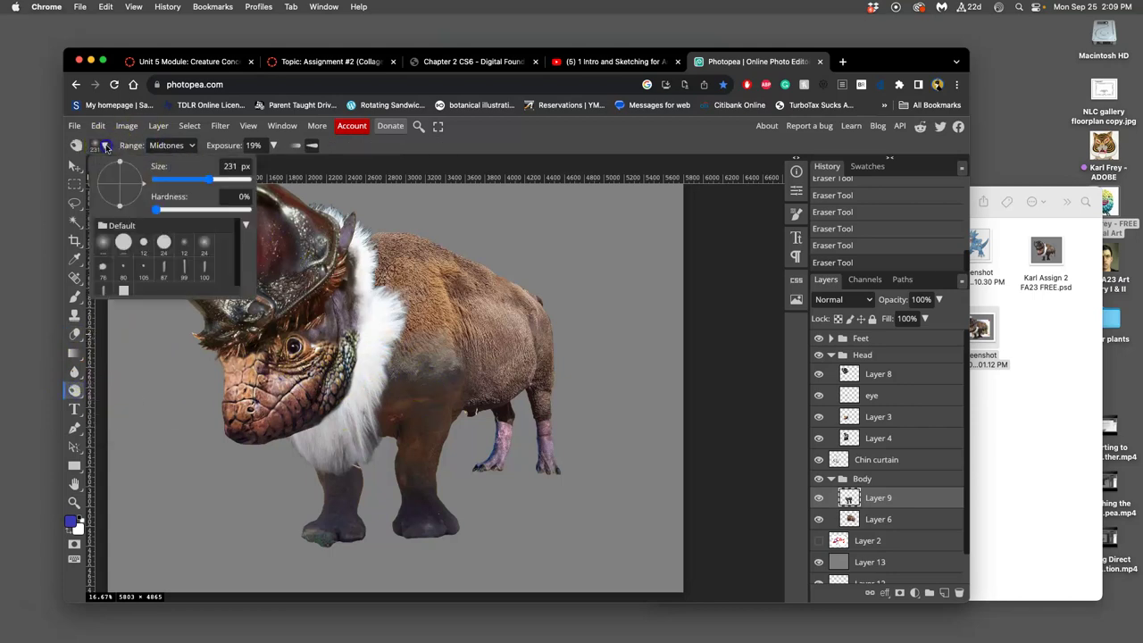
pyautogui.moveTo(209, 180); pyautogui.dragTo(220, 181)
pyautogui.click(464, 412)
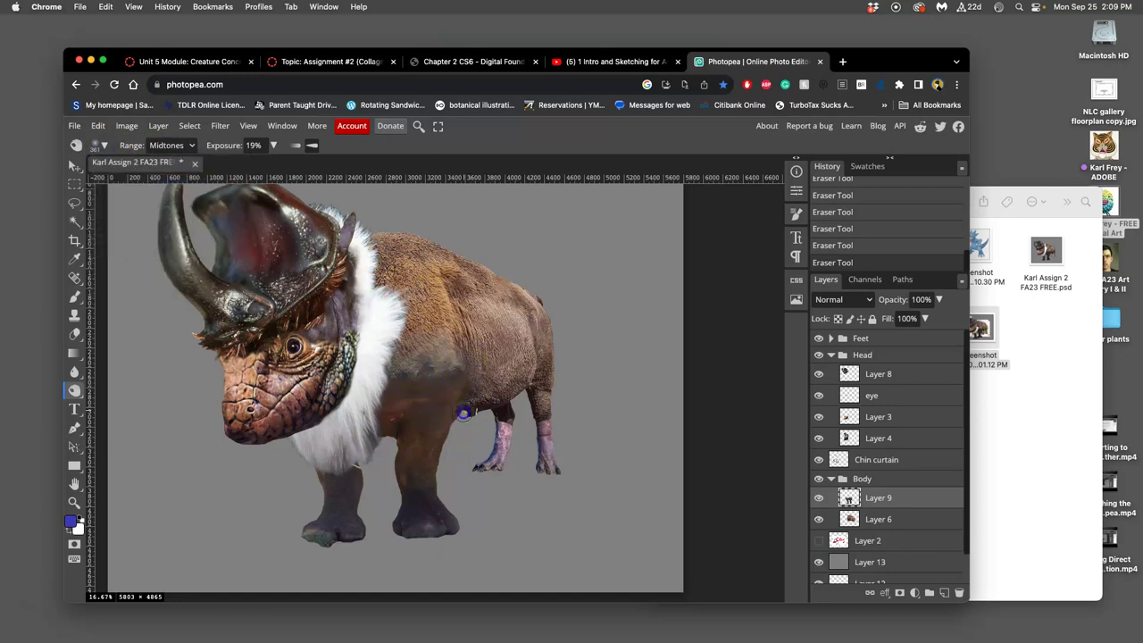
pyautogui.moveTo(463, 350); pyautogui.dragTo(447, 457)
pyautogui.moveTo(444, 319); pyautogui.dragTo(440, 335)
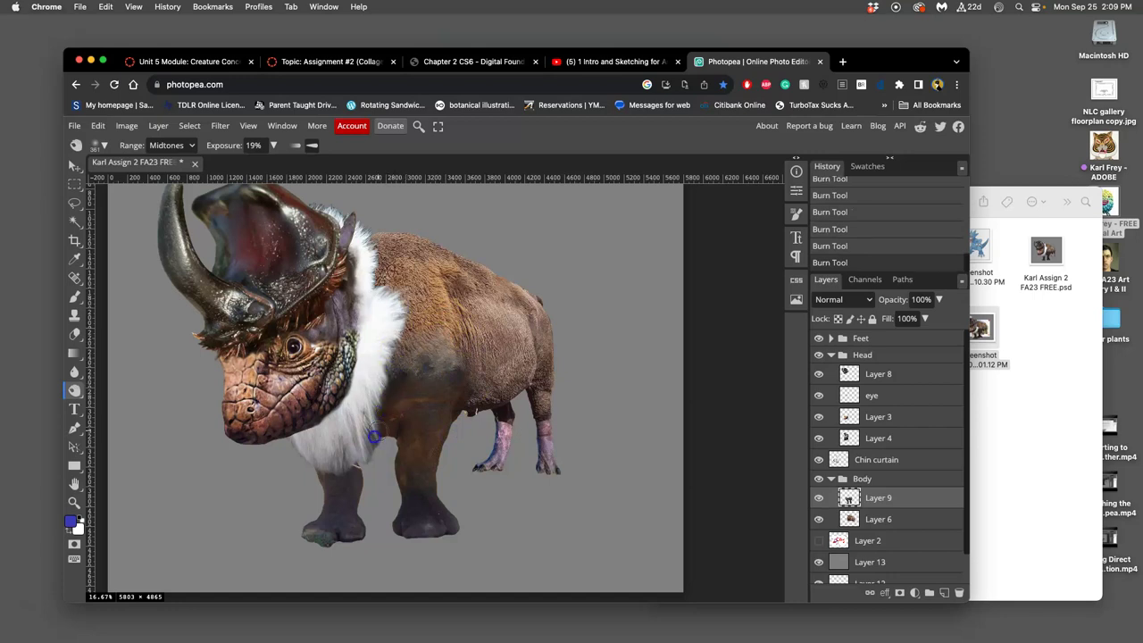
pyautogui.moveTo(396, 405); pyautogui.dragTo(415, 382)
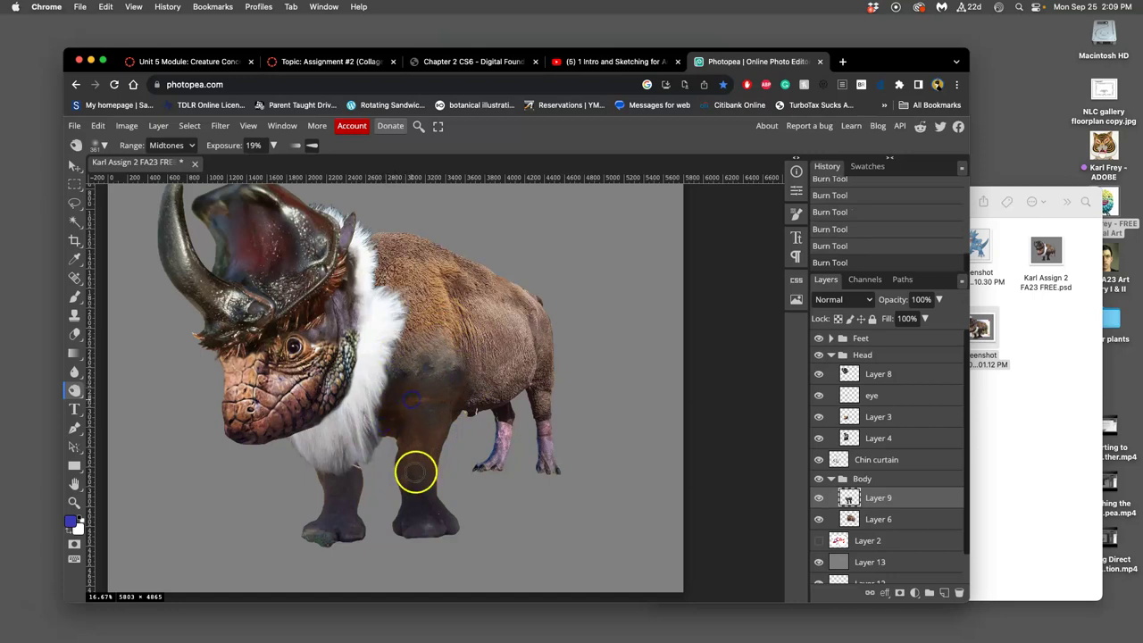
pyautogui.hotkey('ctrl', 'z')
pyautogui.hotkey('ctrl', 'z')
pyautogui.hotkey('ctrl', 'z')
pyautogui.hotkey('ctrl', 'z')
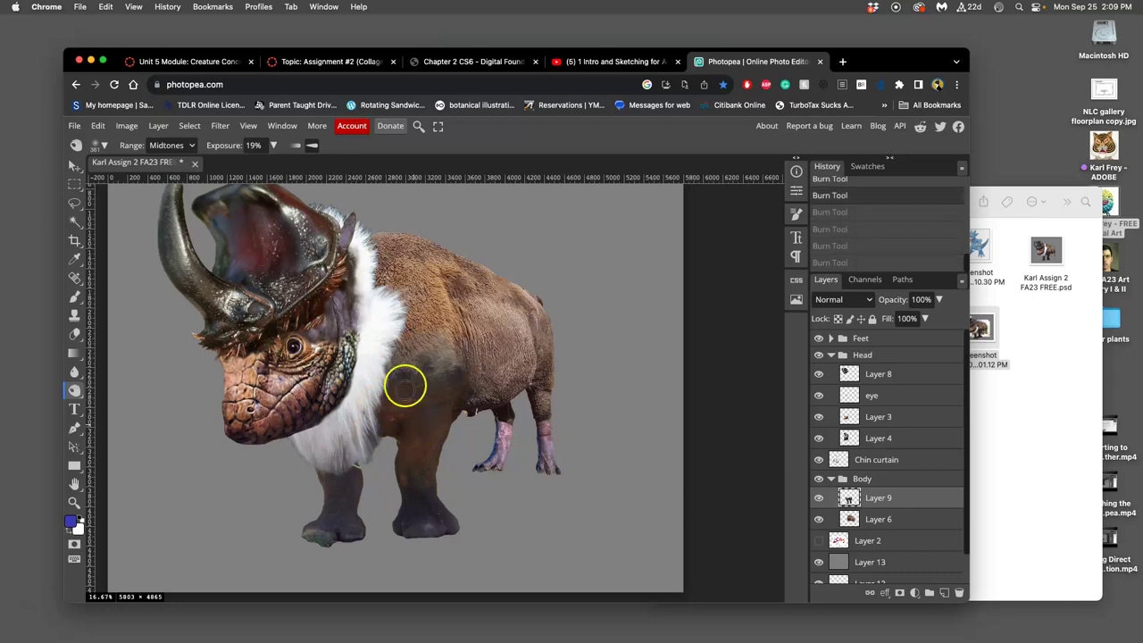
# Burn the chest, front-right leg, belly, shoulder and back darker.
pyautogui.moveTo(395, 388); pyautogui.dragTo(337, 468)
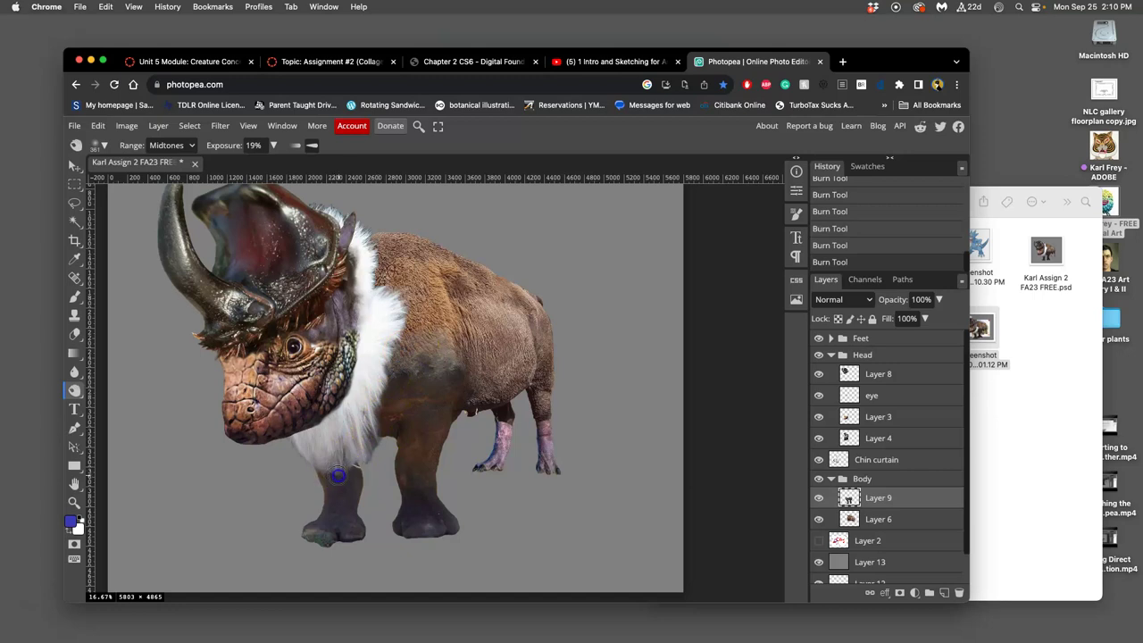
pyautogui.moveTo(393, 447)
pyautogui.mouseDown()
pyautogui.moveTo(408, 434)
pyautogui.moveTo(410, 507)
pyautogui.mouseUp()
pyautogui.moveTo(409, 458)
pyautogui.mouseDown()
pyautogui.moveTo(441, 466)
pyautogui.moveTo(454, 378)
pyautogui.moveTo(445, 348)
pyautogui.mouseUp()
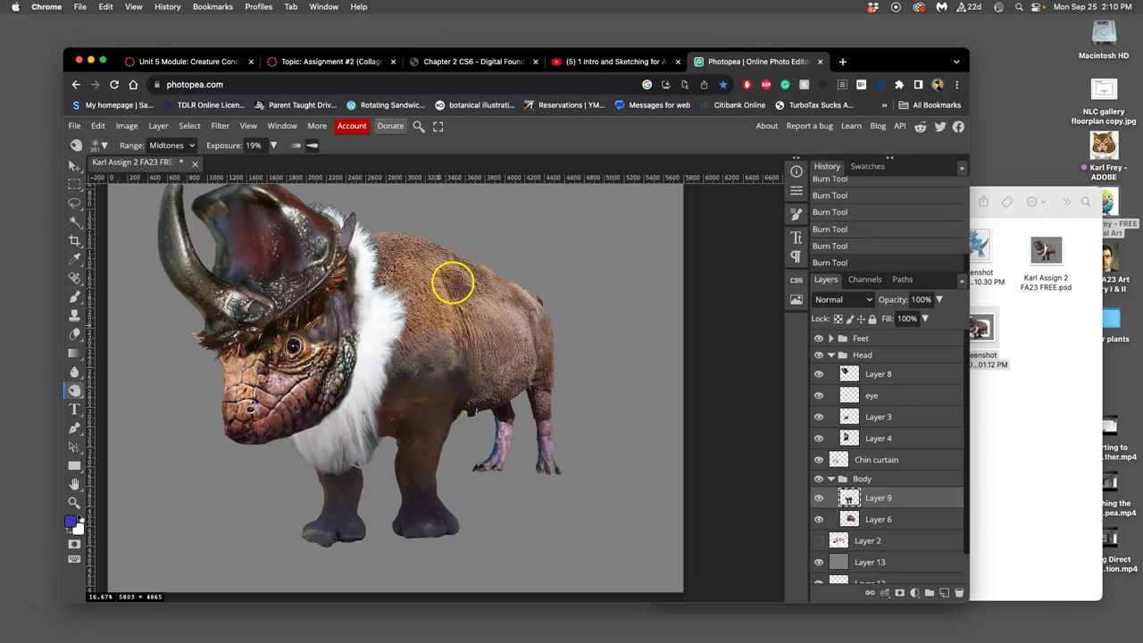
pyautogui.moveTo(444, 305); pyautogui.dragTo(426, 298)
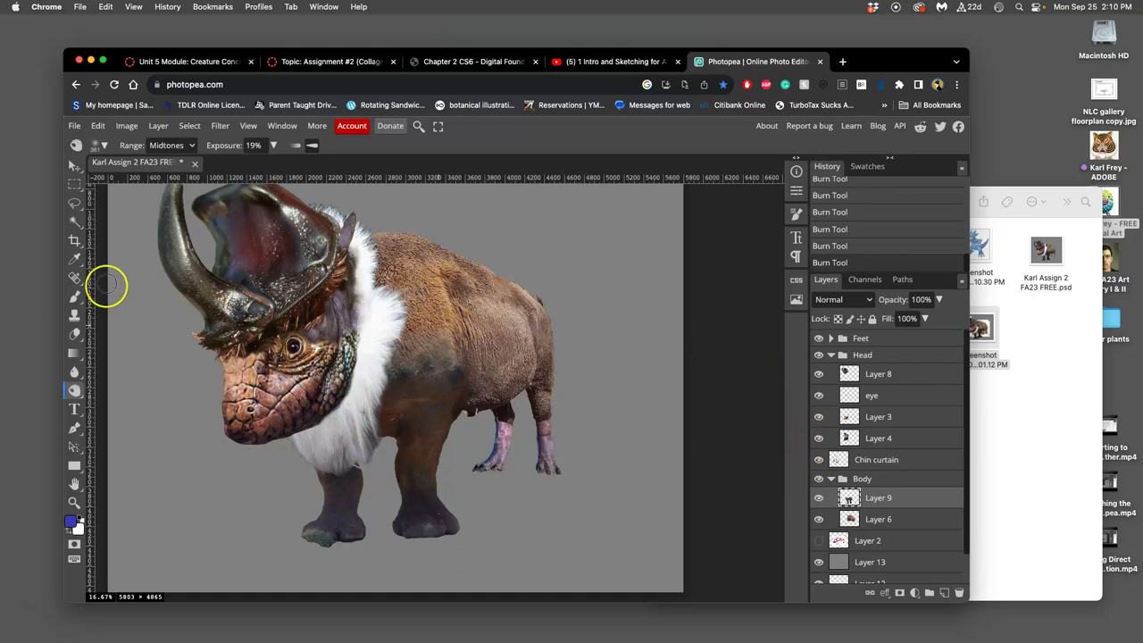
# Switch to the Dodge tool at 8% exposure, undoing the latest dodge stroke.
pyautogui.rightClick(76, 391)
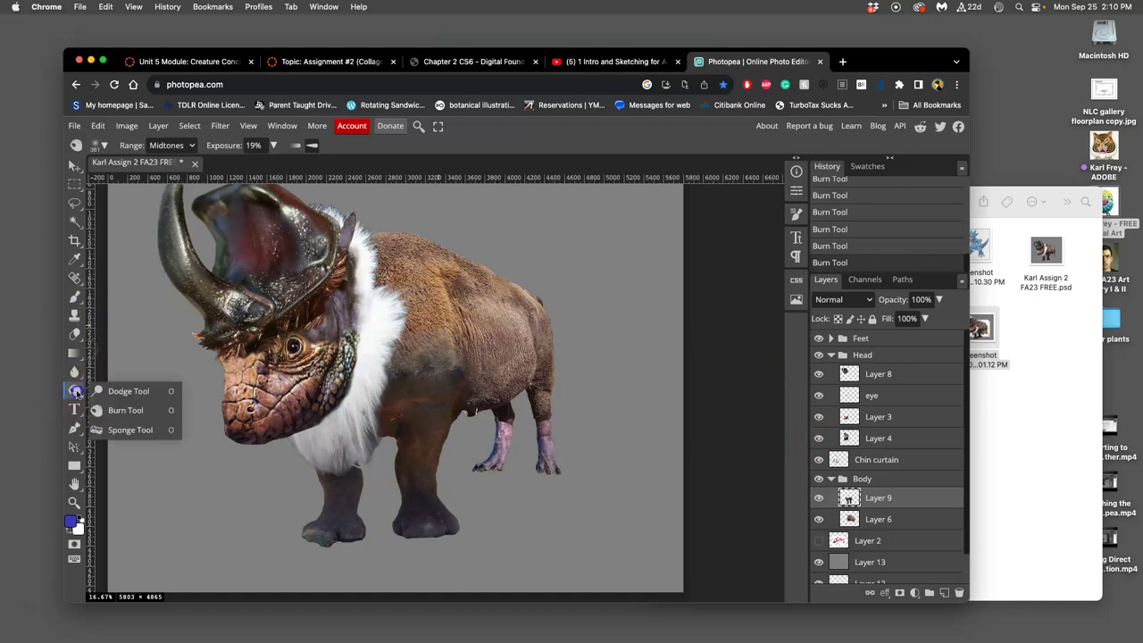
pyautogui.click(125, 391)
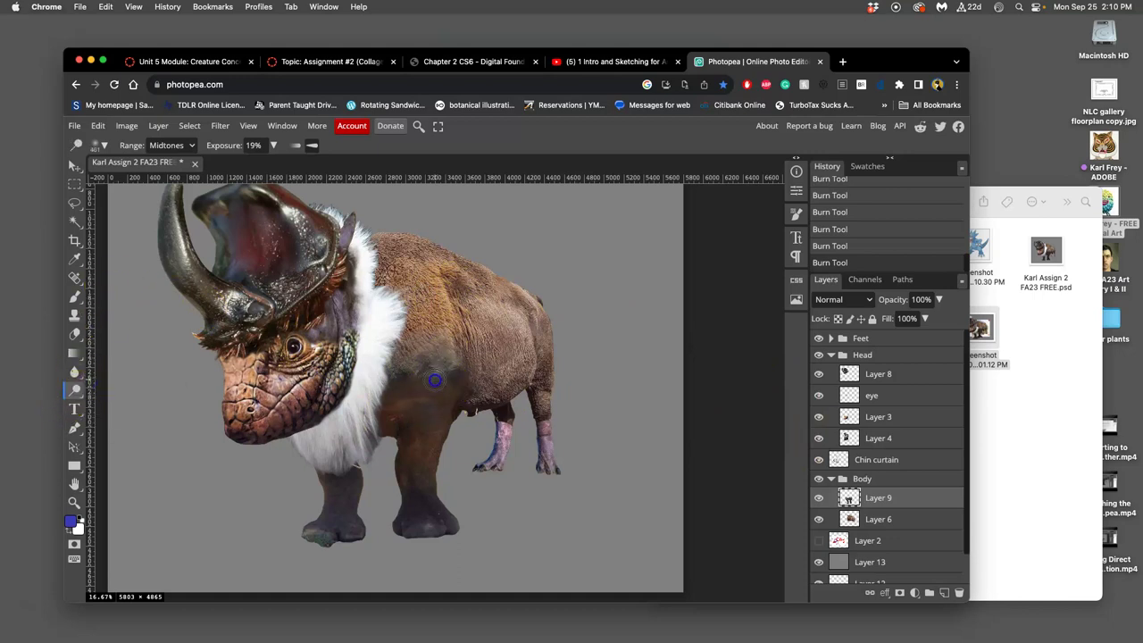
pyautogui.hotkey('ctrl', 'z')
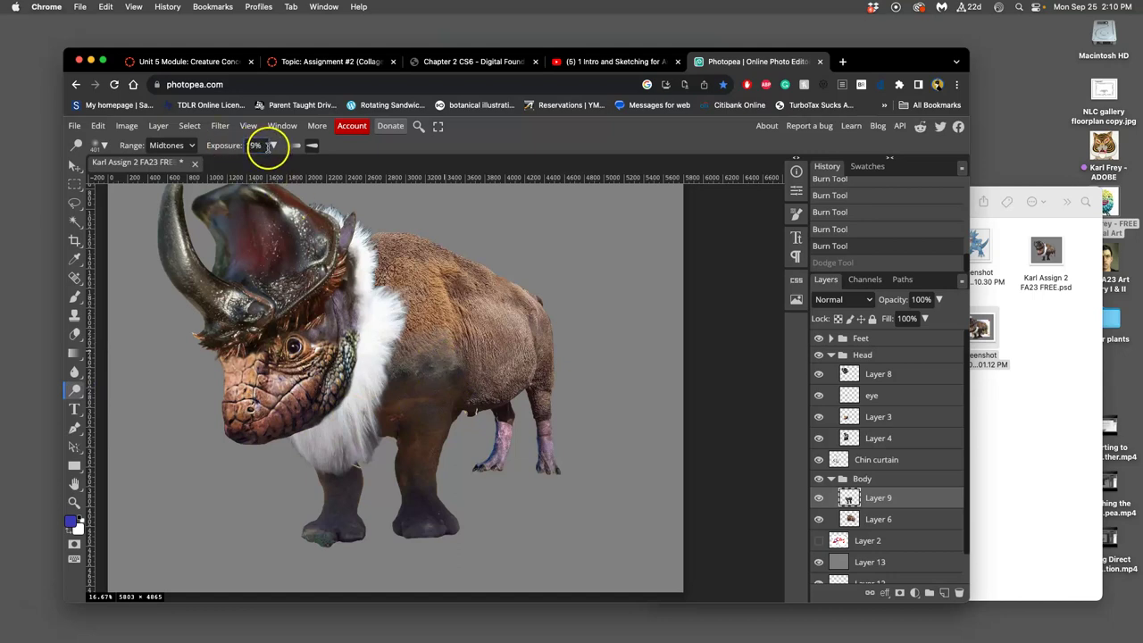
pyautogui.click(274, 145)
pyautogui.moveTo(246, 165); pyautogui.dragTo(215, 167)
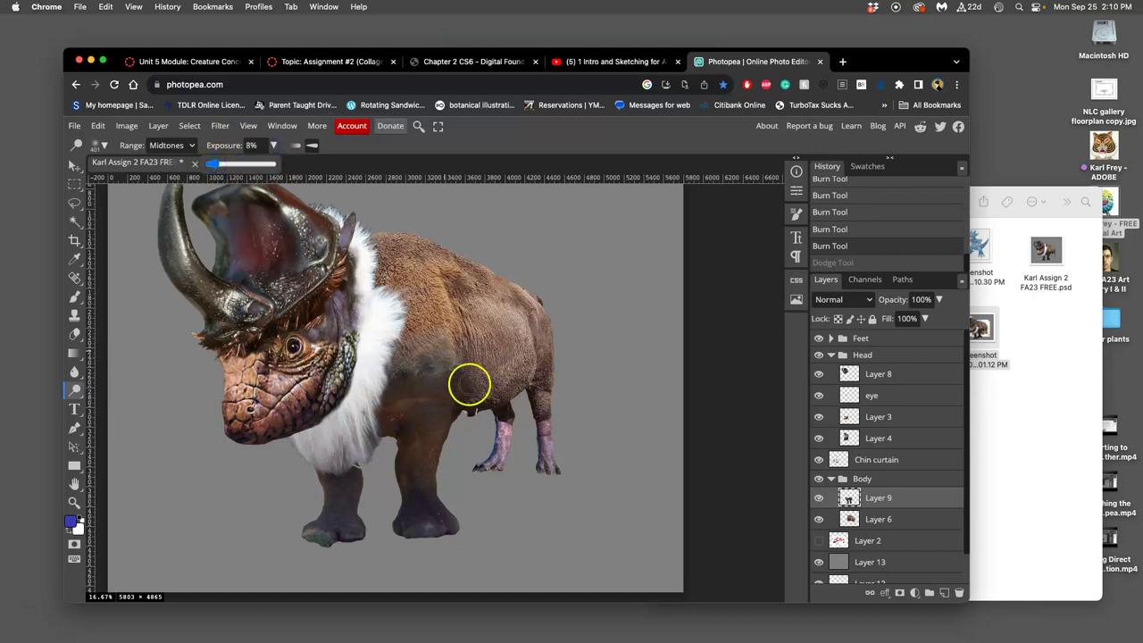
pyautogui.click(446, 399)
# Dodge-lighten the front leg, rear leg and belly.
pyautogui.moveTo(420, 463); pyautogui.dragTo(427, 492)
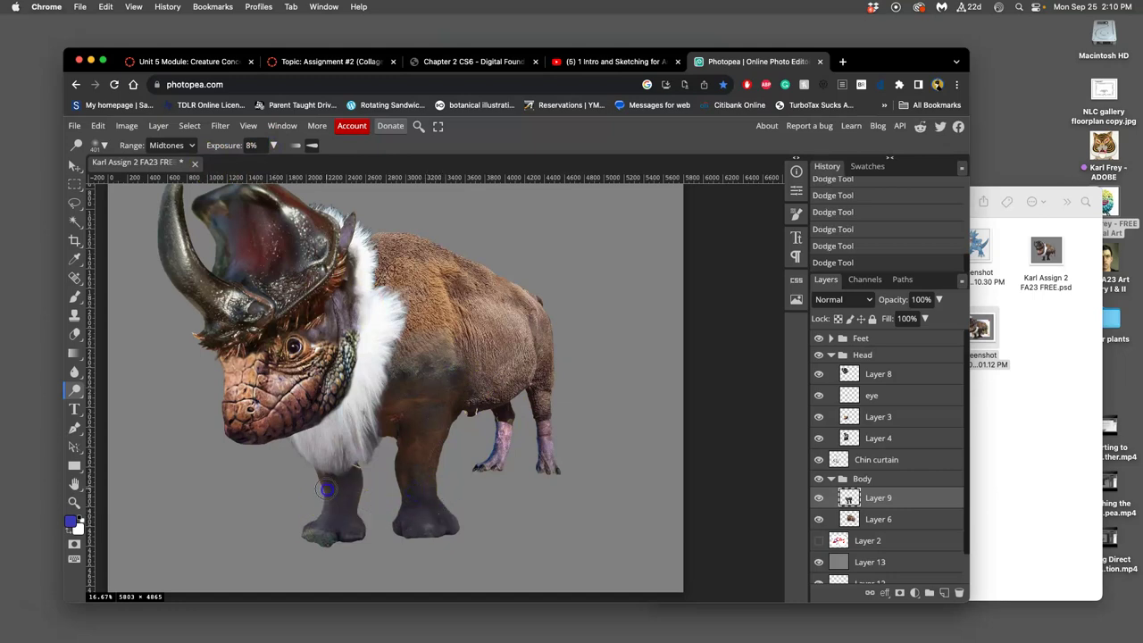
pyautogui.moveTo(328, 498); pyautogui.dragTo(336, 516)
pyautogui.click(412, 455)
pyautogui.click(433, 458)
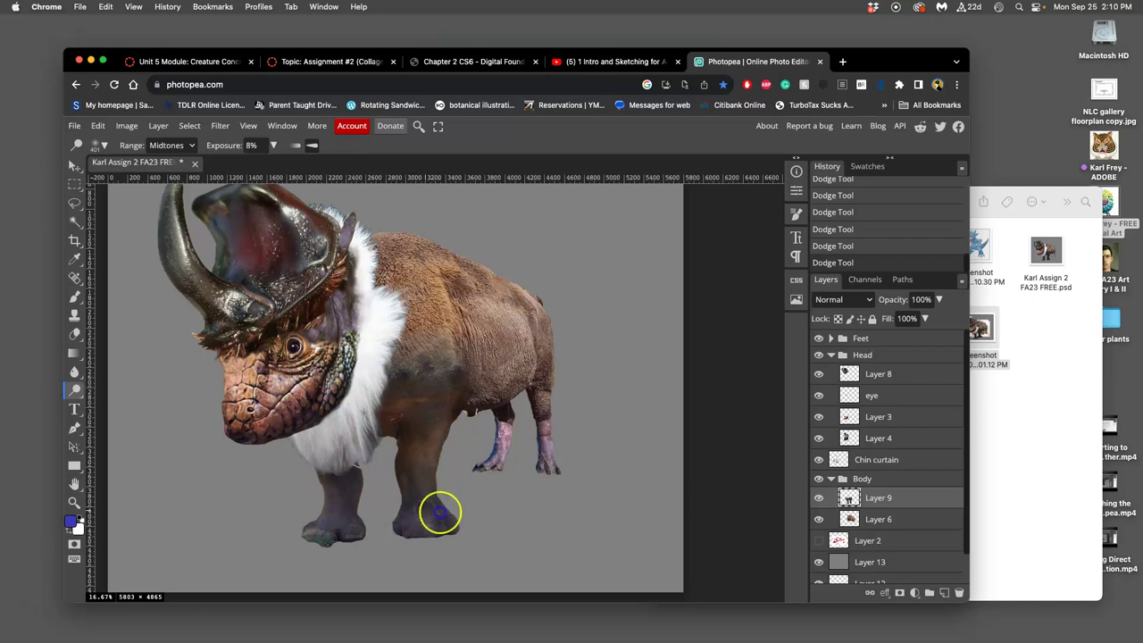
pyautogui.moveTo(449, 383); pyautogui.dragTo(482, 383)
pyautogui.moveTo(422, 438)
pyautogui.mouseDown()
pyautogui.moveTo(452, 365)
pyautogui.moveTo(434, 419)
pyautogui.mouseUp()
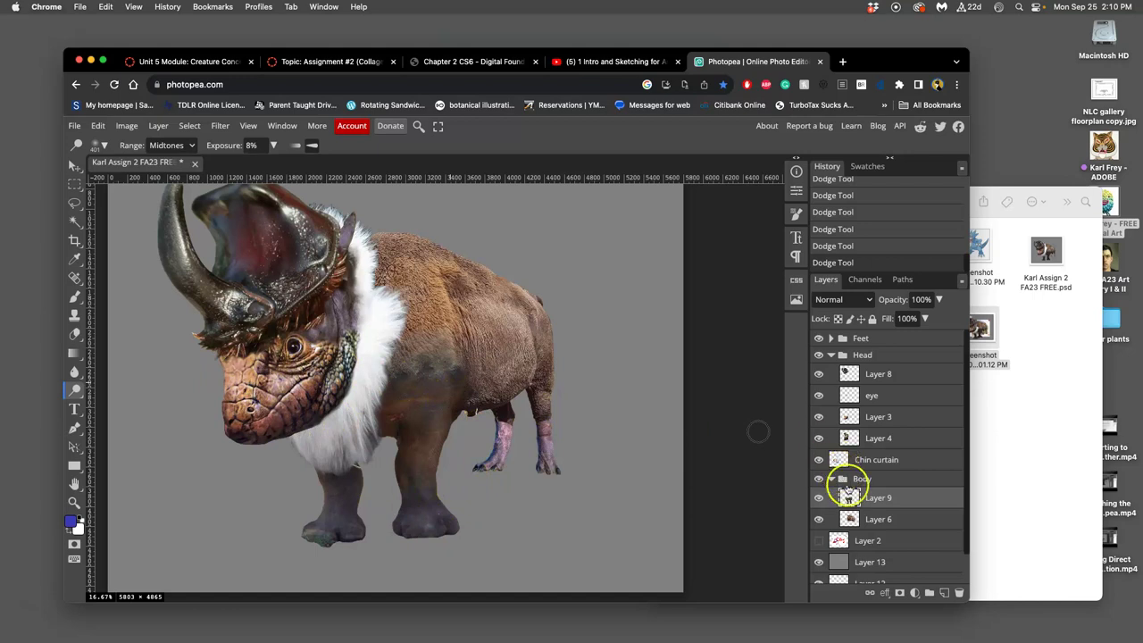
# Step back to earlier Dodge Tool states in the History panel.
pyautogui.click(852, 198)
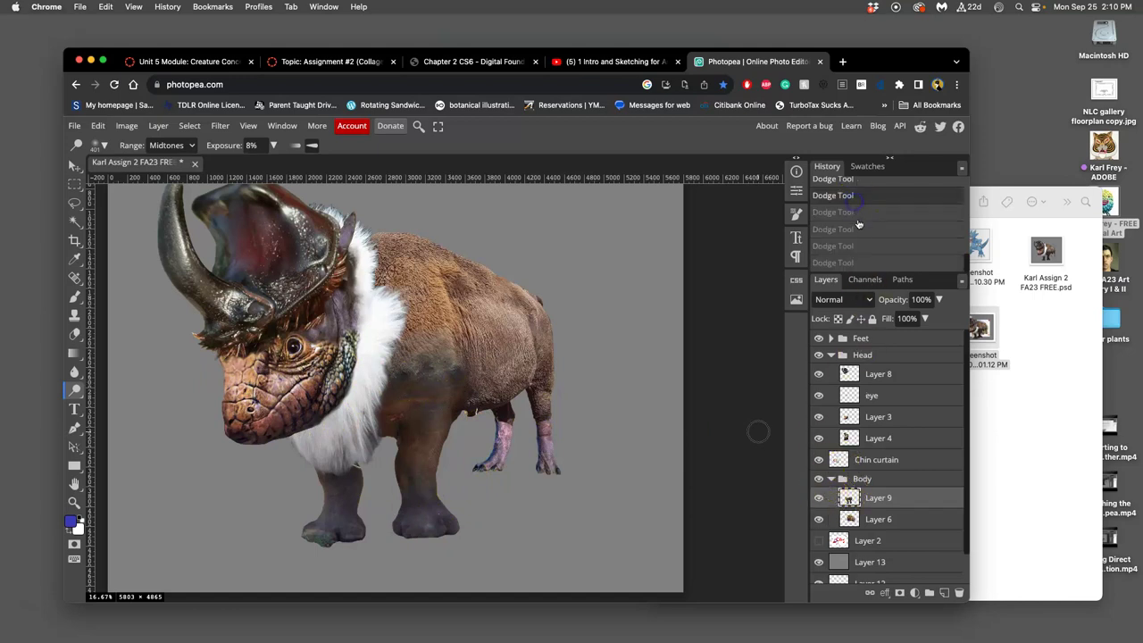
pyautogui.click(859, 228)
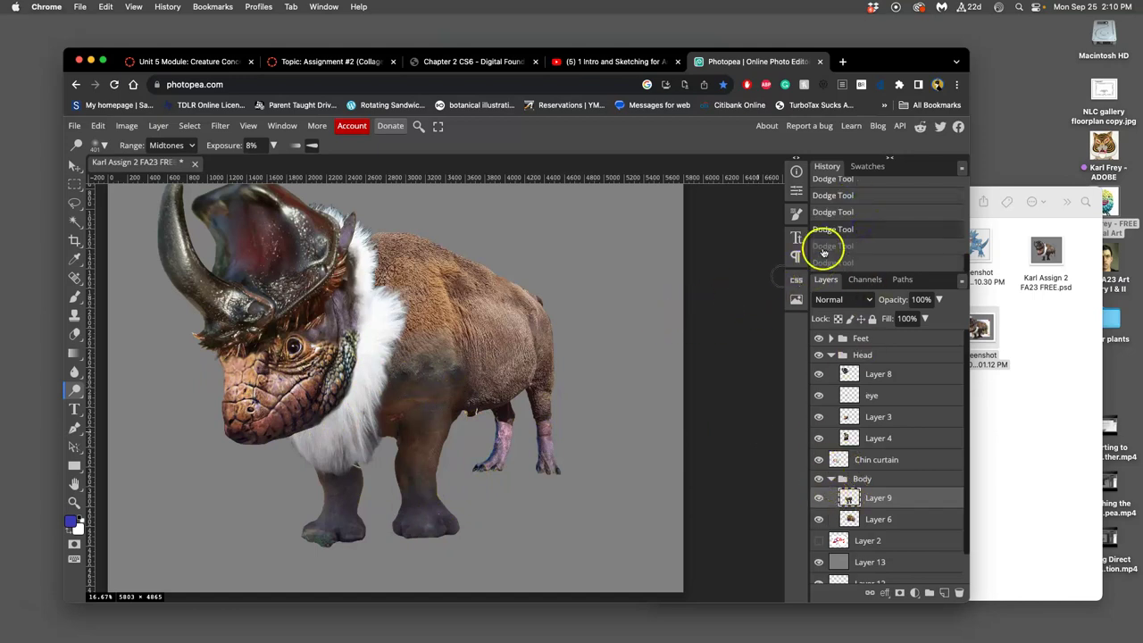
pyautogui.click(849, 212)
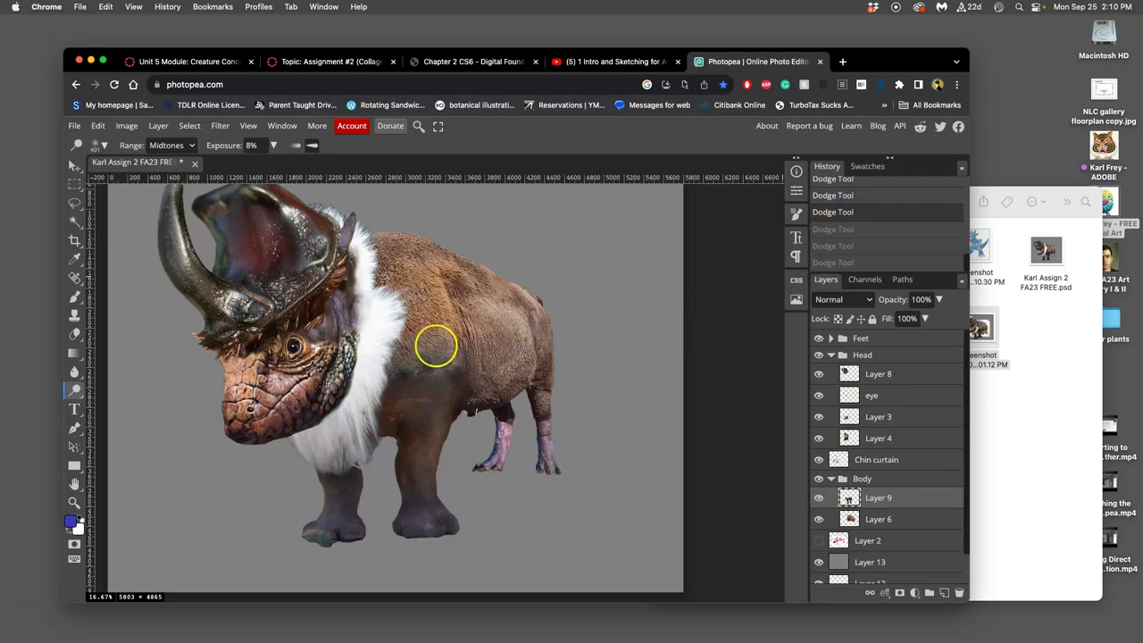
# Switch to the Sponge tool in Desaturate mode, set the brush size and 32% flow.
pyautogui.rightClick(76, 390)
pyautogui.click(125, 430)
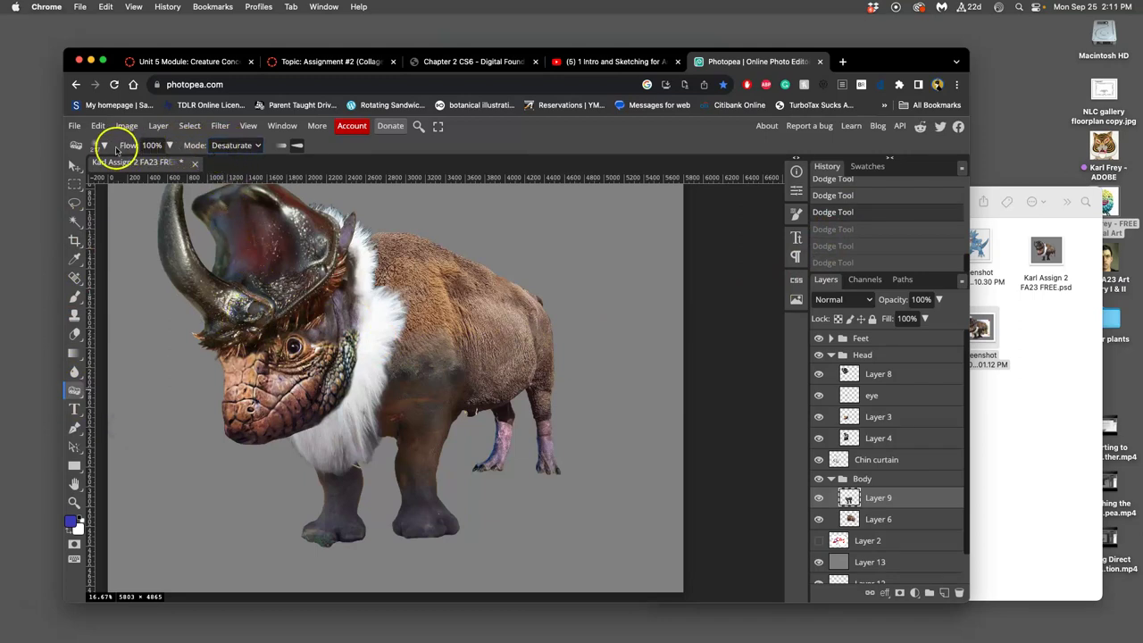
pyautogui.click(100, 144)
pyautogui.moveTo(178, 178); pyautogui.dragTo(226, 179)
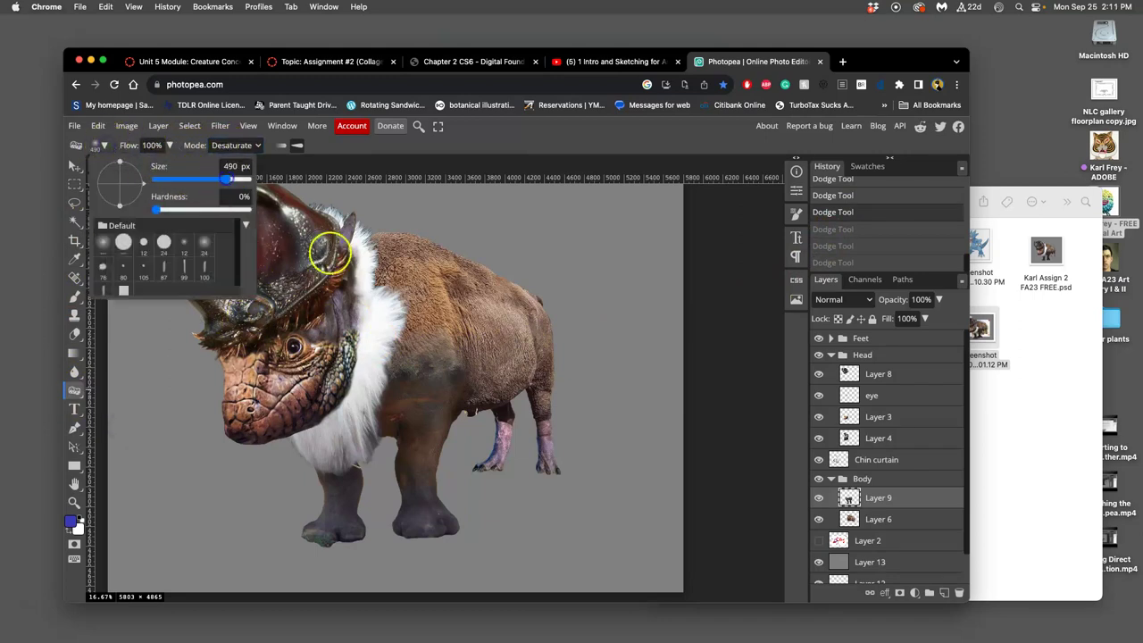
pyautogui.click(420, 426)
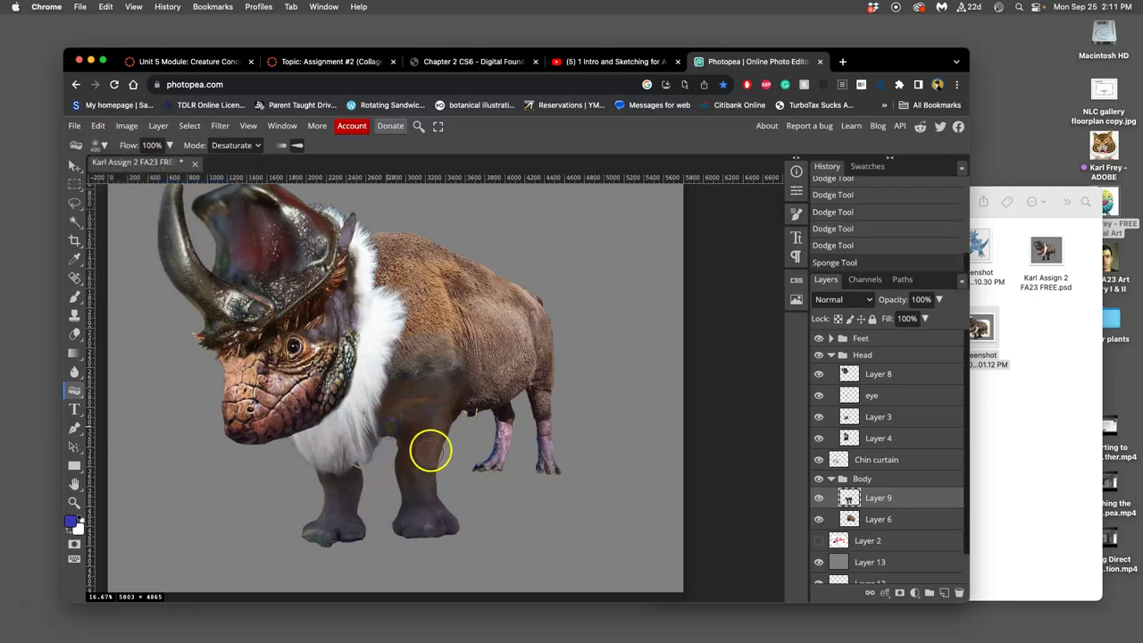
pyautogui.hotkey('ctrl', 'z')
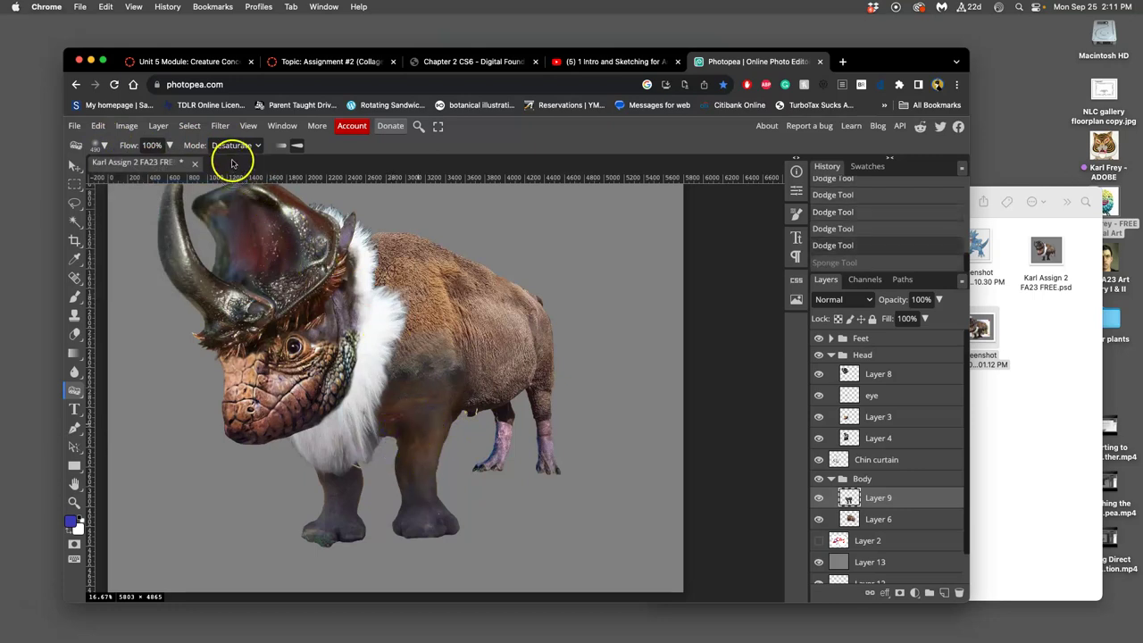
pyautogui.doubleClick(147, 164)
pyautogui.moveTo(143, 165); pyautogui.dragTo(138, 162)
# Sponge the chest, front leg and foot, hind leg and belly, undoing the last stroke.
pyautogui.moveTo(393, 422); pyautogui.dragTo(388, 391)
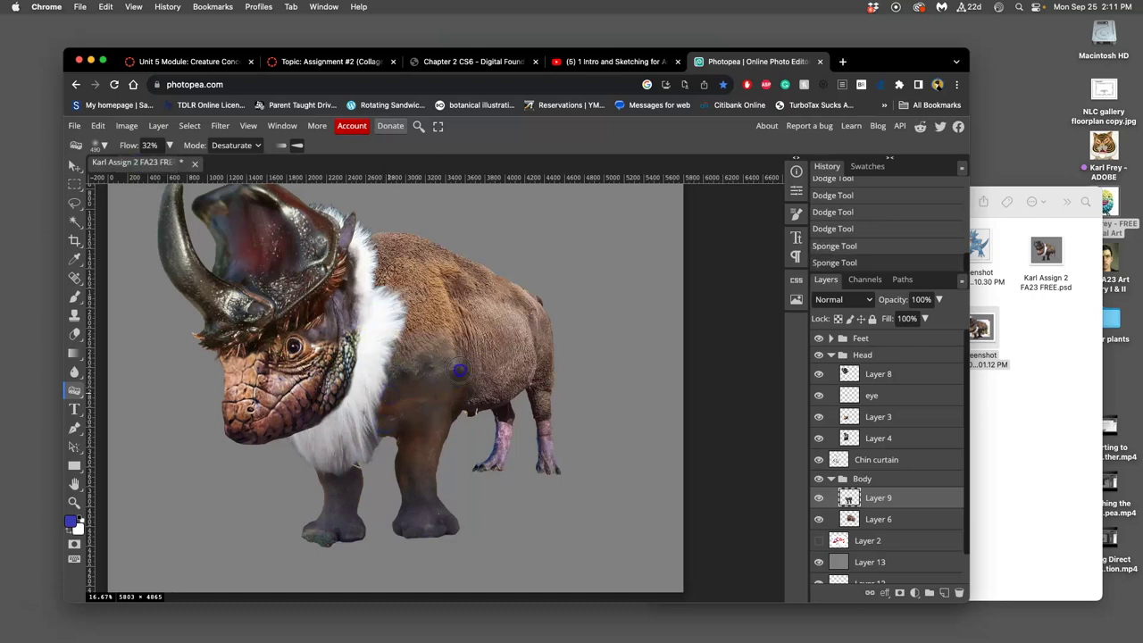
pyautogui.moveTo(445, 364)
pyautogui.mouseDown()
pyautogui.moveTo(445, 407)
pyautogui.moveTo(425, 406)
pyautogui.moveTo(419, 482)
pyautogui.mouseUp()
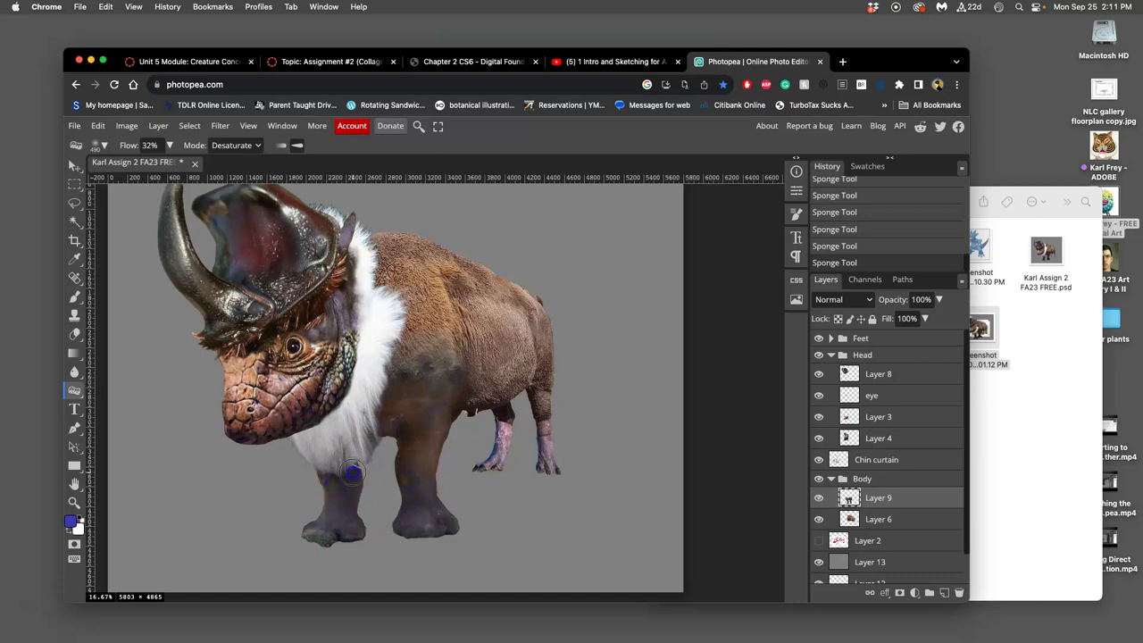
pyautogui.moveTo(353, 473); pyautogui.dragTo(321, 538)
pyautogui.moveTo(324, 545); pyautogui.dragTo(297, 528)
pyautogui.moveTo(533, 447); pyautogui.dragTo(548, 398)
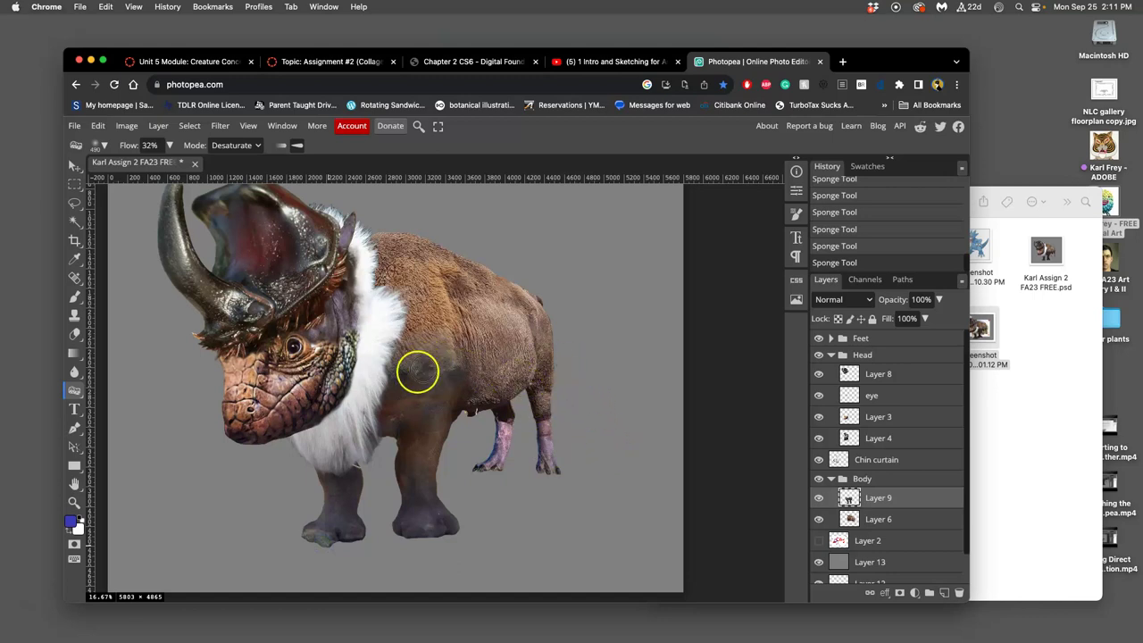
pyautogui.moveTo(548, 398); pyautogui.dragTo(406, 375)
pyautogui.moveTo(482, 380); pyautogui.dragTo(417, 374)
pyautogui.moveTo(430, 376)
pyautogui.mouseDown()
pyautogui.moveTo(508, 447)
pyautogui.moveTo(454, 455)
pyautogui.moveTo(408, 366)
pyautogui.moveTo(456, 370)
pyautogui.moveTo(185, 408)
pyautogui.mouseUp()
pyautogui.hotkey('ctrl', 'z')
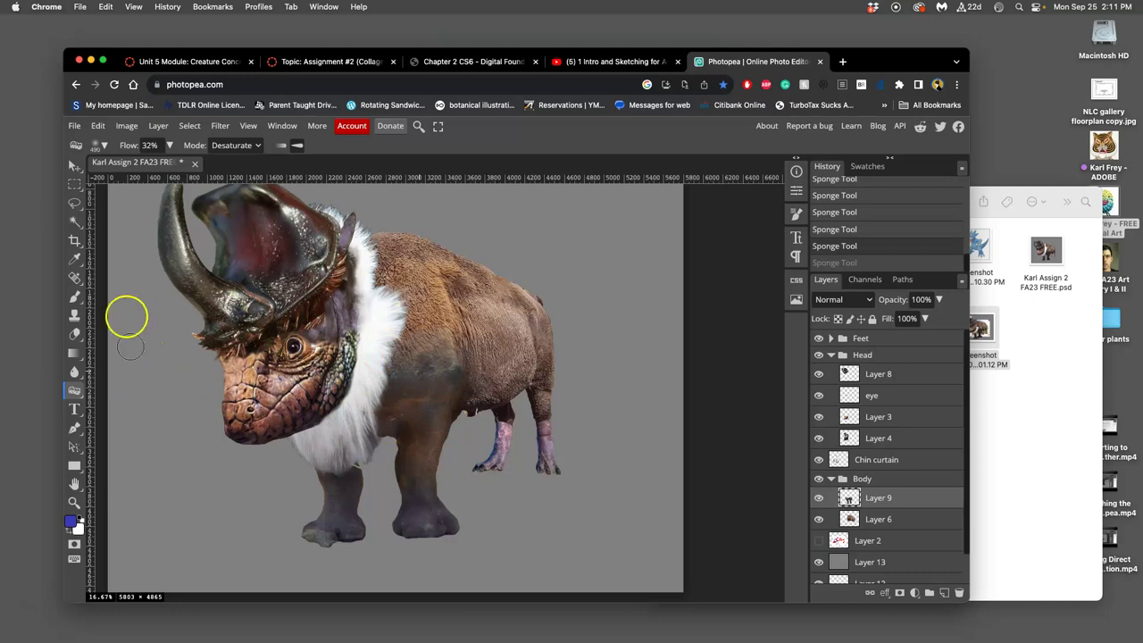
# Burn the front leg and chest using the Burn Tool at Midtones, 19% exposure.
pyautogui.rightClick(75, 390)
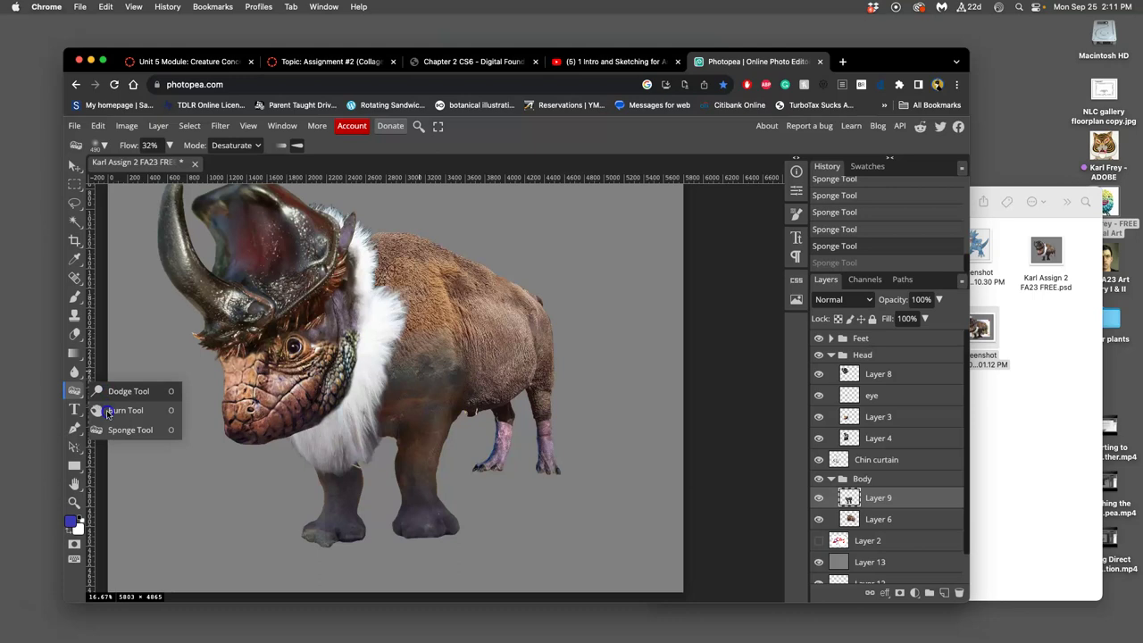
pyautogui.click(114, 410)
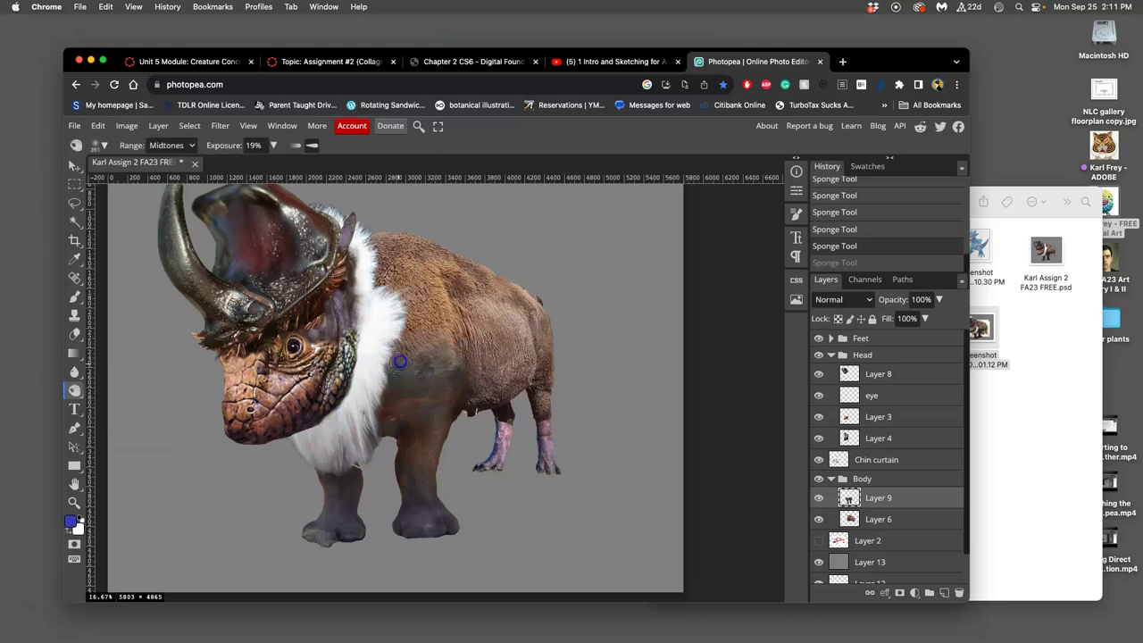
pyautogui.moveTo(401, 360)
pyautogui.mouseDown()
pyautogui.moveTo(409, 369)
pyautogui.moveTo(435, 346)
pyautogui.mouseUp()
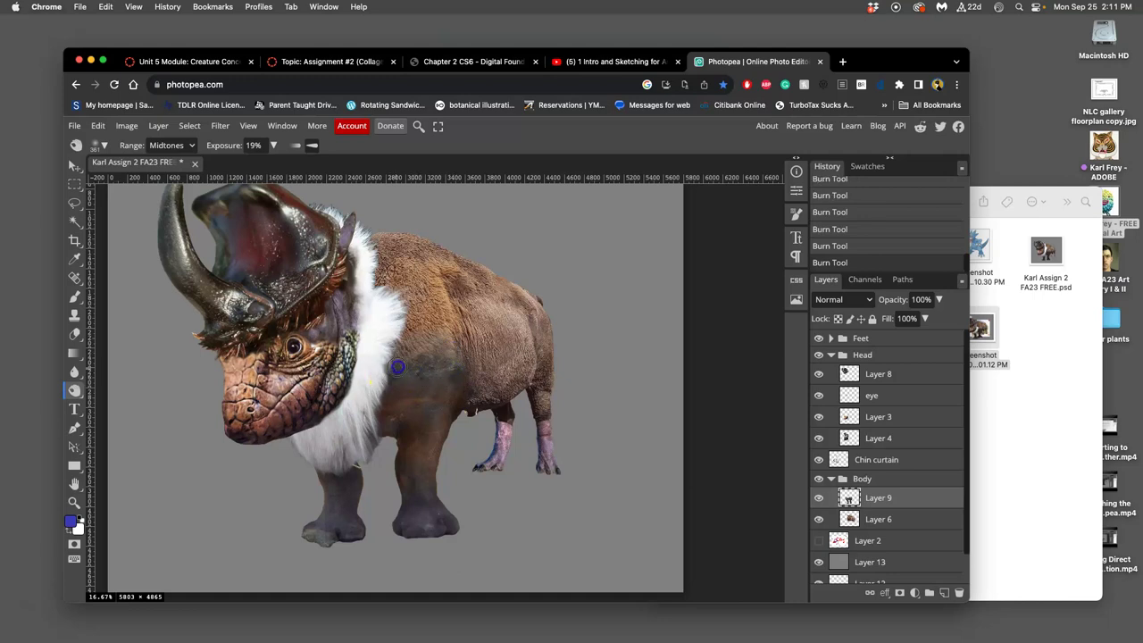
pyautogui.moveTo(381, 410)
pyautogui.mouseDown()
pyautogui.moveTo(406, 441)
pyautogui.moveTo(394, 412)
pyautogui.mouseUp()
pyautogui.moveTo(391, 421)
pyautogui.mouseDown()
pyautogui.moveTo(447, 449)
pyautogui.moveTo(133, 401)
pyautogui.moveTo(385, 435)
pyautogui.mouseUp()
pyautogui.moveTo(381, 508)
pyautogui.mouseDown()
pyautogui.moveTo(383, 541)
pyautogui.moveTo(374, 435)
pyautogui.moveTo(439, 434)
pyautogui.moveTo(465, 410)
pyautogui.mouseUp()
# Burn the neck, back, flank and belly on Layer 6, then the legs and belly on Layer 9.
pyautogui.click(884, 520)
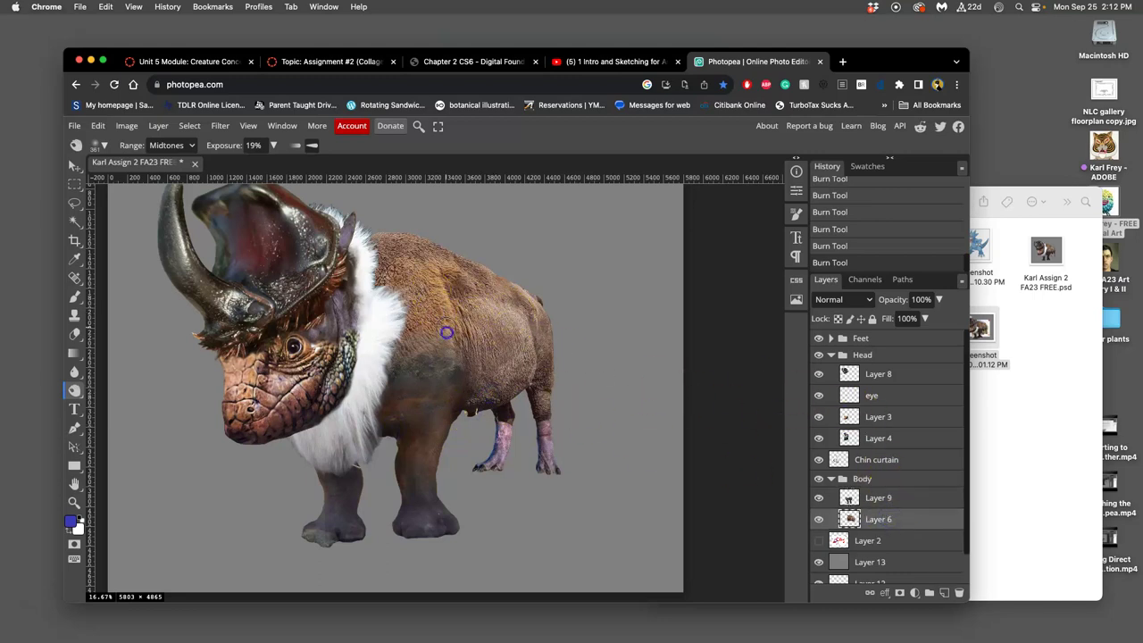
pyautogui.moveTo(446, 331); pyautogui.dragTo(435, 334)
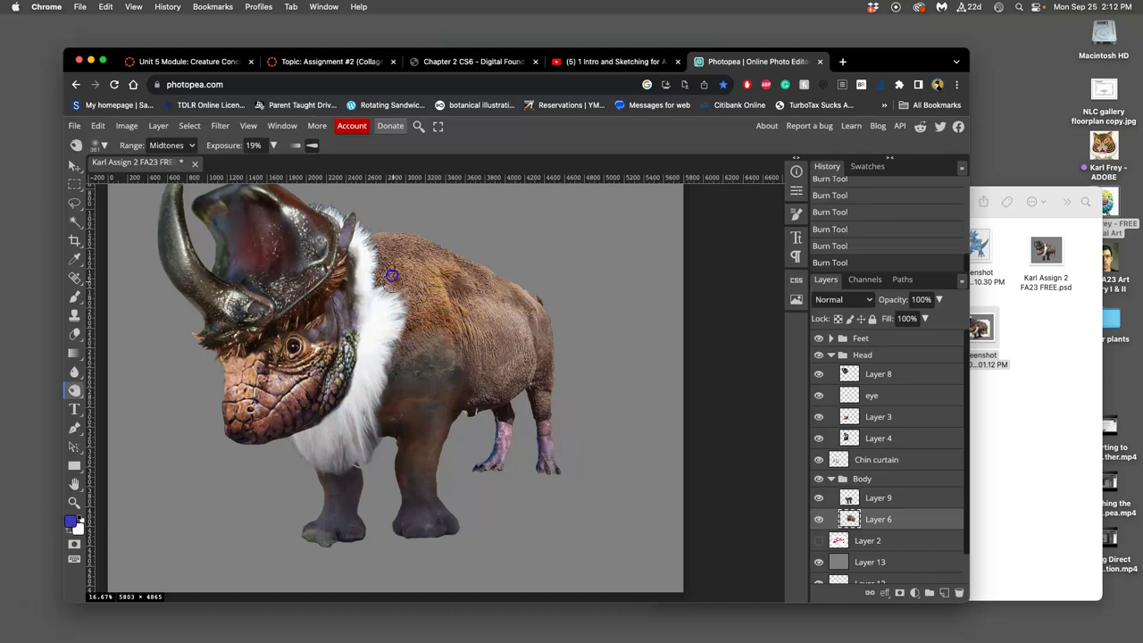
pyautogui.moveTo(371, 248); pyautogui.dragTo(359, 308)
pyautogui.click(461, 289)
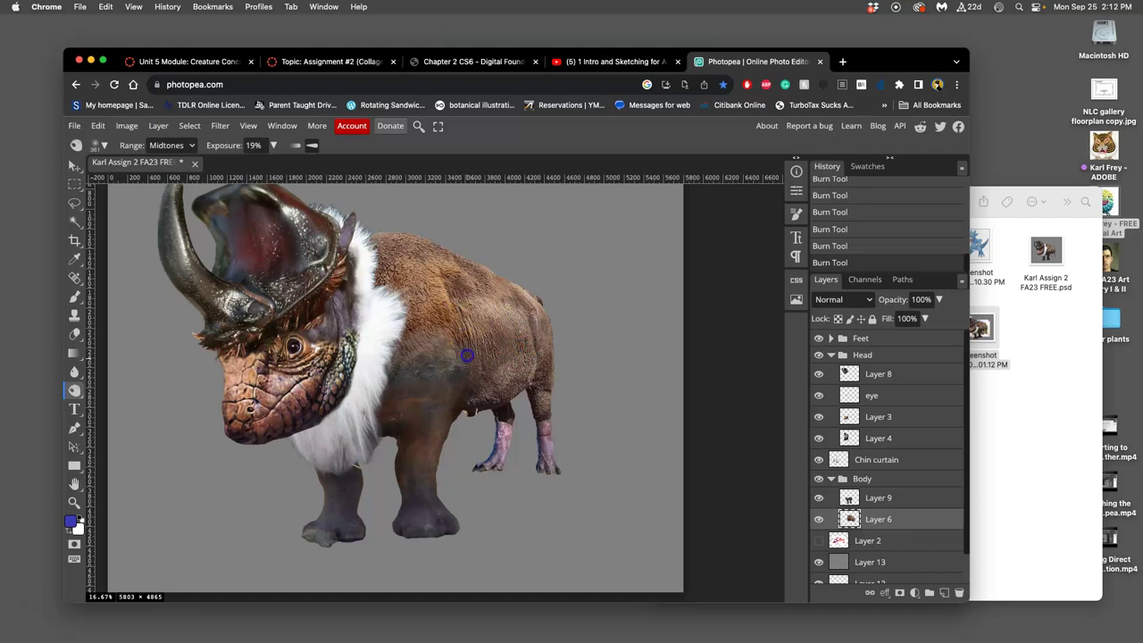
pyautogui.click(510, 308)
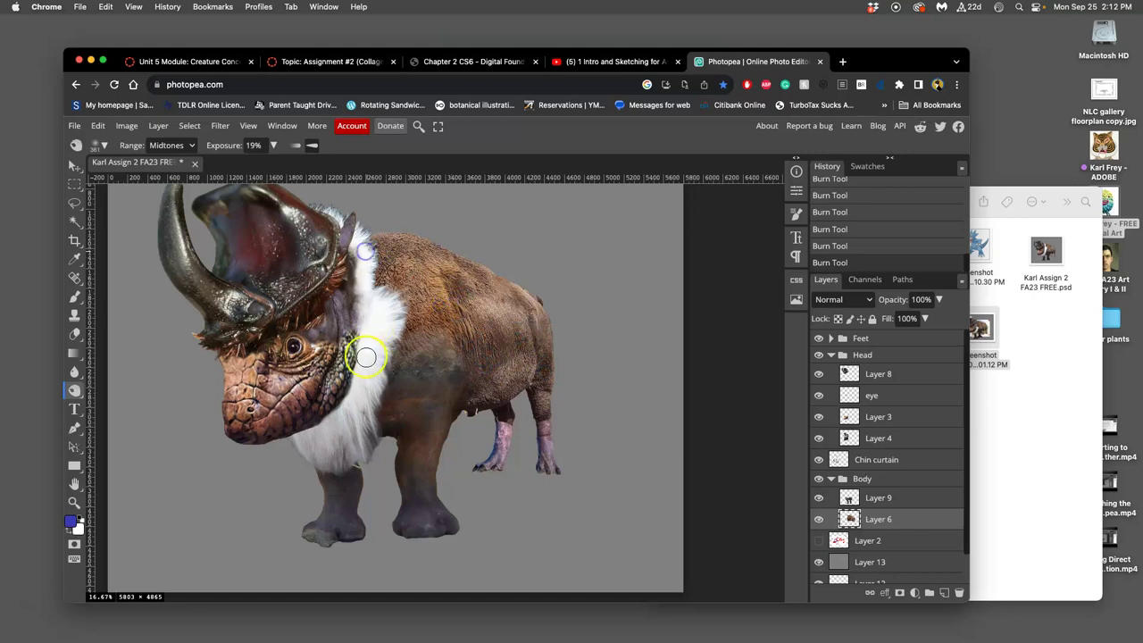
pyautogui.click(491, 353)
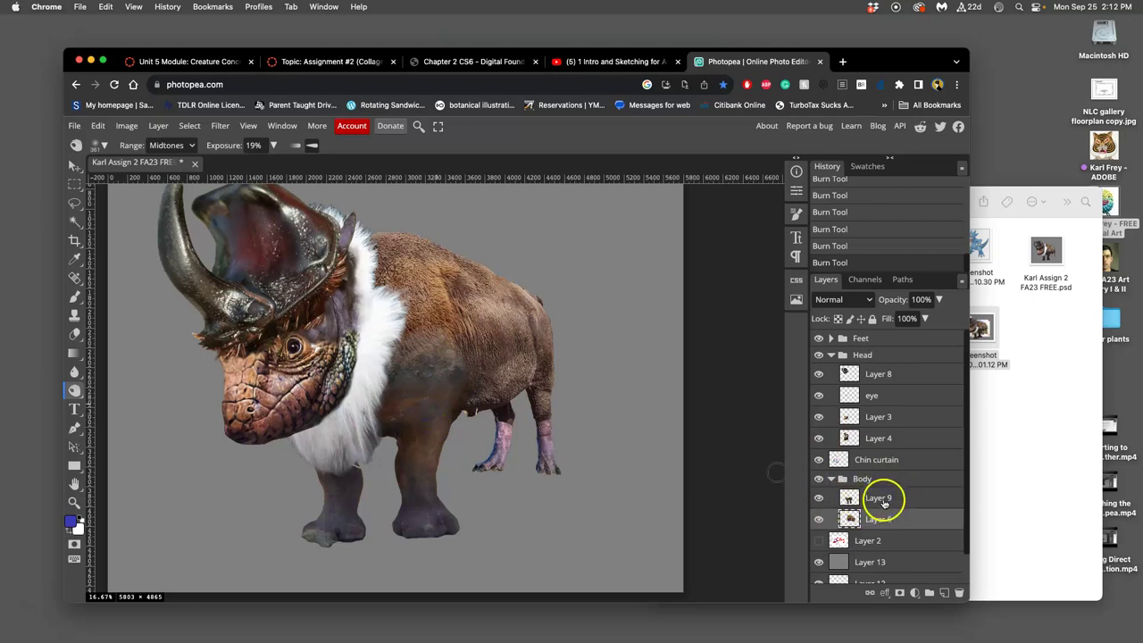
pyautogui.click(420, 401)
pyautogui.click(879, 497)
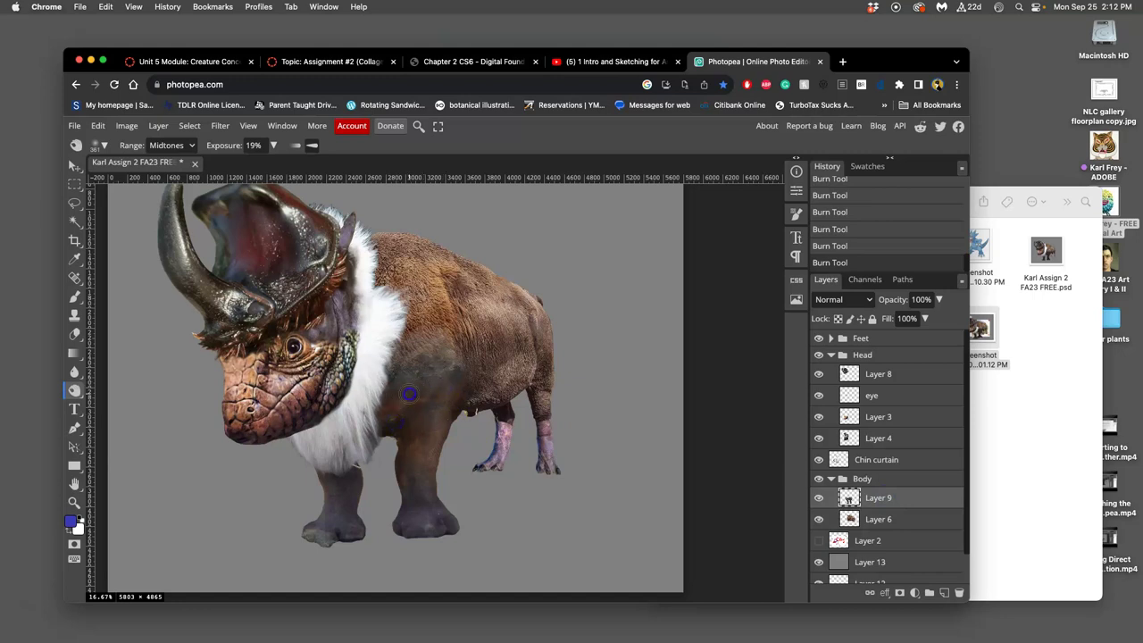
pyautogui.moveTo(407, 462)
pyautogui.mouseDown()
pyautogui.moveTo(455, 415)
pyautogui.moveTo(396, 544)
pyautogui.moveTo(452, 544)
pyautogui.moveTo(265, 423)
pyautogui.moveTo(266, 437)
pyautogui.mouseUp()
pyautogui.scroll(1, 455, 427)
pyautogui.scroll(1, 456, 426)
pyautogui.scroll(-2, 497, 441)
pyautogui.scroll(-1, 500, 375)
# Burn the leg and shoulder, then set the Sharpen Tool to 8% hardness, 23% strength, 304 px.
pyautogui.moveTo(378, 399)
pyautogui.mouseDown()
pyautogui.moveTo(421, 303)
pyautogui.moveTo(428, 324)
pyautogui.moveTo(510, 295)
pyautogui.mouseUp()
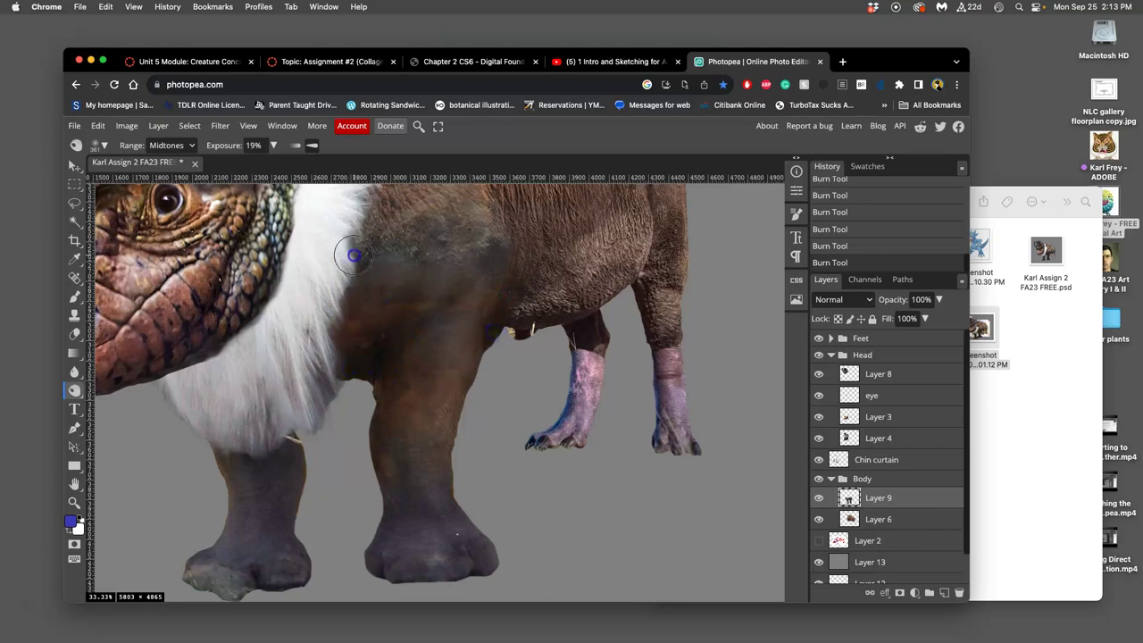
pyautogui.moveTo(349, 260)
pyautogui.mouseDown()
pyautogui.moveTo(382, 273)
pyautogui.moveTo(416, 256)
pyautogui.mouseUp()
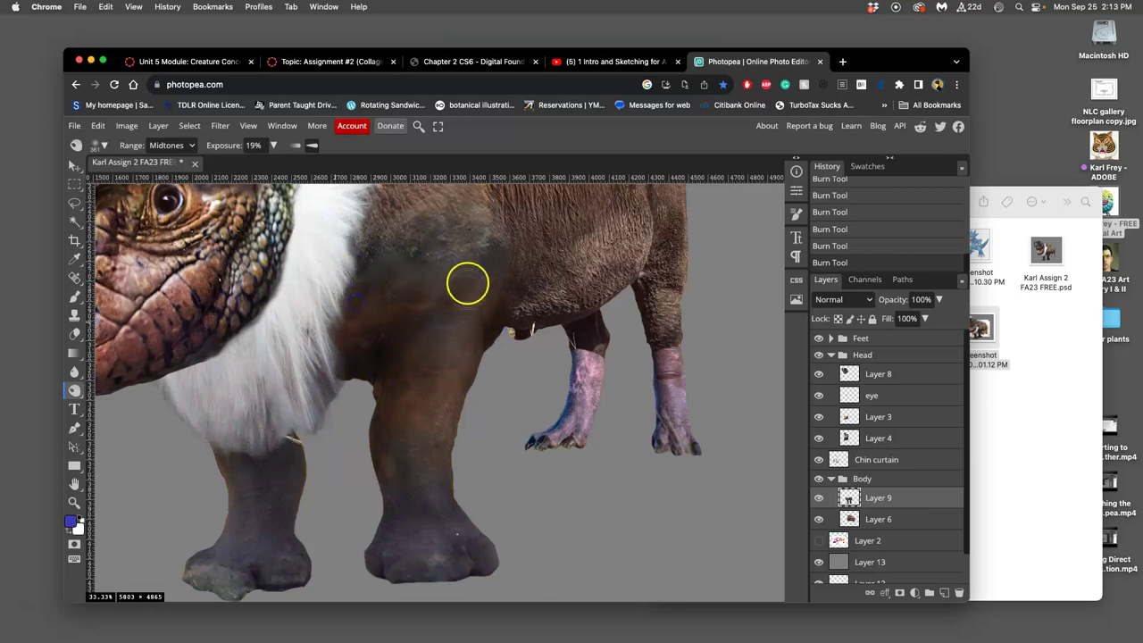
pyautogui.click(77, 369)
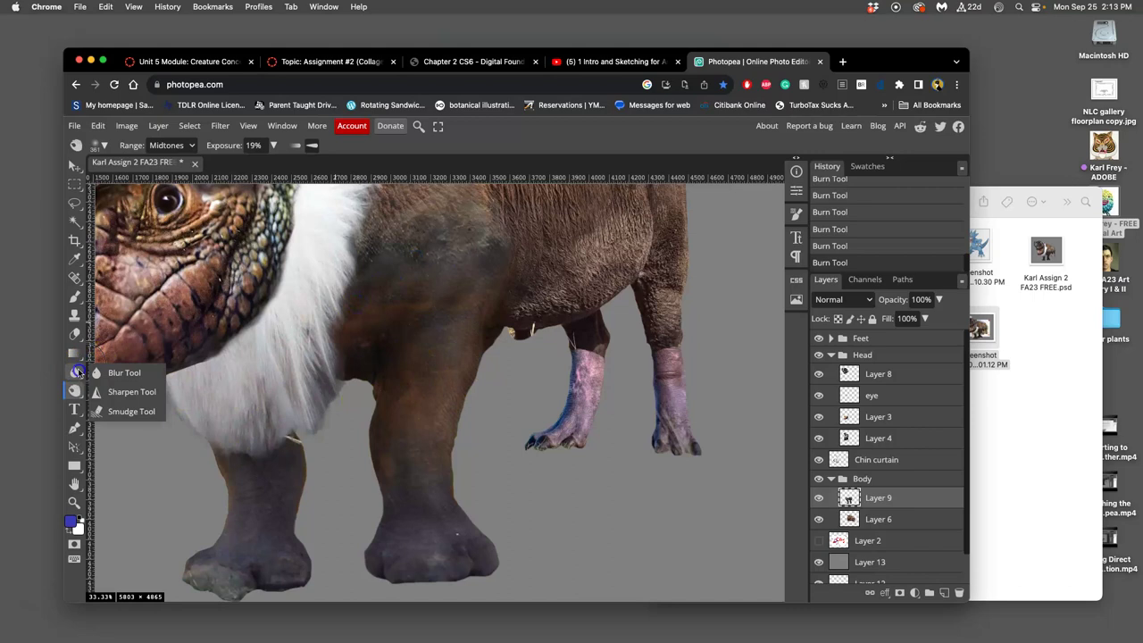
pyautogui.click(125, 392)
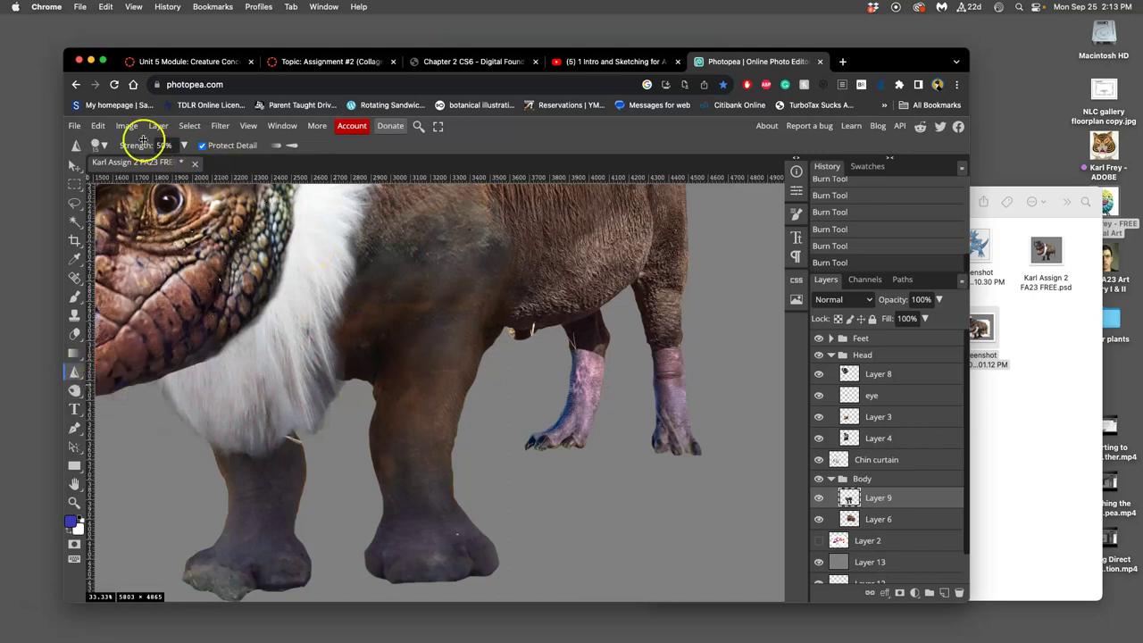
pyautogui.click(98, 145)
pyautogui.moveTo(185, 195); pyautogui.dragTo(140, 207)
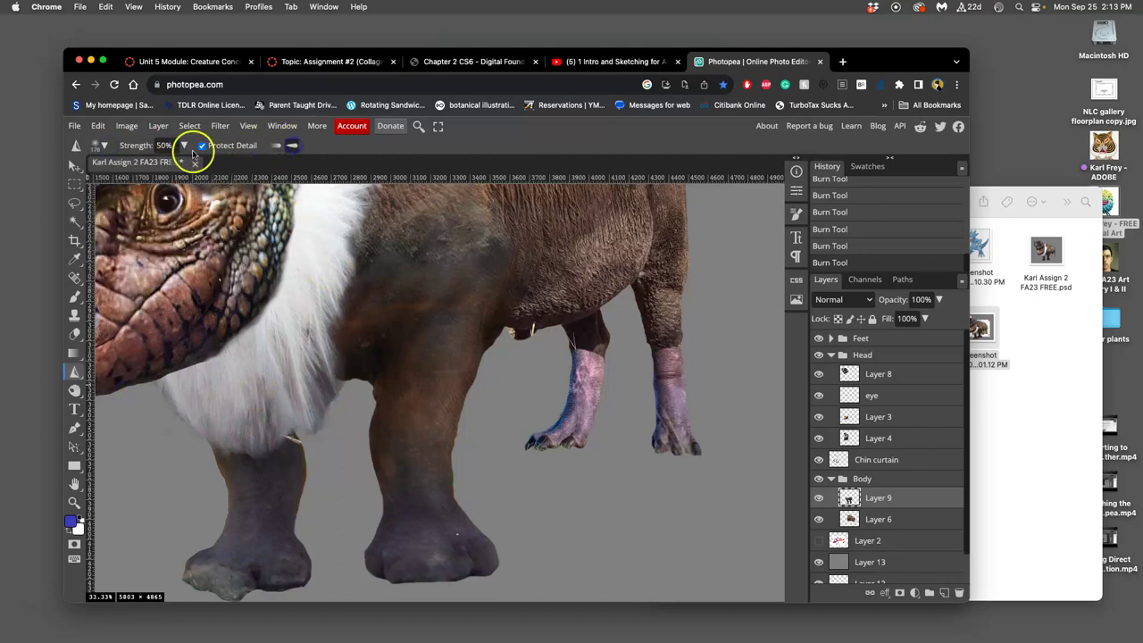
pyautogui.click(184, 145)
pyautogui.moveTo(154, 164); pyautogui.dragTo(135, 165)
pyautogui.click(104, 145)
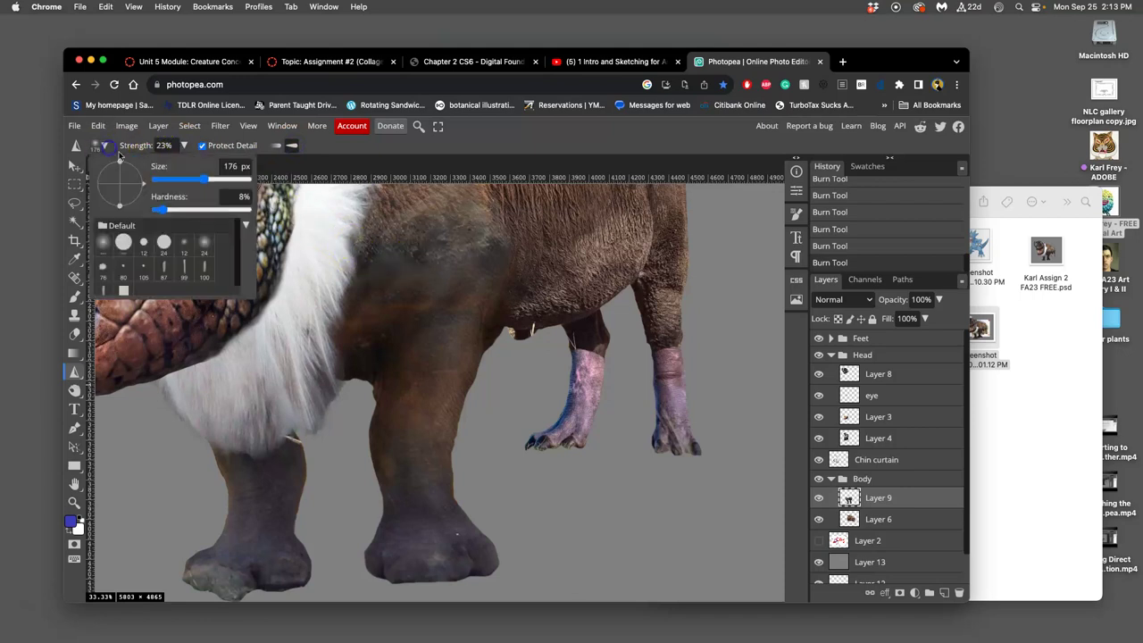
pyautogui.moveTo(198, 179); pyautogui.dragTo(214, 178)
pyautogui.click(408, 372)
# Sharpen the texture of the front leg, front foot and shoulder.
pyautogui.moveTo(408, 372); pyautogui.dragTo(423, 339)
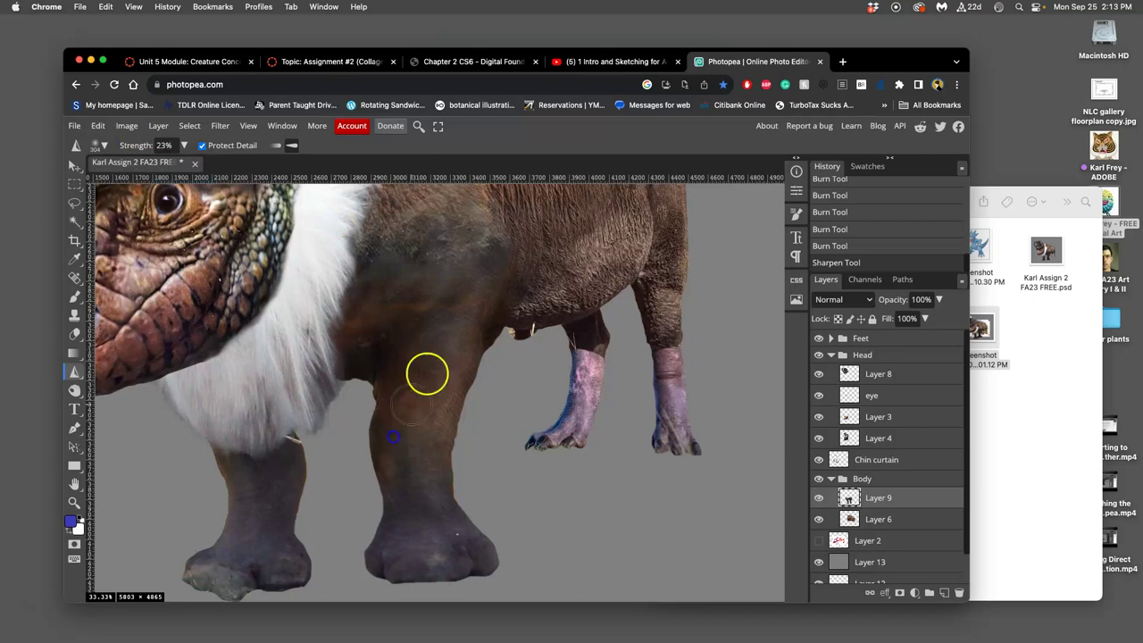
pyautogui.moveTo(417, 379)
pyautogui.mouseDown()
pyautogui.moveTo(398, 498)
pyautogui.moveTo(428, 450)
pyautogui.mouseUp()
pyautogui.moveTo(392, 542); pyautogui.dragTo(414, 498)
pyautogui.moveTo(454, 549); pyautogui.dragTo(439, 535)
pyautogui.moveTo(446, 306); pyautogui.dragTo(386, 313)
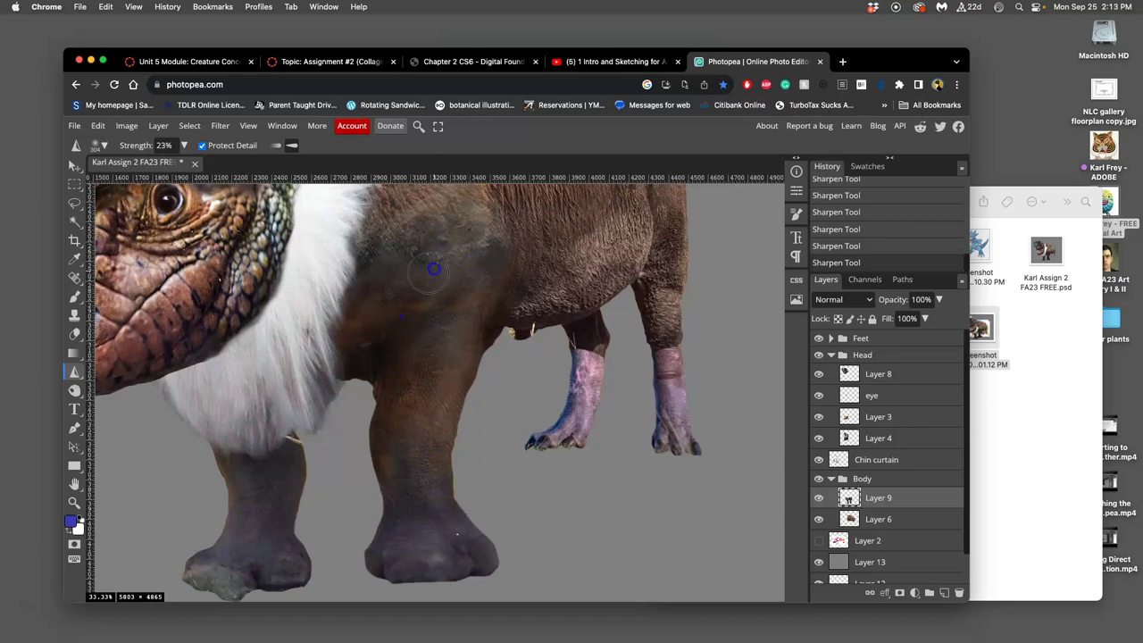
pyautogui.moveTo(432, 268)
pyautogui.mouseDown()
pyautogui.moveTo(412, 230)
pyautogui.moveTo(473, 225)
pyautogui.moveTo(490, 250)
pyautogui.mouseUp()
pyautogui.click(434, 392)
pyautogui.moveTo(458, 520); pyautogui.dragTo(438, 544)
pyautogui.moveTo(408, 348); pyautogui.dragTo(375, 331)
pyautogui.click(355, 311)
pyautogui.moveTo(354, 311); pyautogui.dragTo(425, 264)
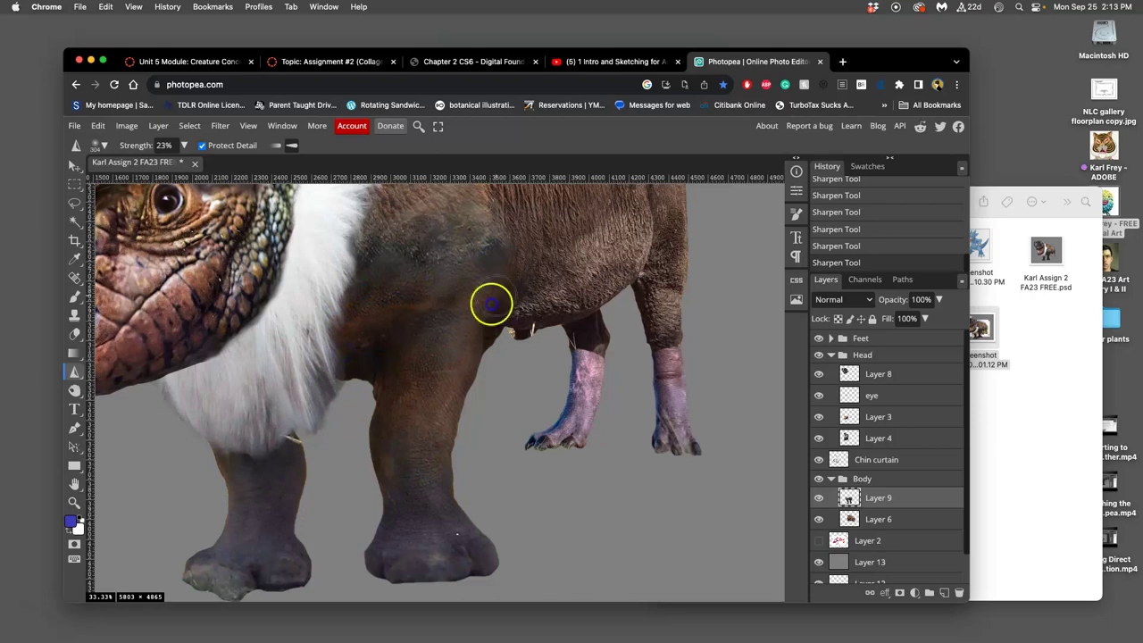
# Sharpen the back leg and foot, then zoom to full size to inspect the feet.
pyautogui.moveTo(331, 464)
pyautogui.mouseDown()
pyautogui.moveTo(268, 458)
pyautogui.moveTo(257, 551)
pyautogui.mouseUp()
pyautogui.moveTo(314, 424); pyautogui.dragTo(348, 303)
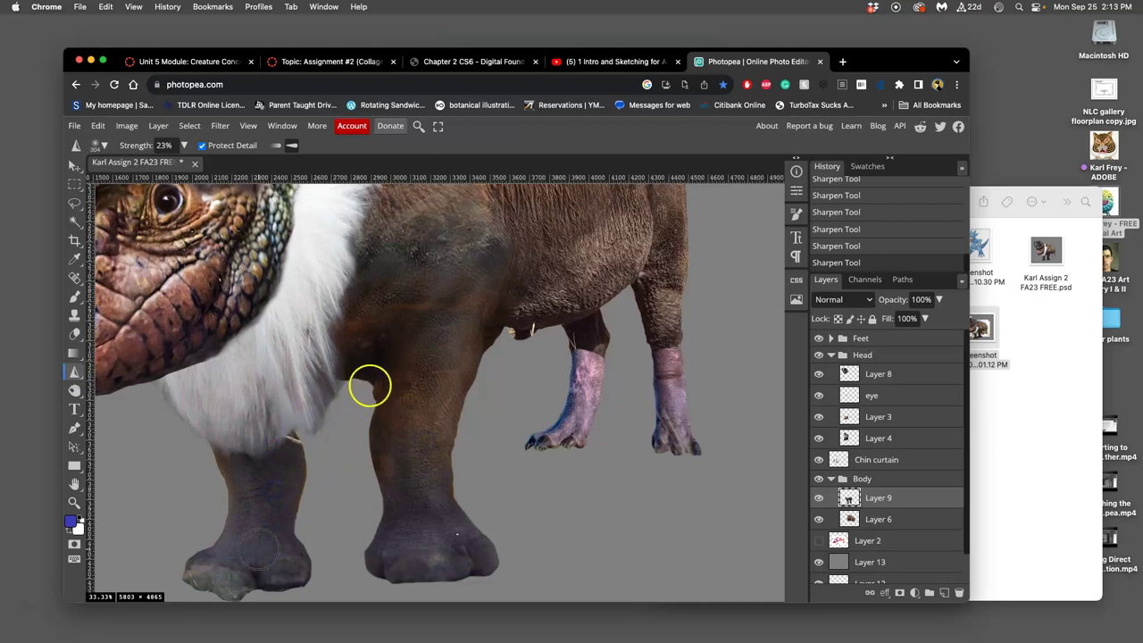
pyautogui.moveTo(294, 473)
pyautogui.mouseDown()
pyautogui.moveTo(268, 473)
pyautogui.moveTo(269, 525)
pyautogui.mouseUp()
pyautogui.click(247, 568)
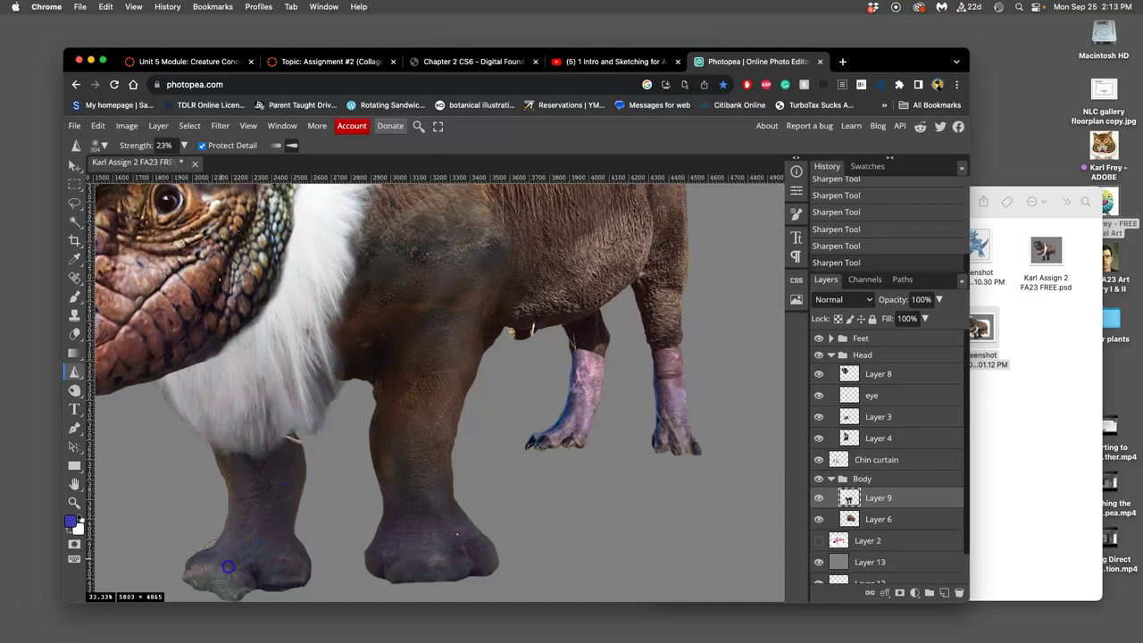
pyautogui.moveTo(228, 566); pyautogui.dragTo(275, 526)
pyautogui.press('super+1')
pyautogui.scroll(-10, 273, 523)
pyautogui.scroll(-10, 434, 312)
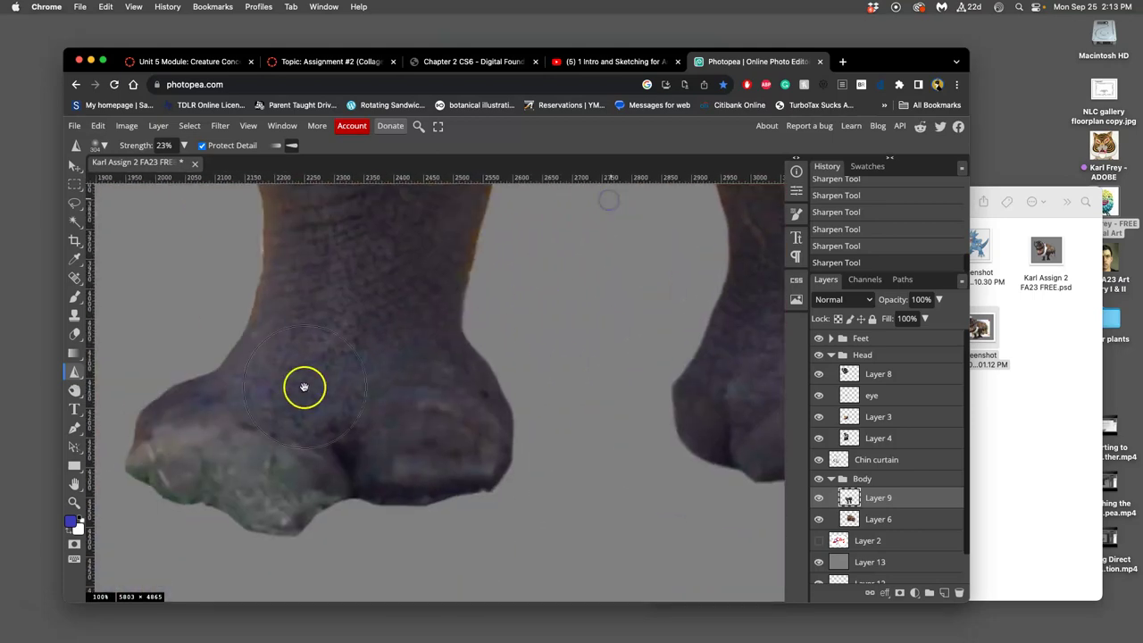
# Pan the view along the creature's legs to review the feet.
pyautogui.moveTo(625, 318); pyautogui.dragTo(448, 375)
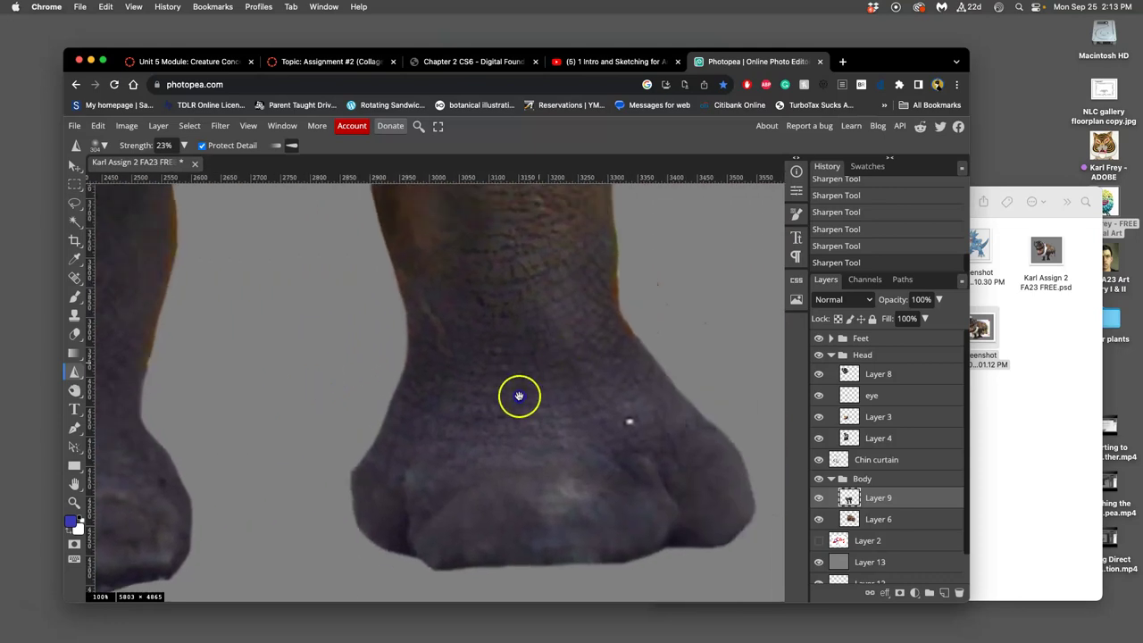
pyautogui.moveTo(497, 446); pyautogui.dragTo(468, 523)
pyautogui.moveTo(545, 249); pyautogui.dragTo(470, 414)
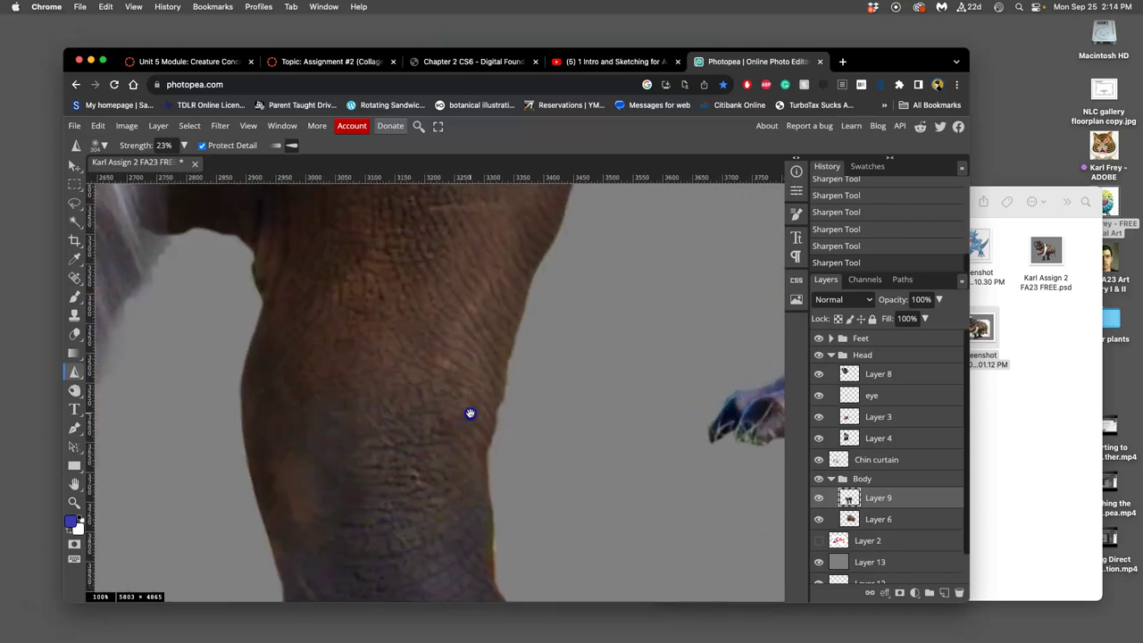
pyautogui.scroll(-2, 543, 329)
pyautogui.scroll(-2, 589, 342)
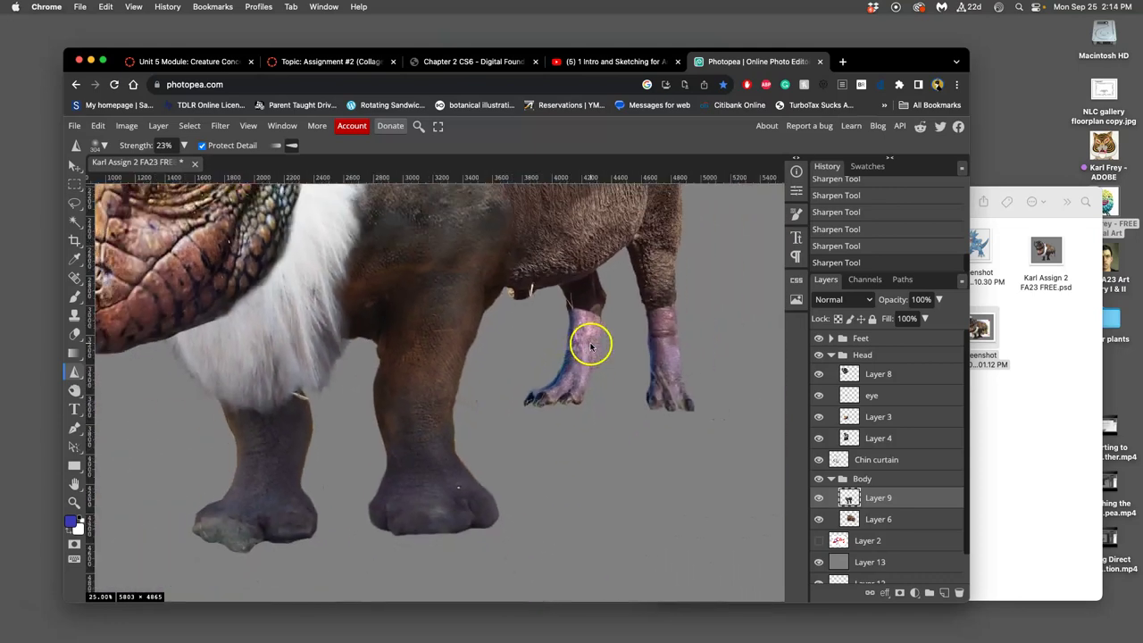
pyautogui.scroll(-1, 592, 348)
pyautogui.scroll(-1, 592, 349)
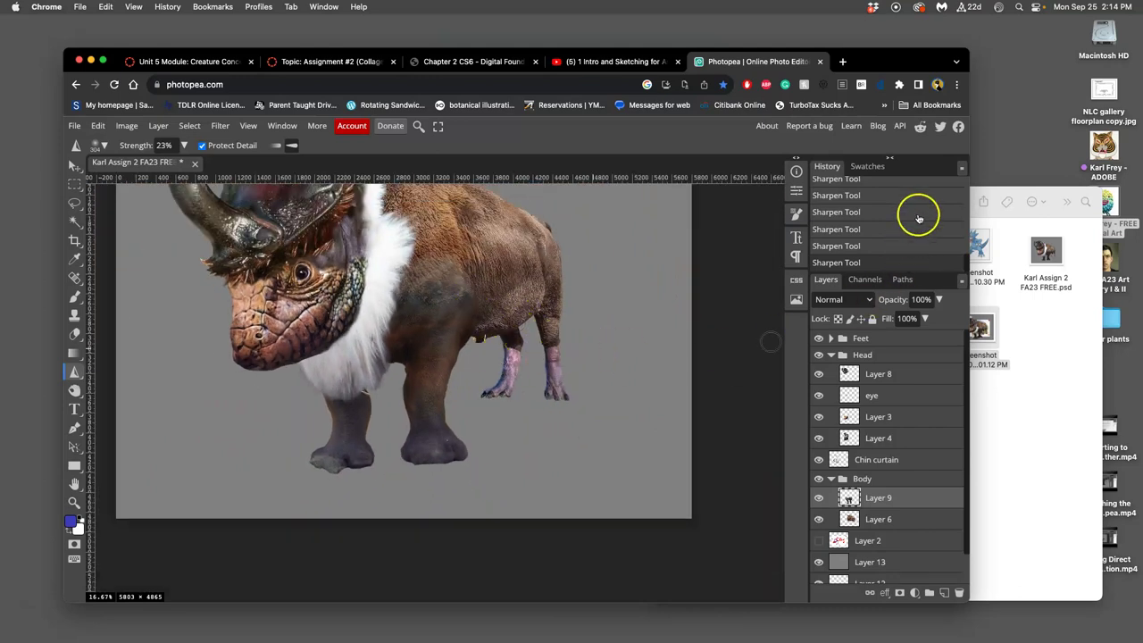
pyautogui.moveTo(967, 258); pyautogui.dragTo(968, 193)
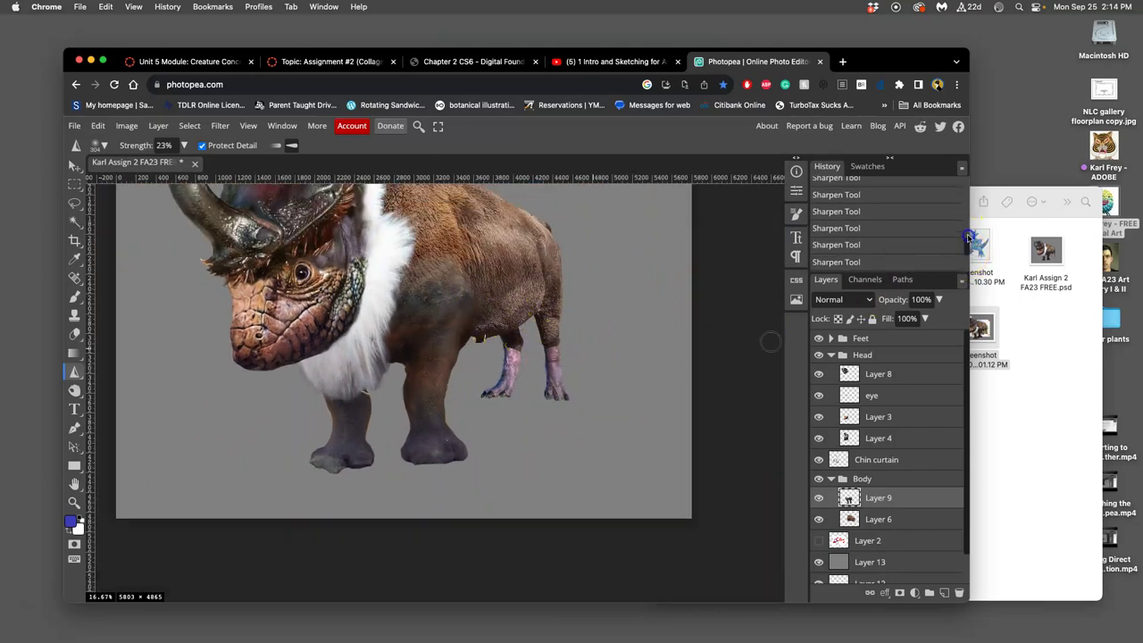
# Compare History states before and after the later sharpening, then select the Eraser Tool.
pyautogui.click(906, 185)
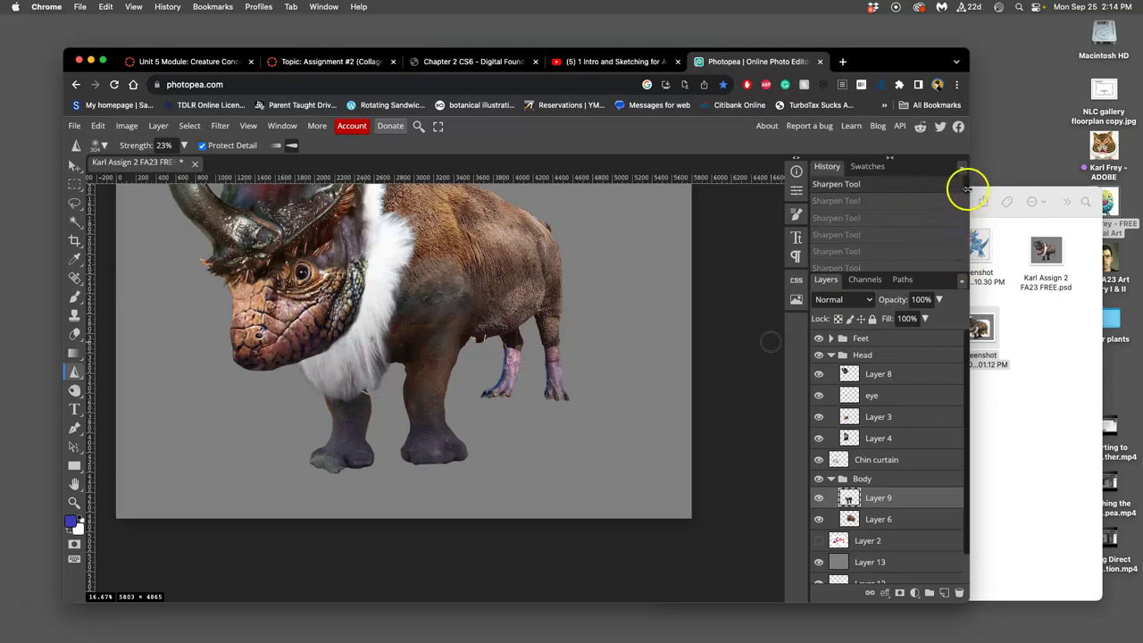
pyautogui.click(905, 250)
pyautogui.click(485, 415)
pyautogui.moveTo(485, 415); pyautogui.dragTo(435, 265)
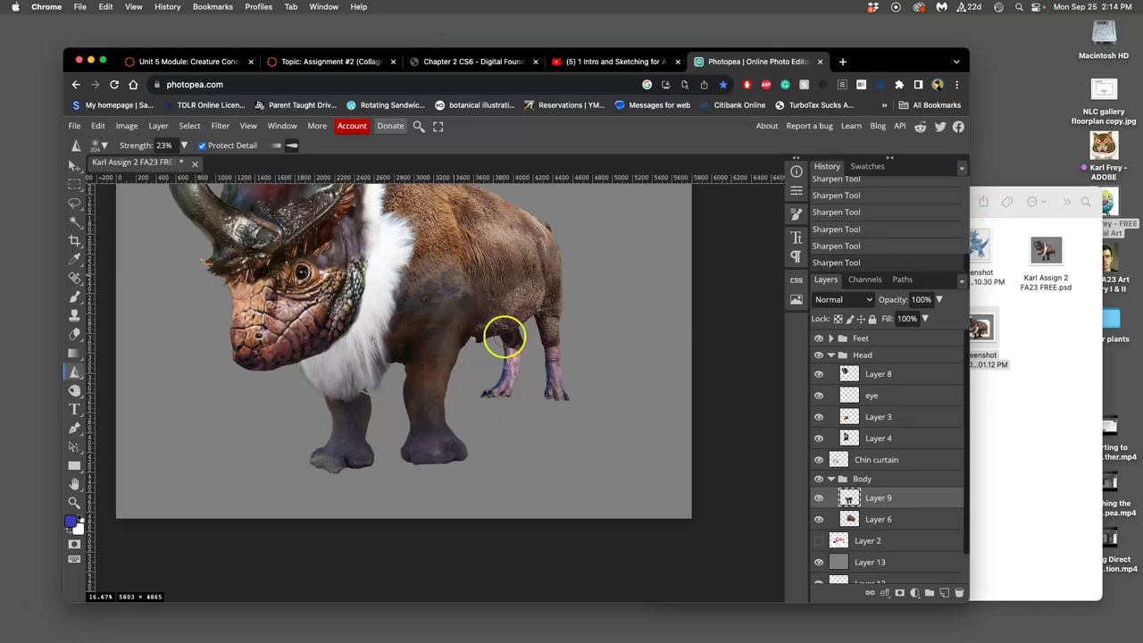
pyautogui.scroll(4, 498, 357)
pyautogui.click(76, 337)
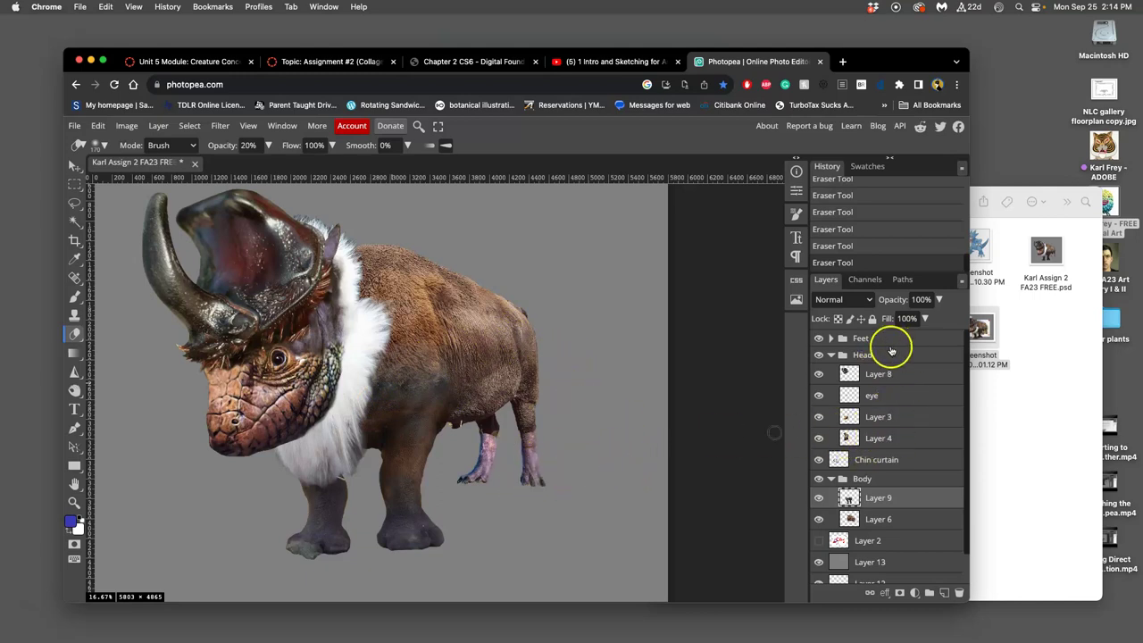
# Merge Layer 10 and Layer 11 inside the Feet group.
pyautogui.click(830, 339)
pyautogui.click(865, 359)
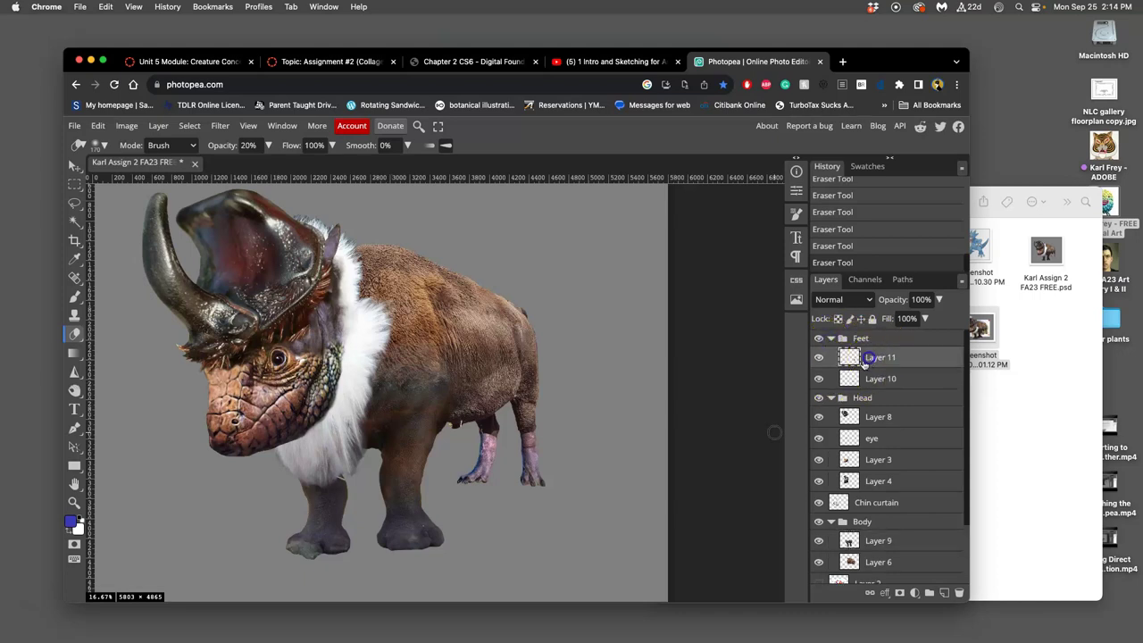
pyautogui.click(871, 382)
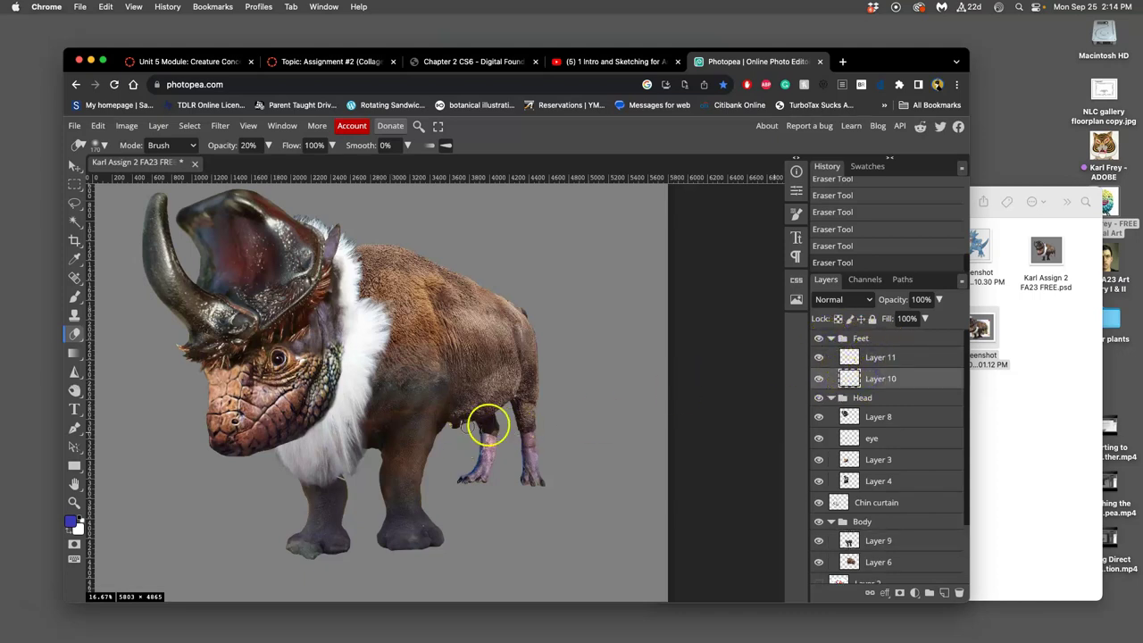
pyautogui.keyDown('shift'); pyautogui.click(880, 358); pyautogui.keyUp('shift')
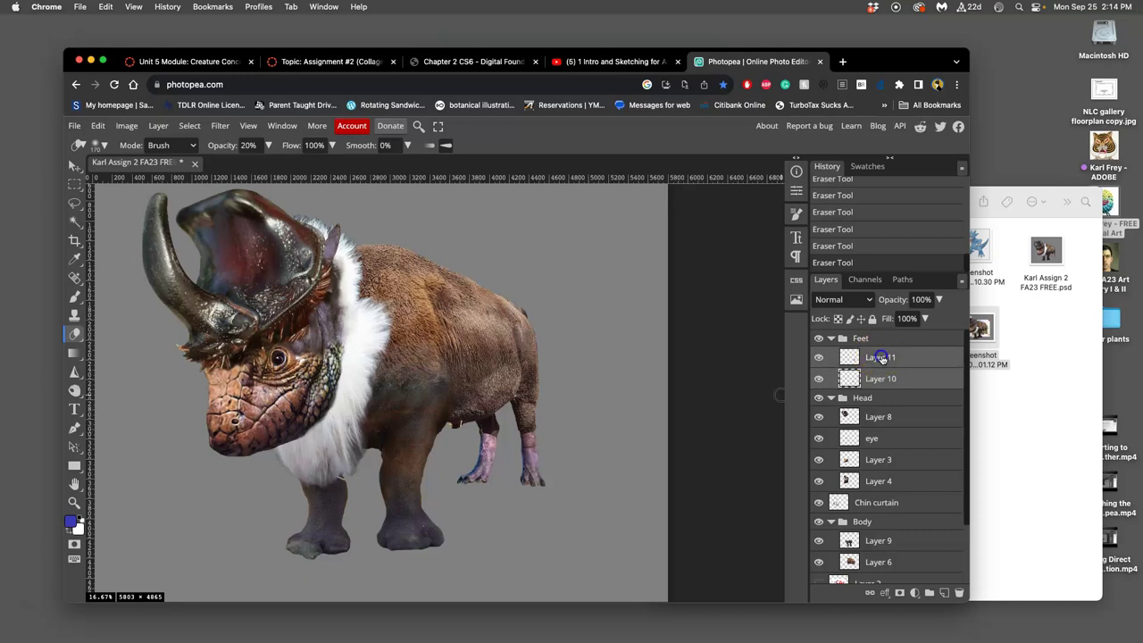
pyautogui.rightClick(877, 358)
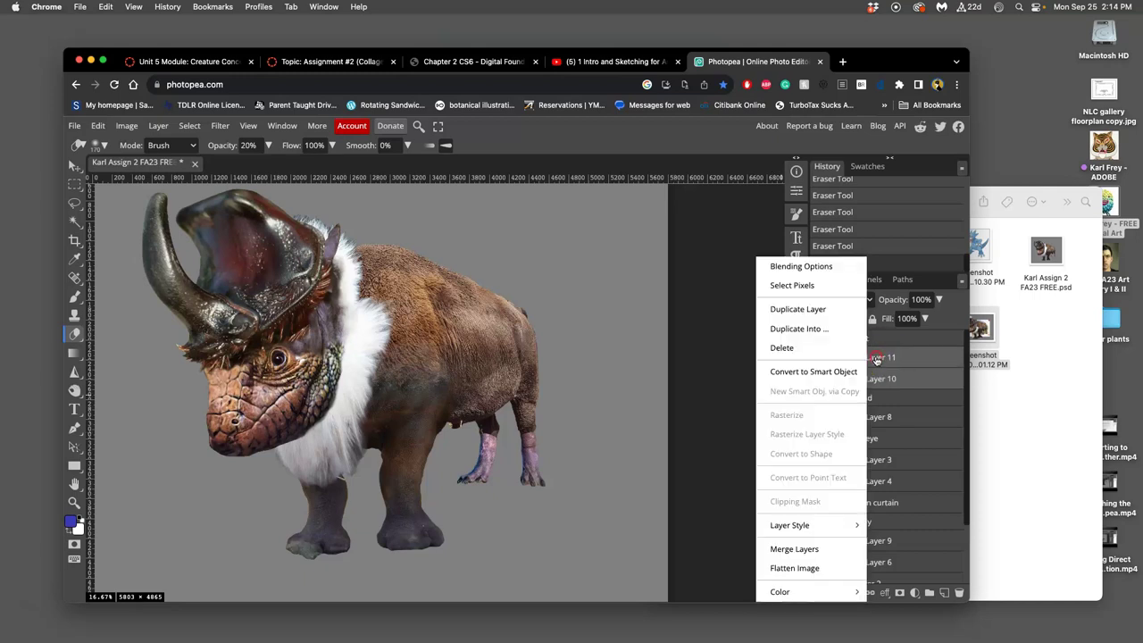
pyautogui.click(803, 548)
# Merge the Feet group into a single layer and toggle its visibility to check.
pyautogui.rightClick(862, 339)
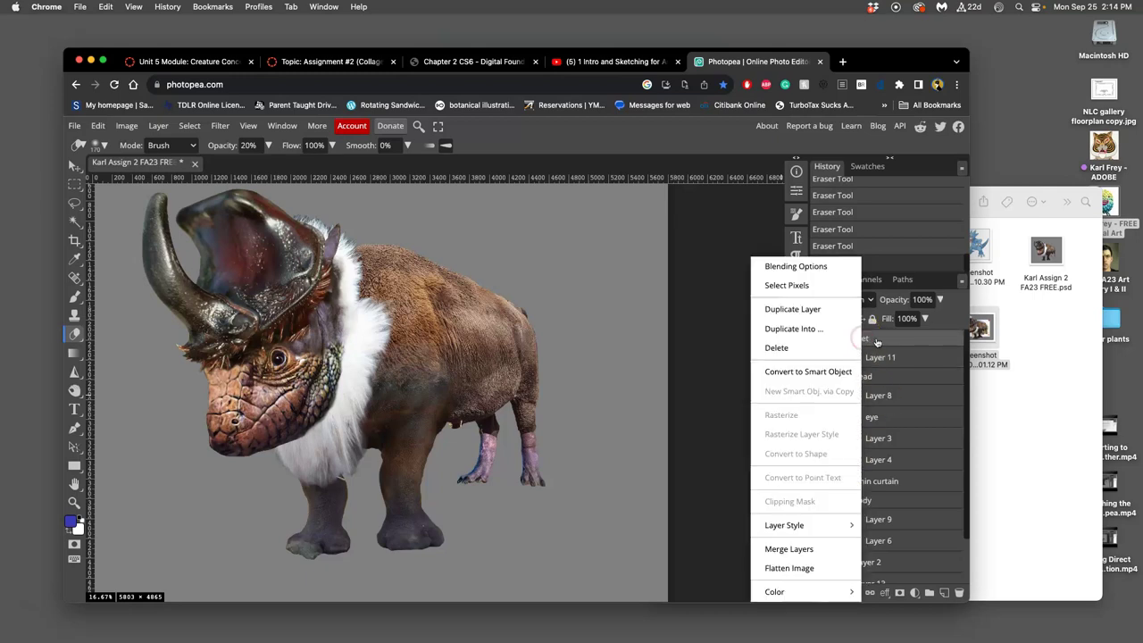
pyautogui.click(873, 340)
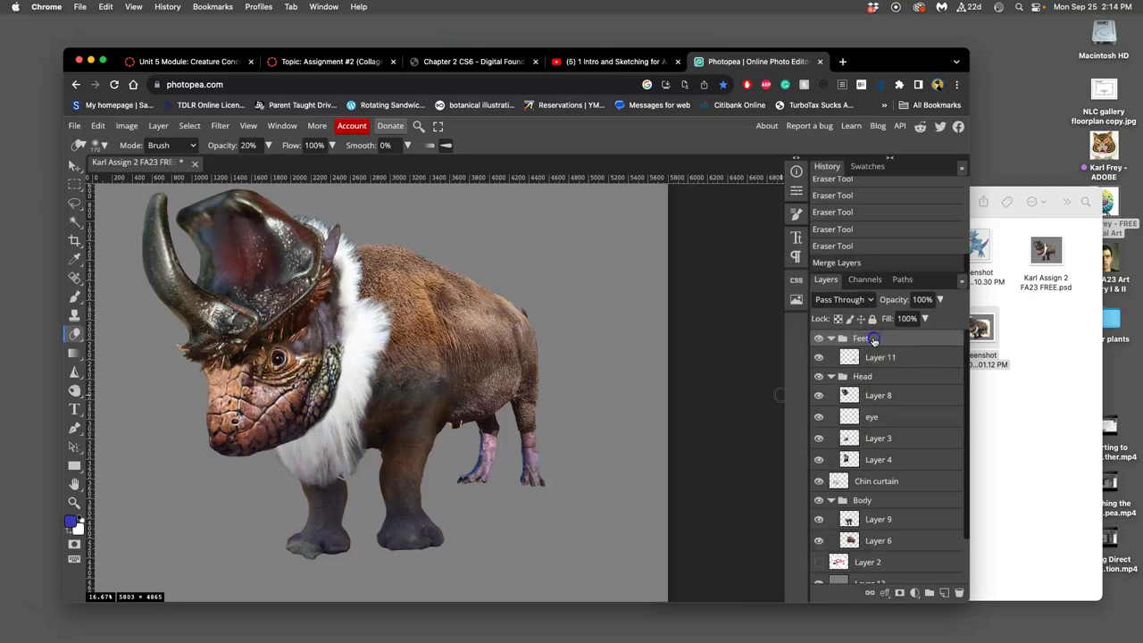
pyautogui.rightClick(860, 341)
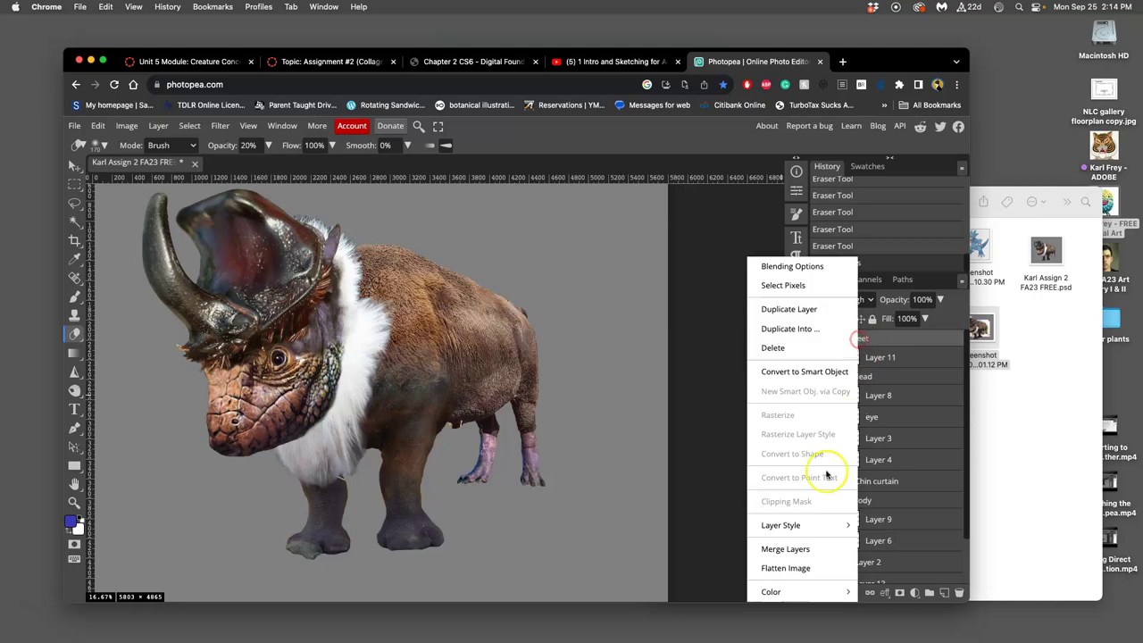
pyautogui.click(804, 548)
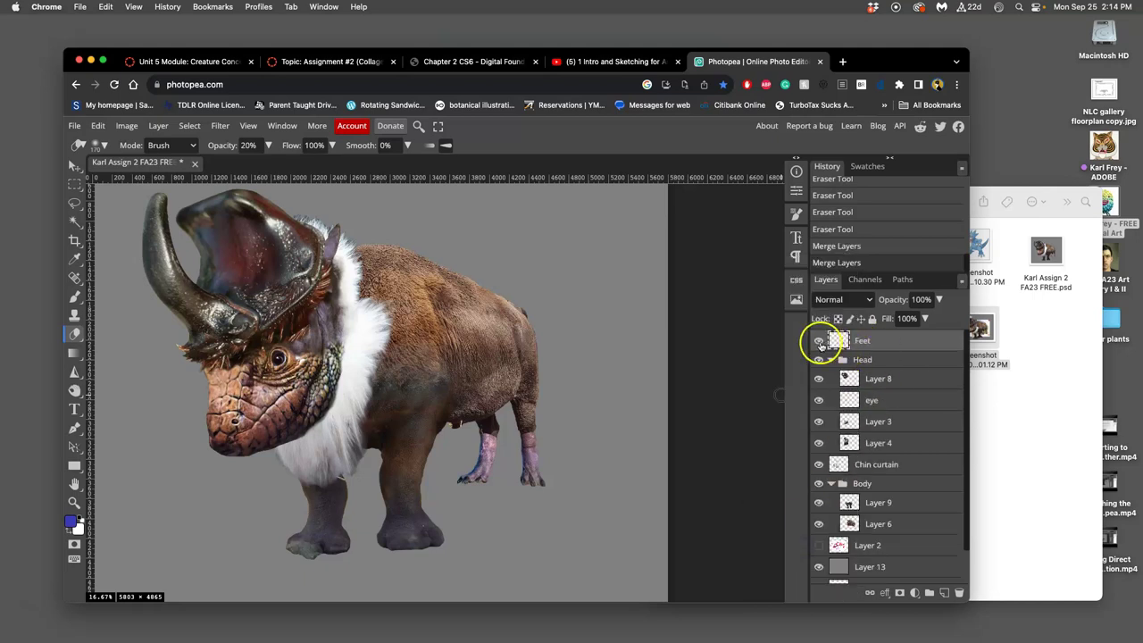
pyautogui.click(819, 340)
pyautogui.click(819, 340)
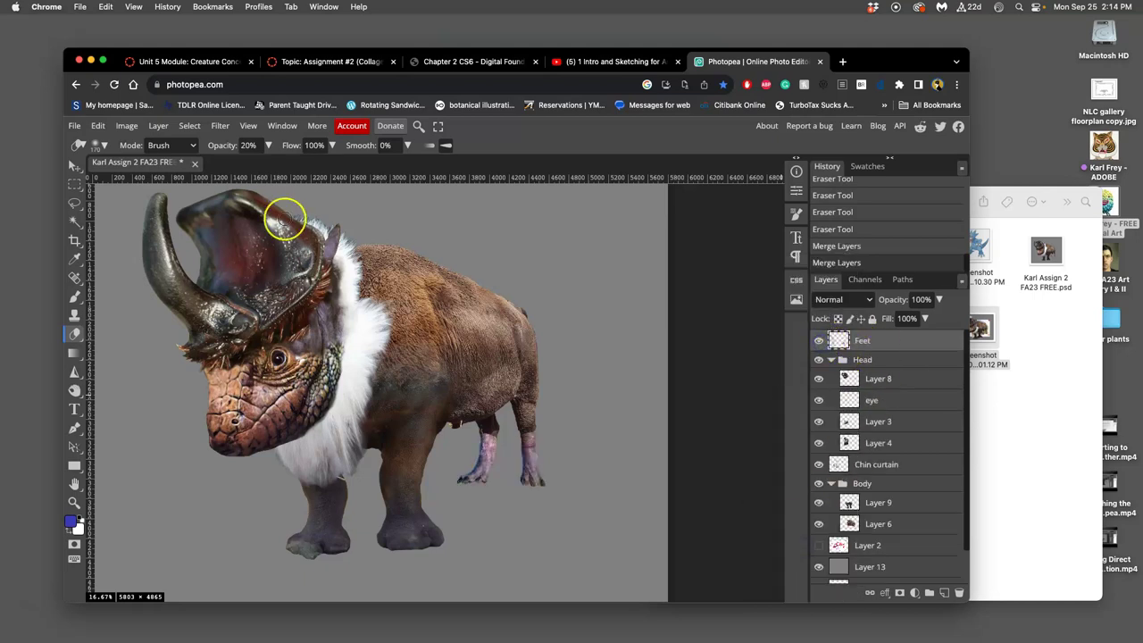
# Darken the feet's midtones with a Levels adjustment.
pyautogui.click(126, 125)
pyautogui.moveTo(149, 168)
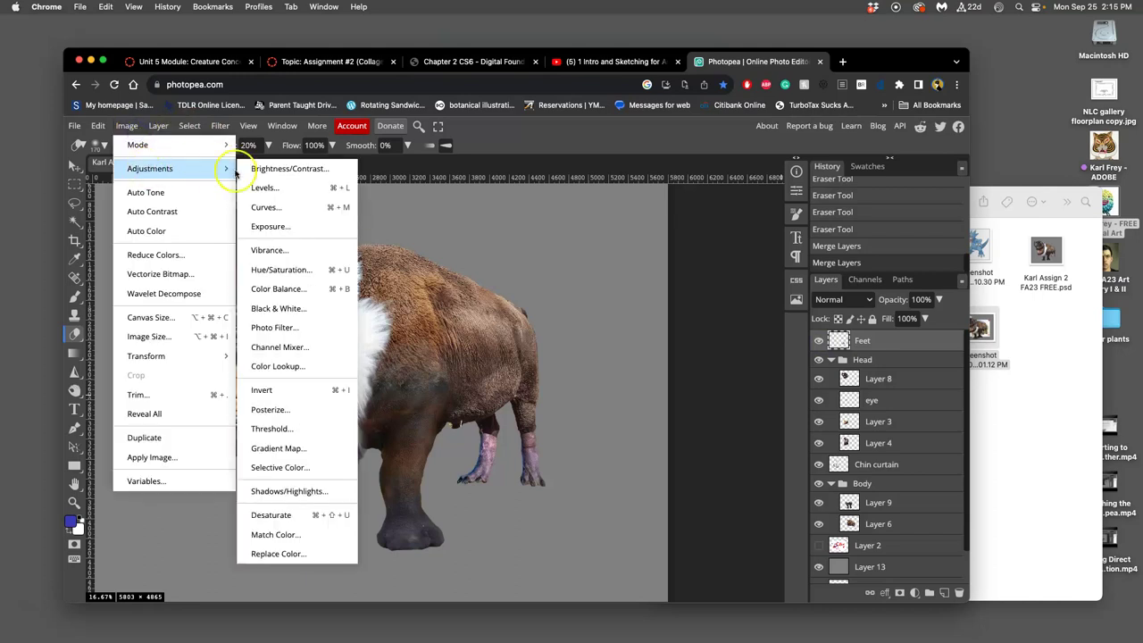
pyautogui.click(261, 186)
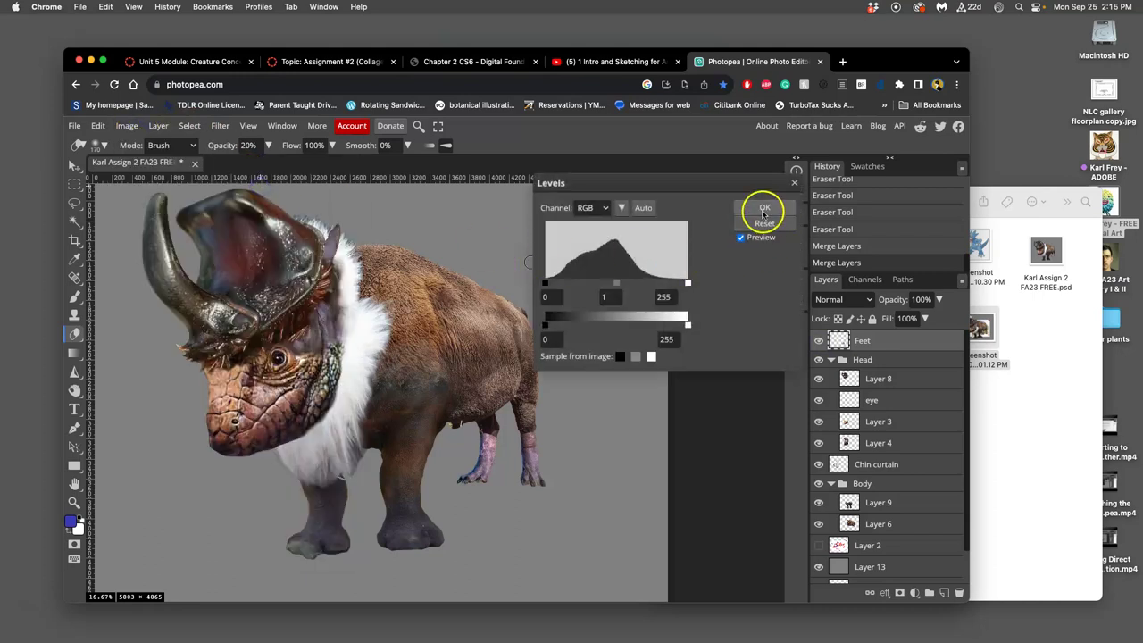
pyautogui.moveTo(618, 283); pyautogui.dragTo(626, 284)
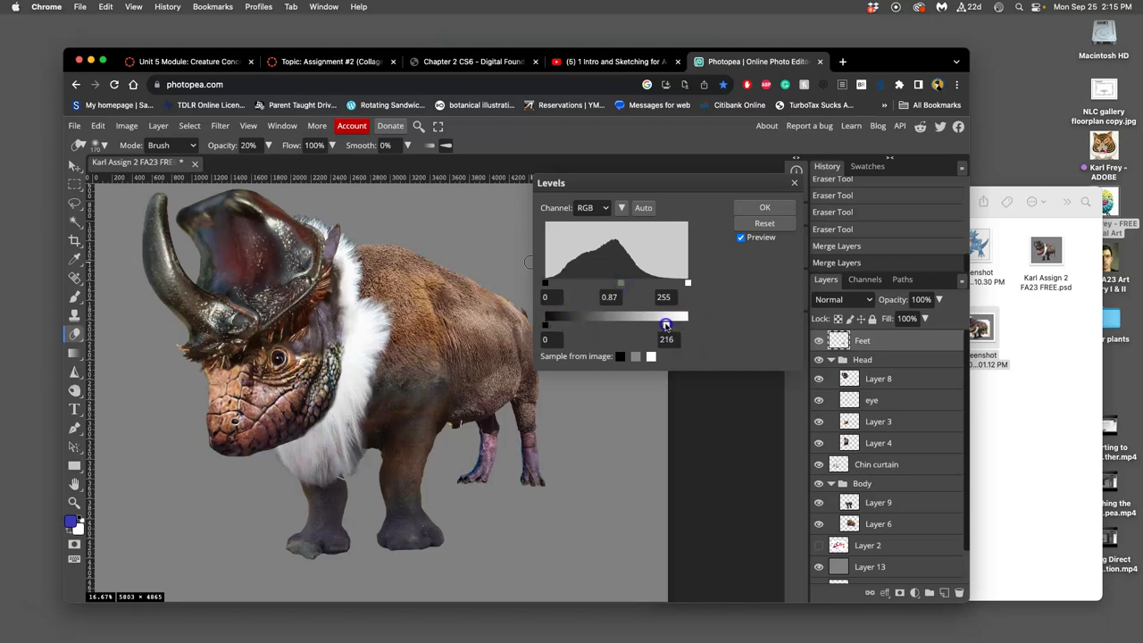
pyautogui.click(756, 207)
# In Color Balance, shift the feet's highlights slightly toward red and blue.
pyautogui.click(126, 124)
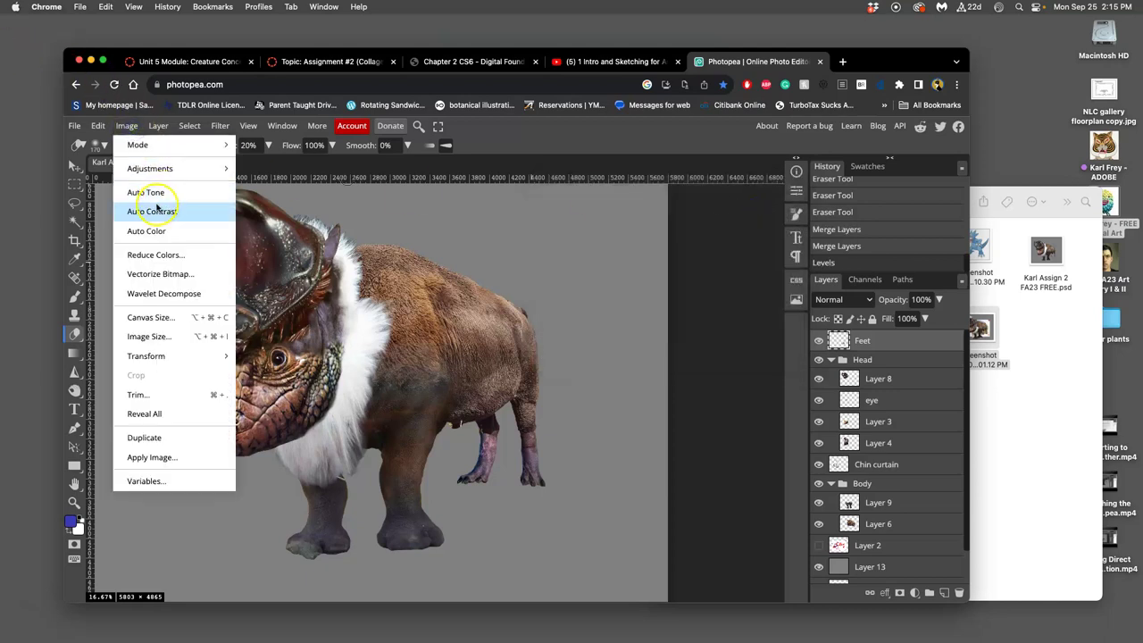
pyautogui.moveTo(150, 168)
pyautogui.click(288, 291)
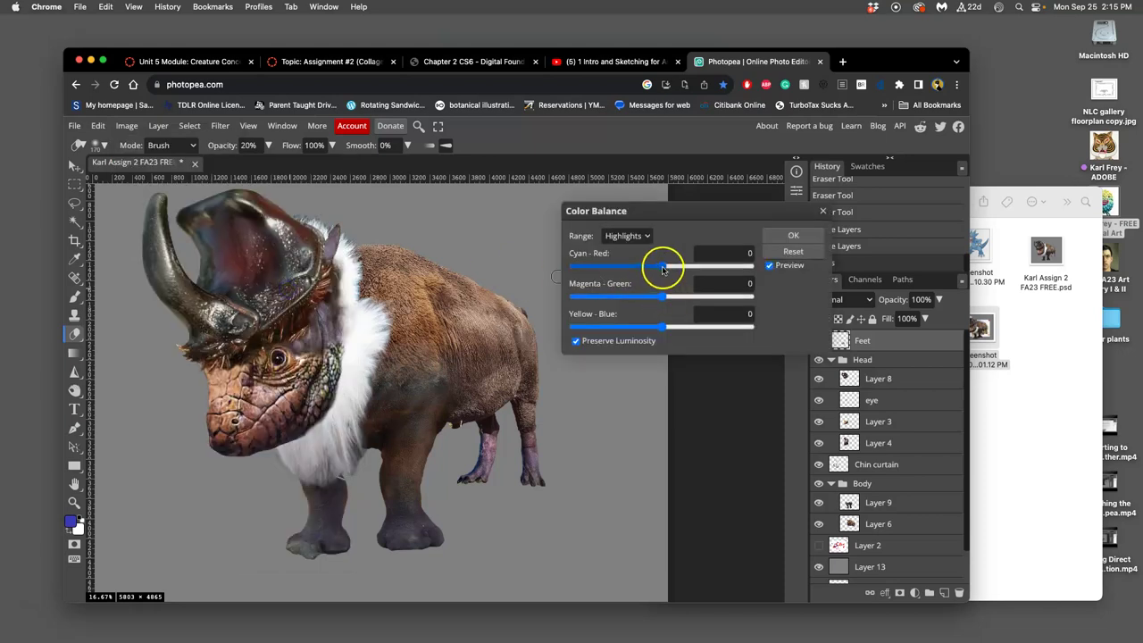
pyautogui.moveTo(663, 270); pyautogui.dragTo(655, 269)
pyautogui.moveTo(663, 327); pyautogui.dragTo(672, 300)
pyautogui.click(631, 235)
pyautogui.click(653, 264)
# Shift the midtones toward cyan and blue, fine-tune the highlights, and apply Color Balance.
pyautogui.click(662, 297)
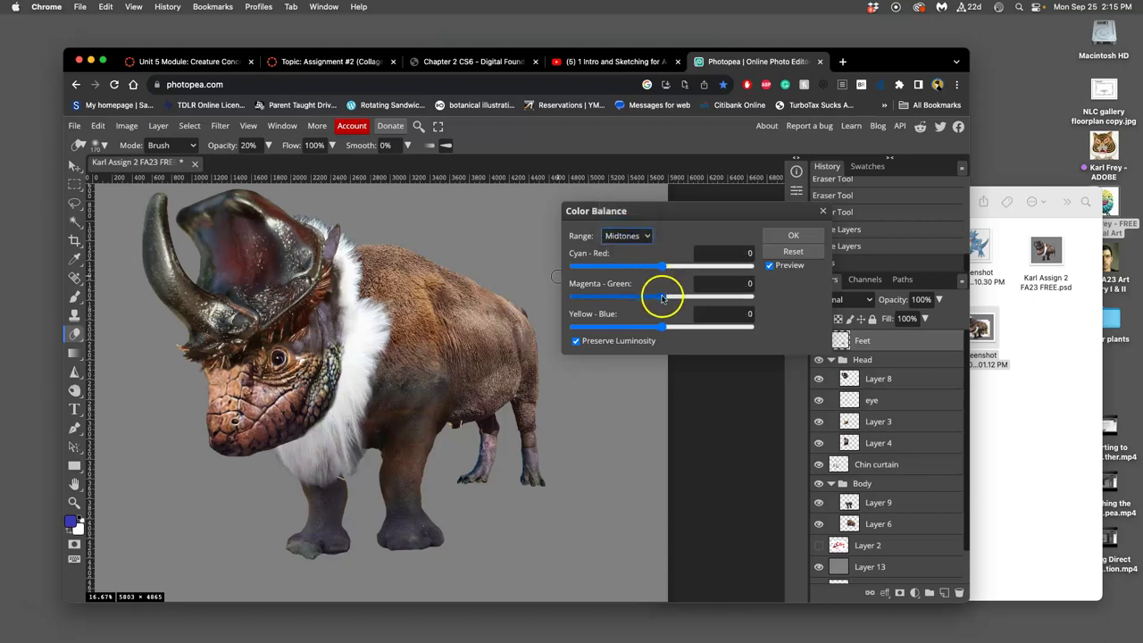
pyautogui.moveTo(664, 298); pyautogui.dragTo(654, 265)
pyautogui.click(666, 297)
pyautogui.moveTo(661, 327); pyautogui.dragTo(671, 328)
pyautogui.click(623, 236)
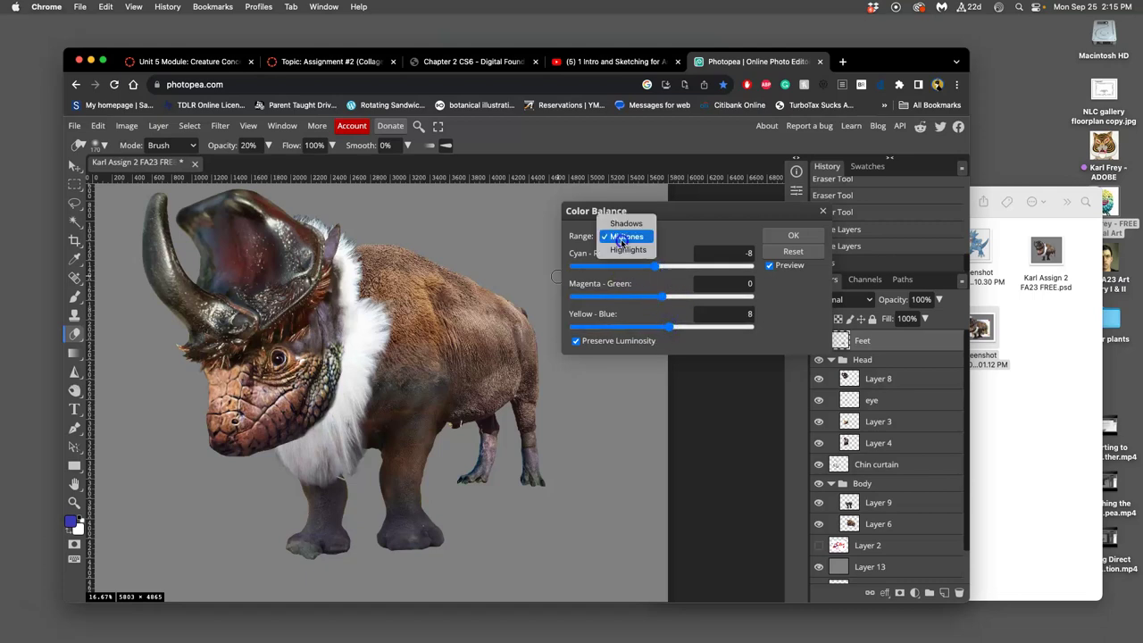
pyautogui.click(630, 247)
pyautogui.moveTo(653, 270); pyautogui.dragTo(659, 269)
pyautogui.click(659, 327)
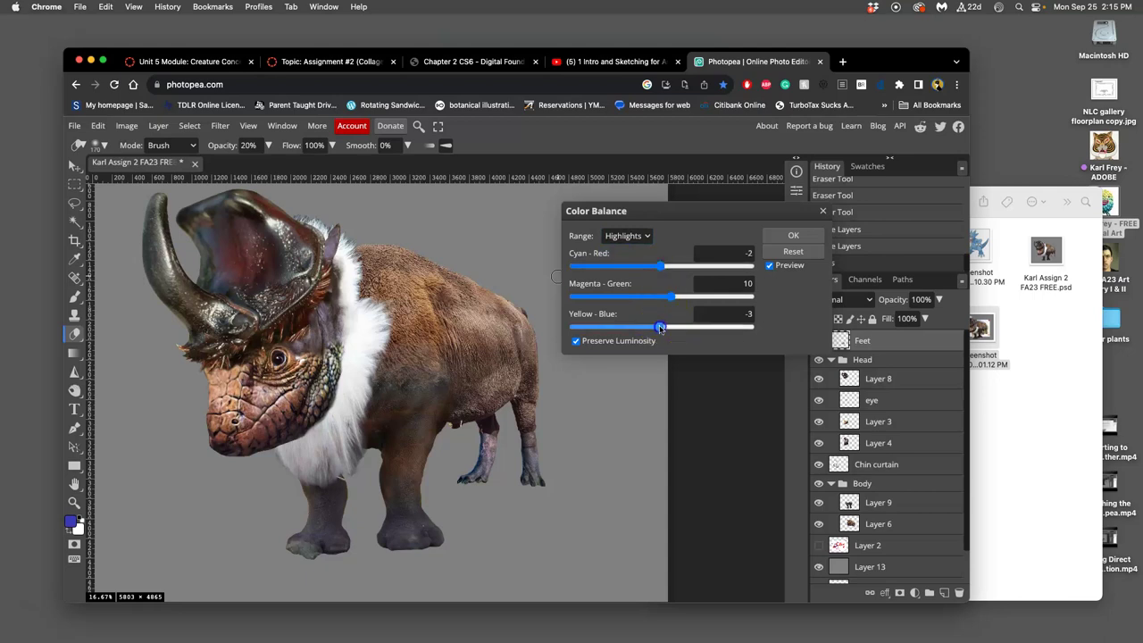
pyautogui.click(793, 234)
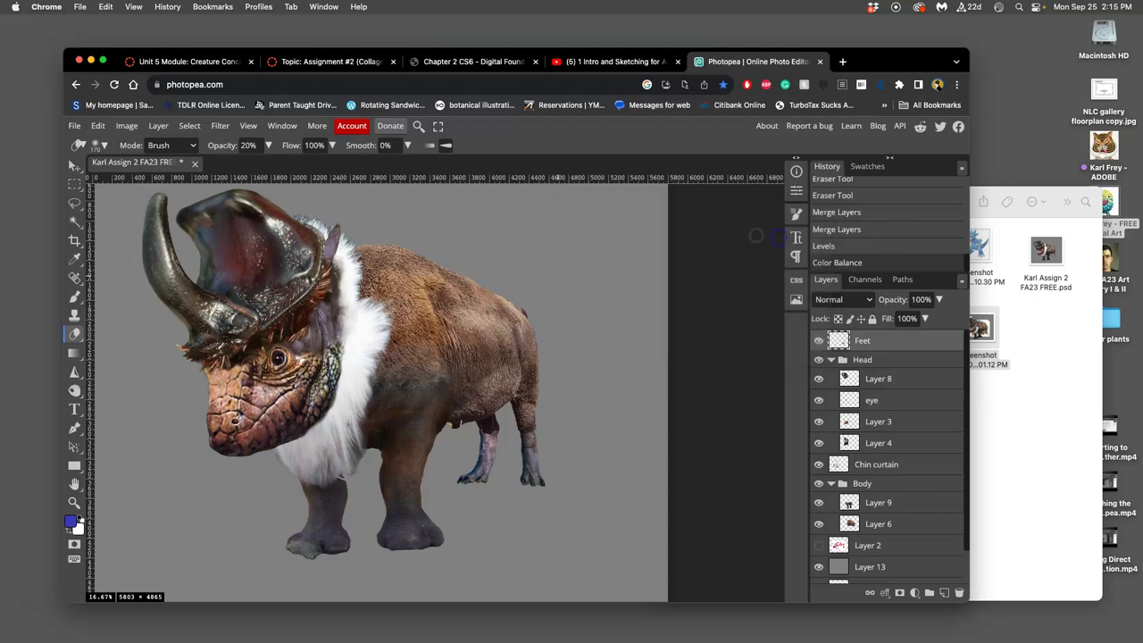
# Apply a slight Hue shift to the Feet layer with Hue/Saturation.
pyautogui.click(127, 125)
pyautogui.moveTo(149, 168)
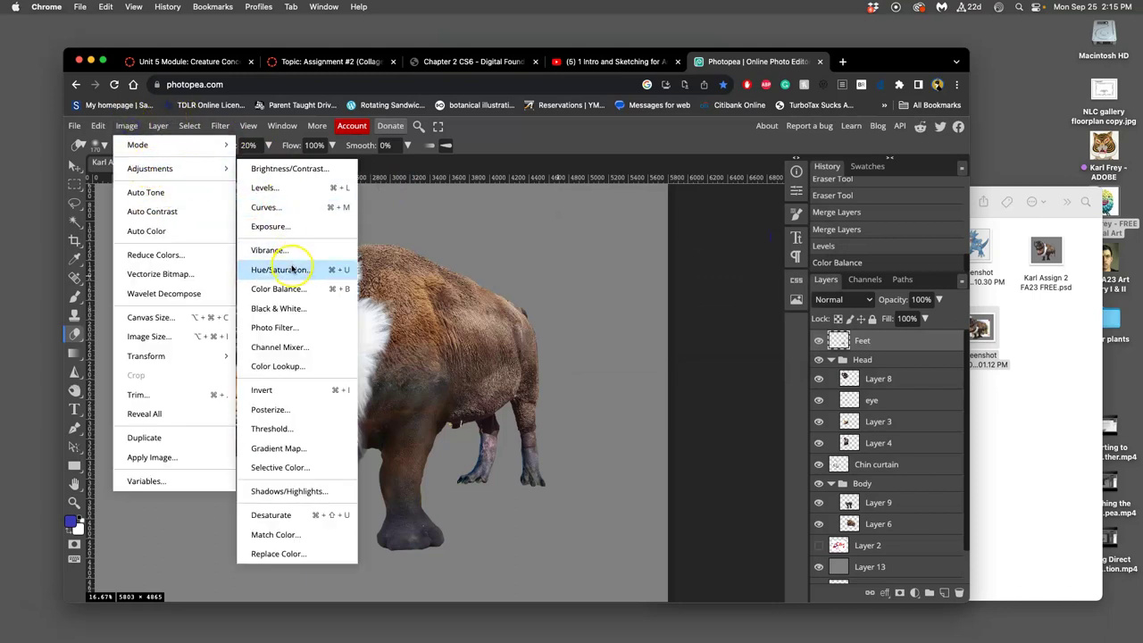
pyautogui.click(290, 269)
pyautogui.moveTo(664, 249); pyautogui.dragTo(657, 248)
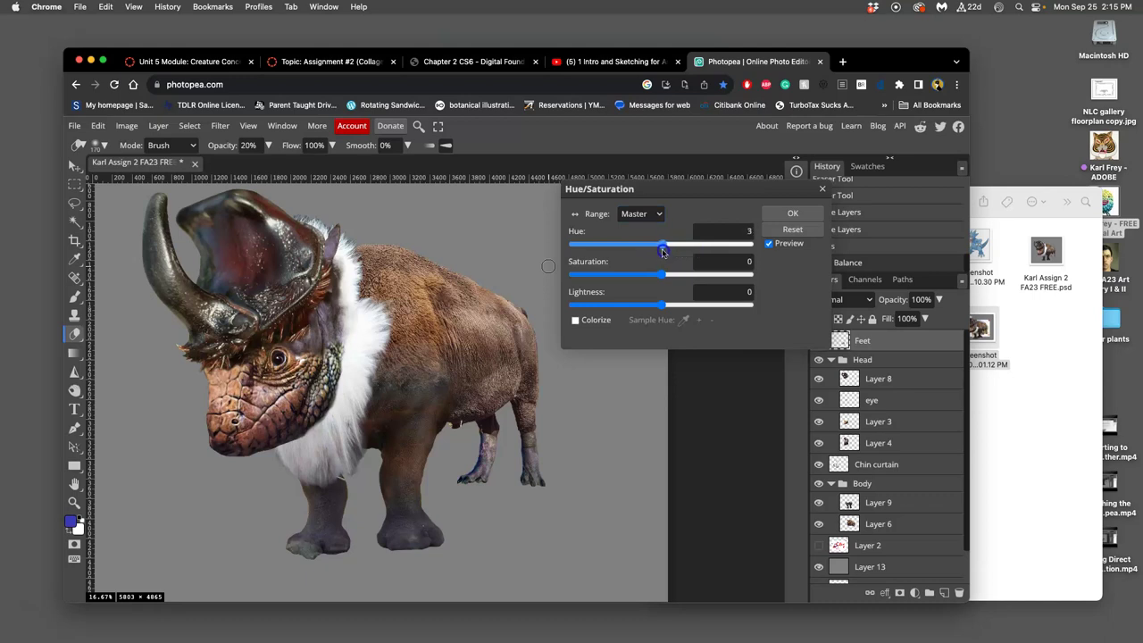
pyautogui.click(791, 213)
# Zoom in, set eraser opacity to full, and erase along the left back foot and leg.
pyautogui.press('super+equal')
pyautogui.press('super+equal')
pyautogui.moveTo(528, 398); pyautogui.dragTo(474, 266)
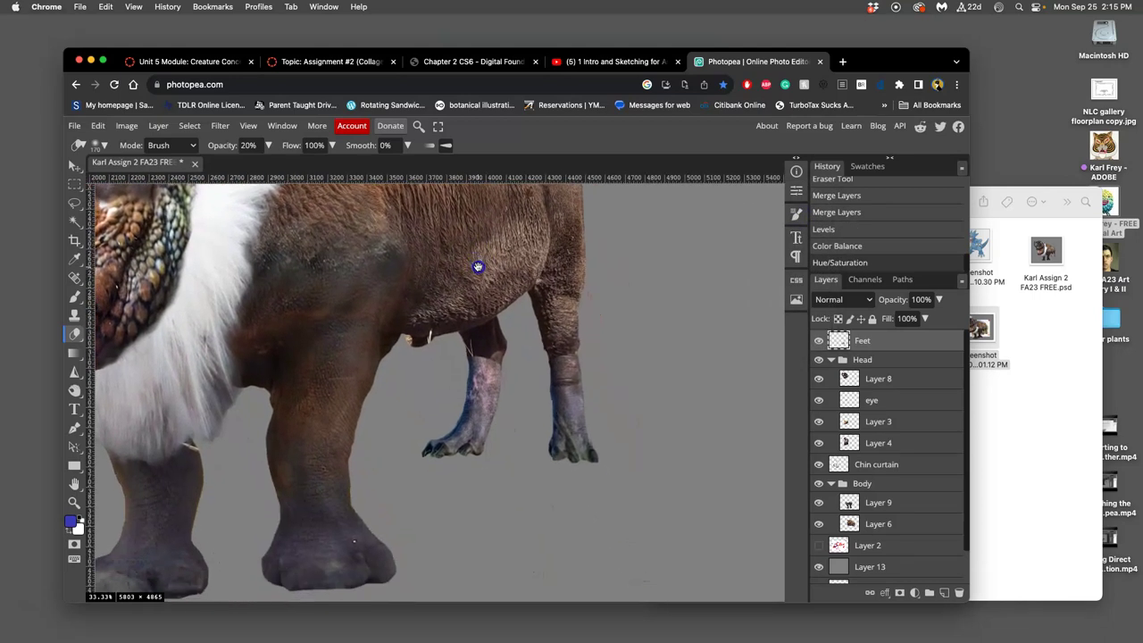
pyautogui.click(268, 146)
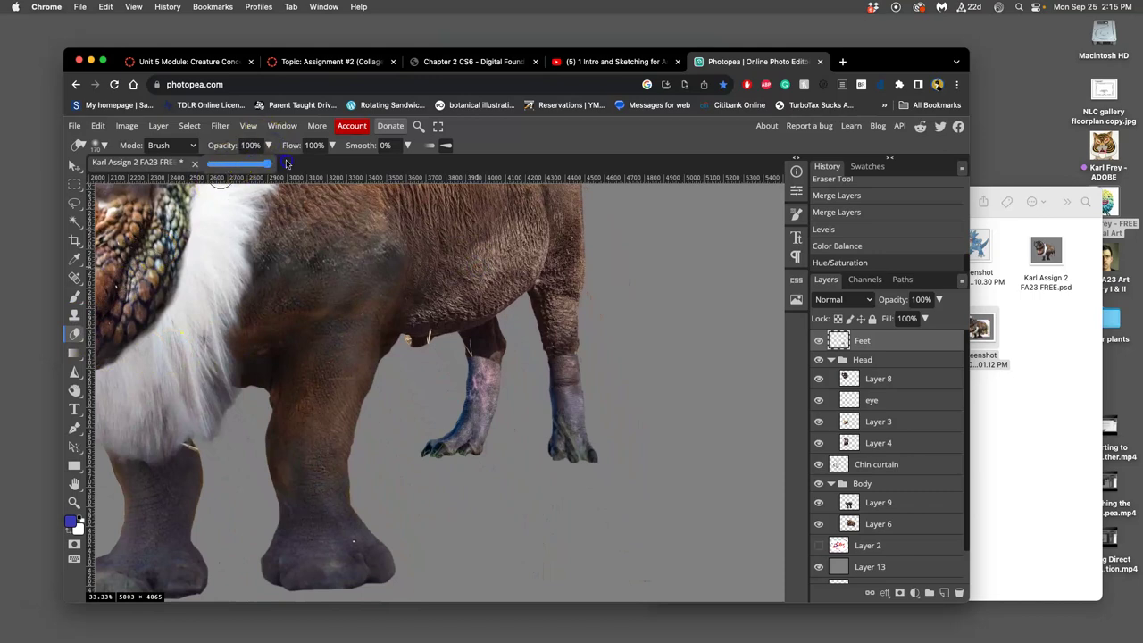
pyautogui.moveTo(439, 247)
pyautogui.mouseDown()
pyautogui.moveTo(501, 319)
pyautogui.moveTo(653, 235)
pyautogui.mouseUp()
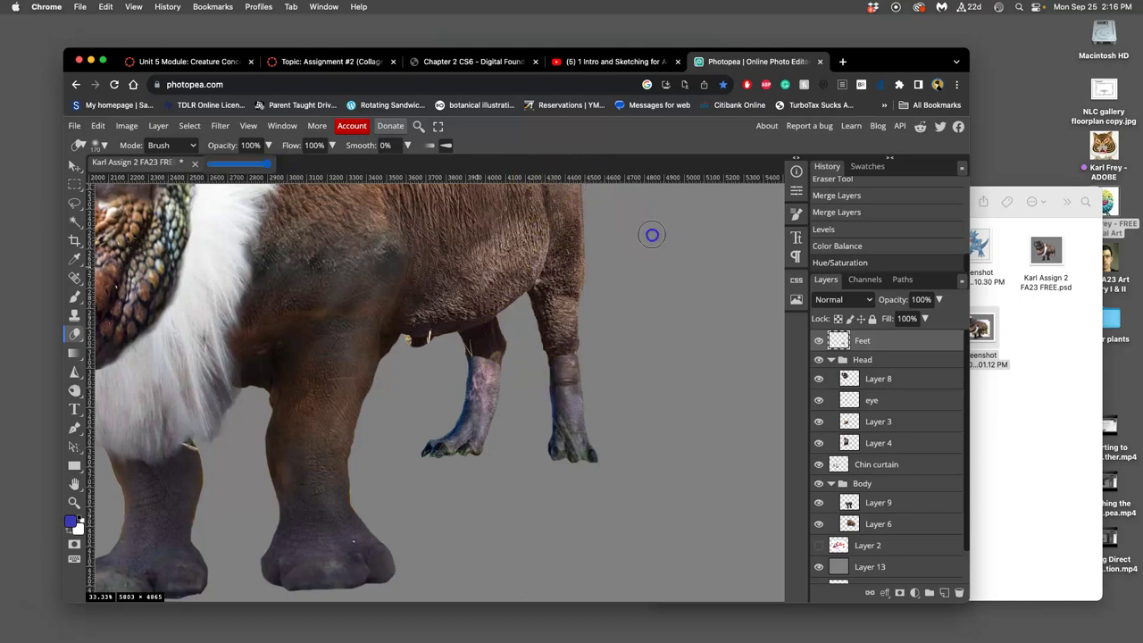
pyautogui.press('super+plus')
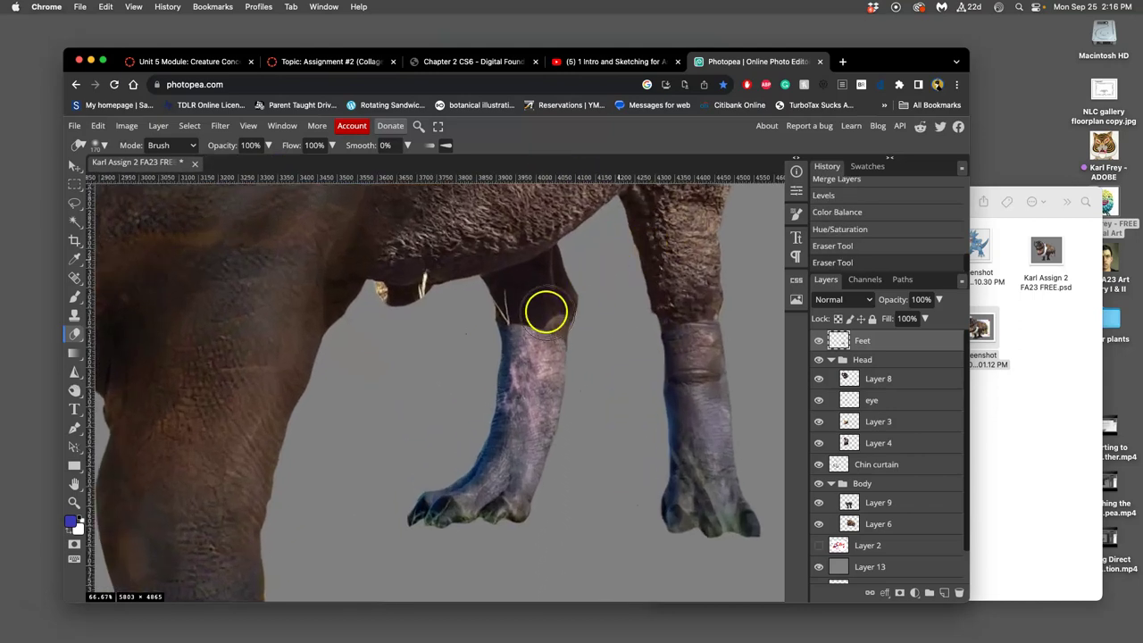
pyautogui.moveTo(545, 309)
pyautogui.mouseDown()
pyautogui.moveTo(514, 319)
pyautogui.moveTo(533, 319)
pyautogui.mouseUp()
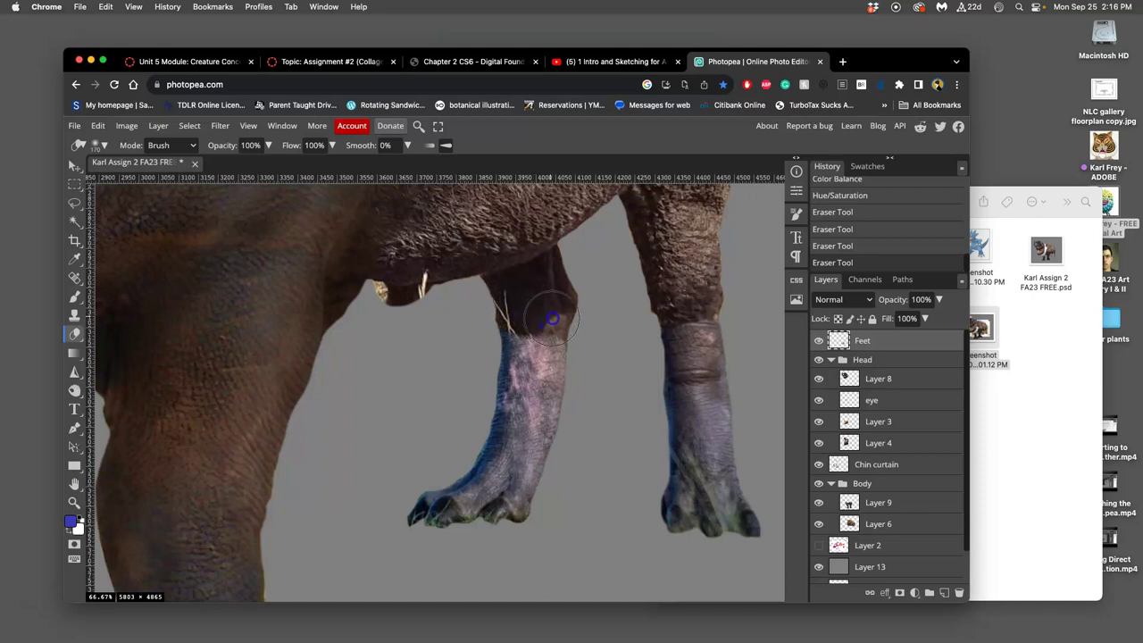
pyautogui.moveTo(674, 319); pyautogui.dragTo(676, 310)
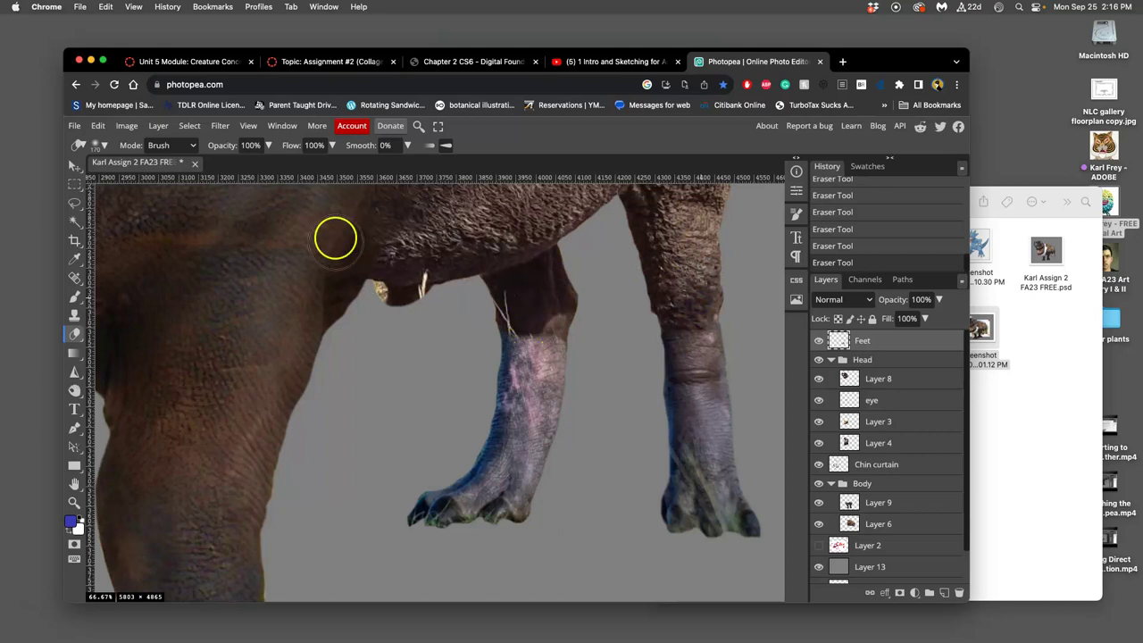
# Lower the eraser opacity and softly erase along both back legs.
pyautogui.moveTo(268, 145); pyautogui.dragTo(221, 164)
pyautogui.click(526, 334)
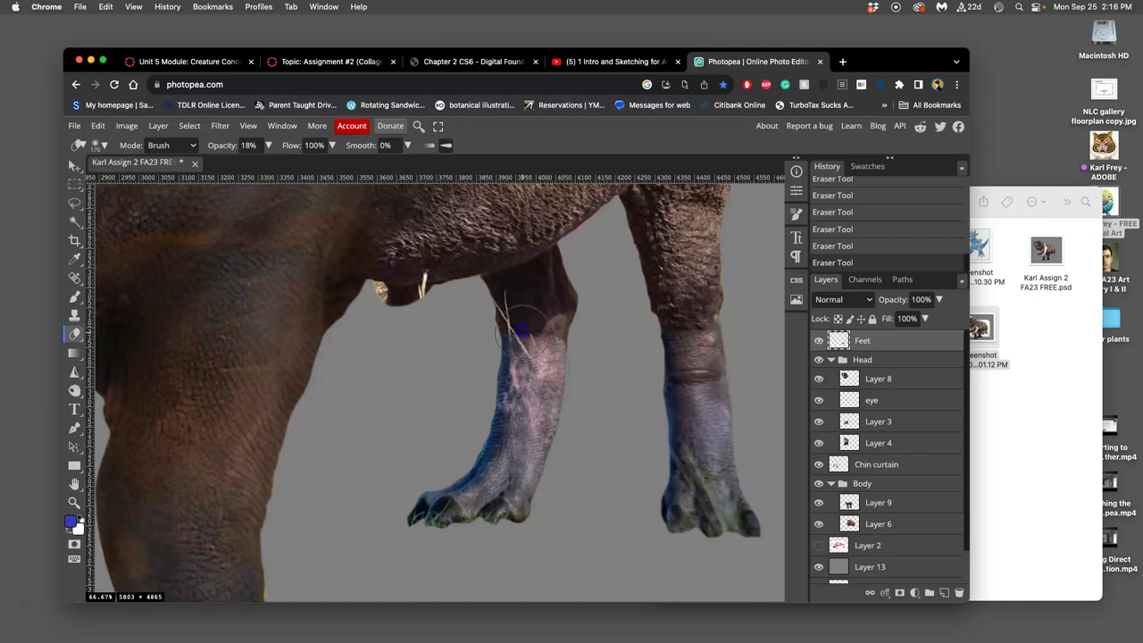
pyautogui.moveTo(713, 305)
pyautogui.mouseDown()
pyautogui.moveTo(682, 338)
pyautogui.moveTo(655, 318)
pyautogui.mouseUp()
pyautogui.moveTo(534, 291); pyautogui.dragTo(526, 348)
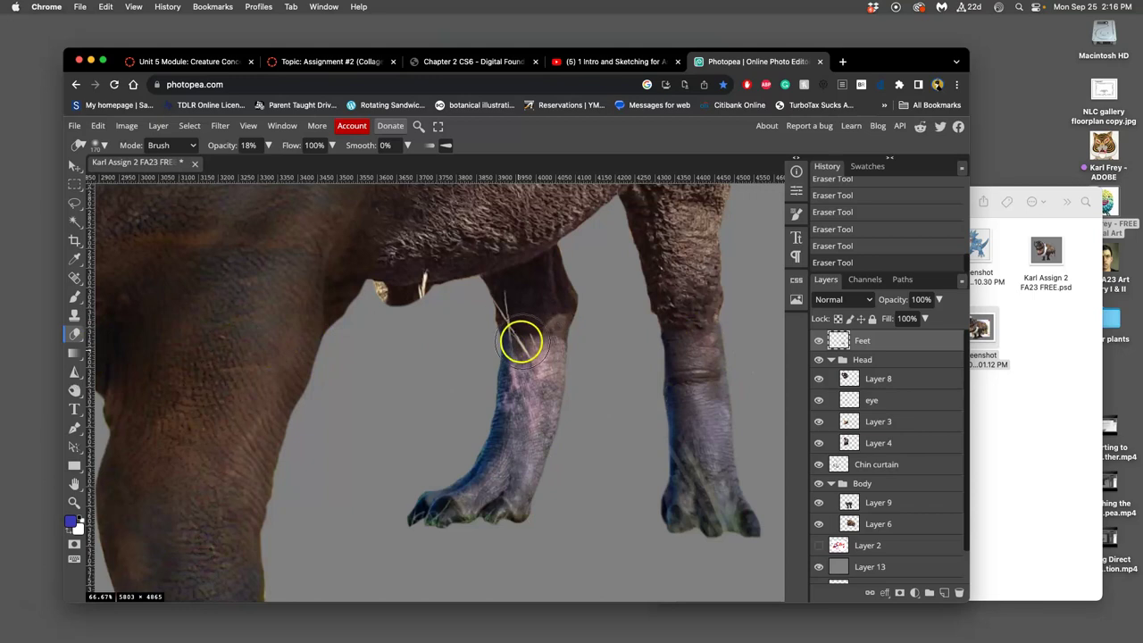
# Burn both back legs and the left back foot.
pyautogui.click(75, 390)
pyautogui.click(143, 410)
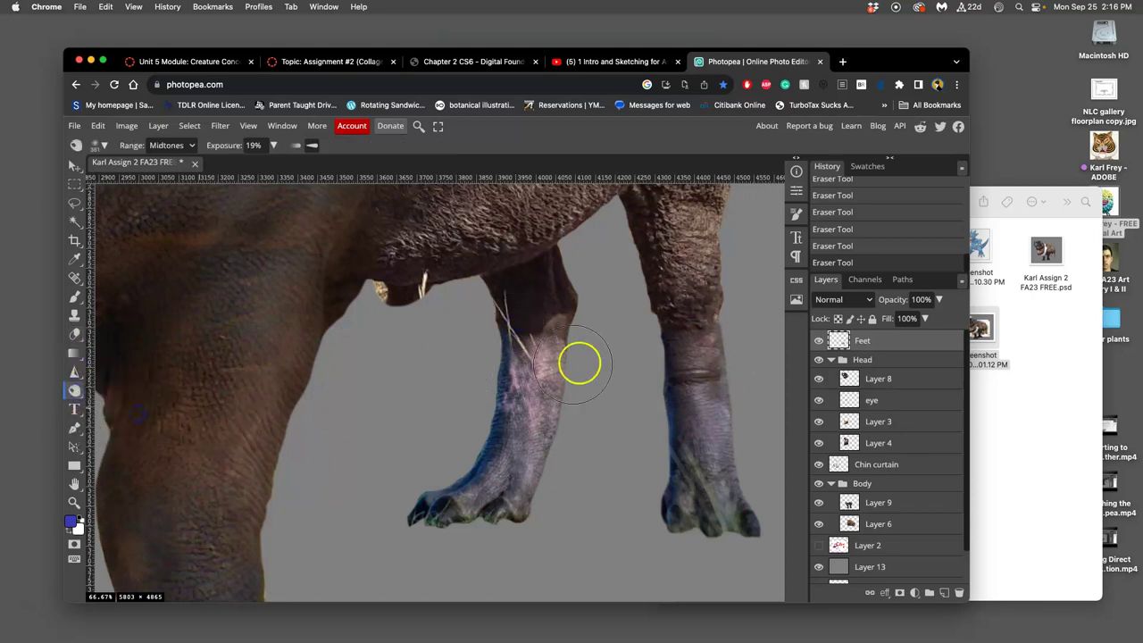
pyautogui.moveTo(561, 399)
pyautogui.mouseDown()
pyautogui.moveTo(578, 346)
pyautogui.moveTo(560, 359)
pyautogui.moveTo(566, 444)
pyautogui.mouseUp()
pyautogui.moveTo(732, 327); pyautogui.dragTo(753, 485)
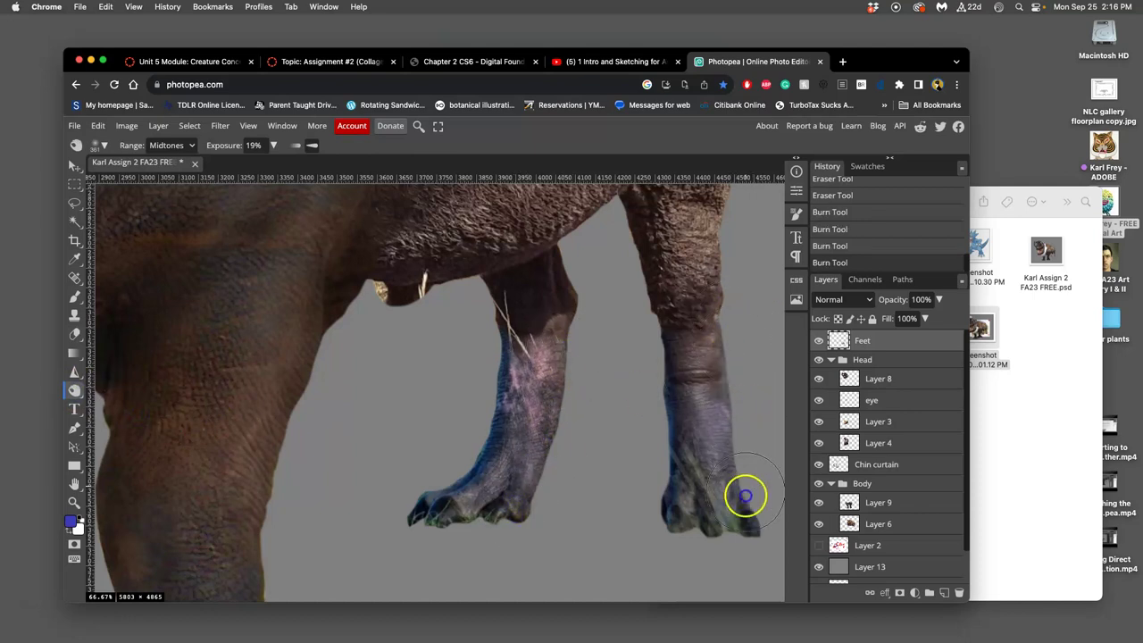
pyautogui.moveTo(485, 480)
pyautogui.mouseDown()
pyautogui.moveTo(460, 524)
pyautogui.moveTo(524, 510)
pyautogui.mouseUp()
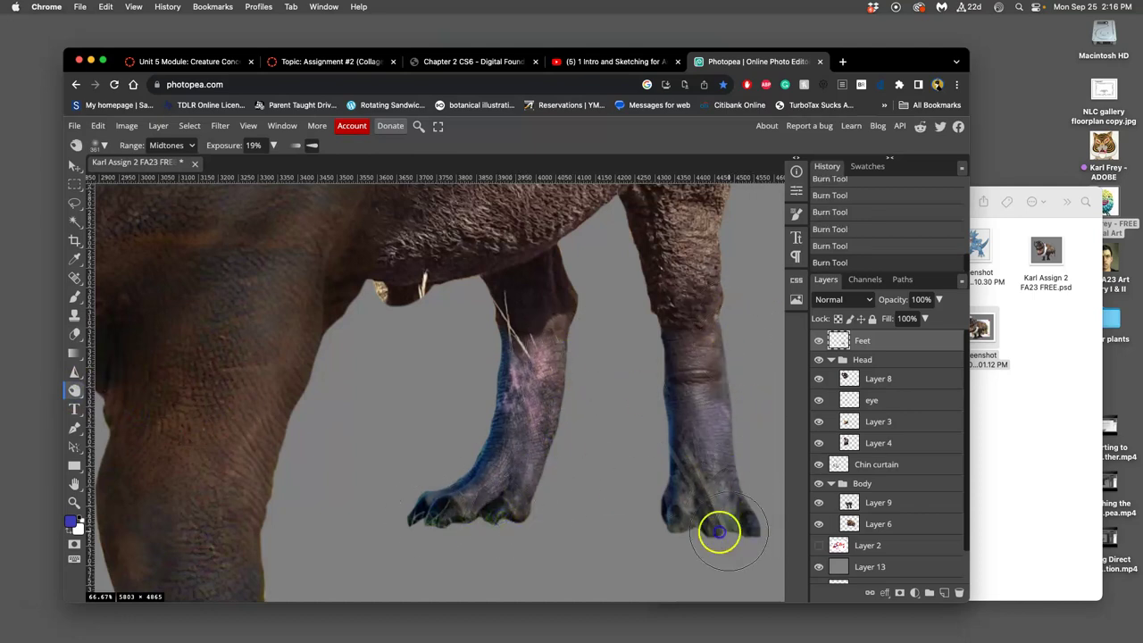
pyautogui.moveTo(528, 316); pyautogui.dragTo(504, 420)
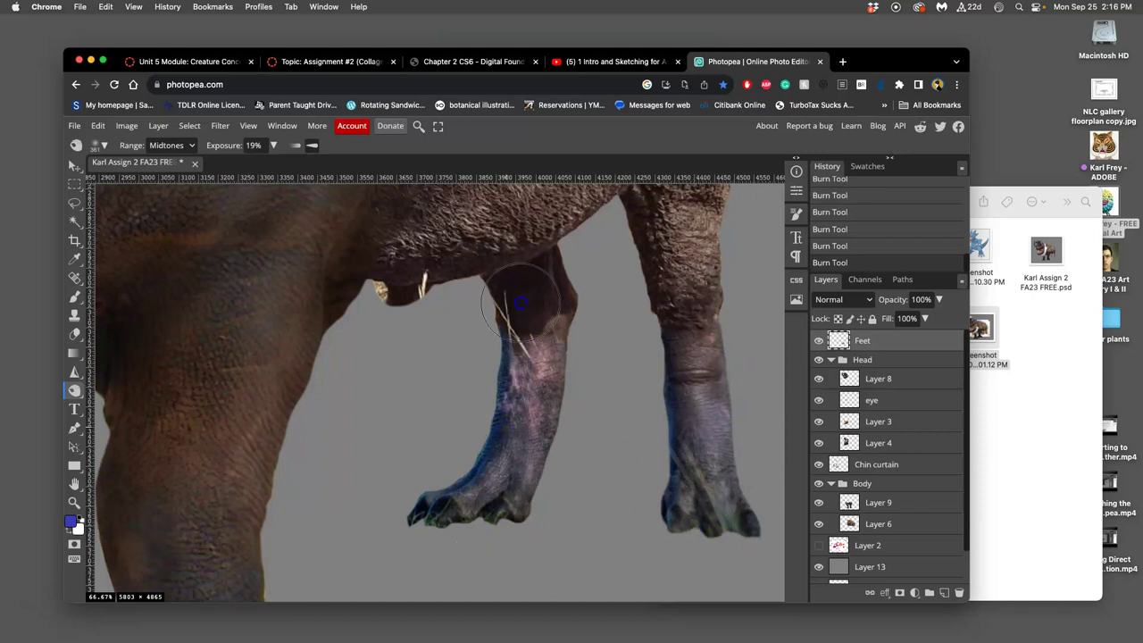
pyautogui.moveTo(518, 334)
pyautogui.mouseDown()
pyautogui.moveTo(700, 364)
pyautogui.moveTo(730, 455)
pyautogui.mouseUp()
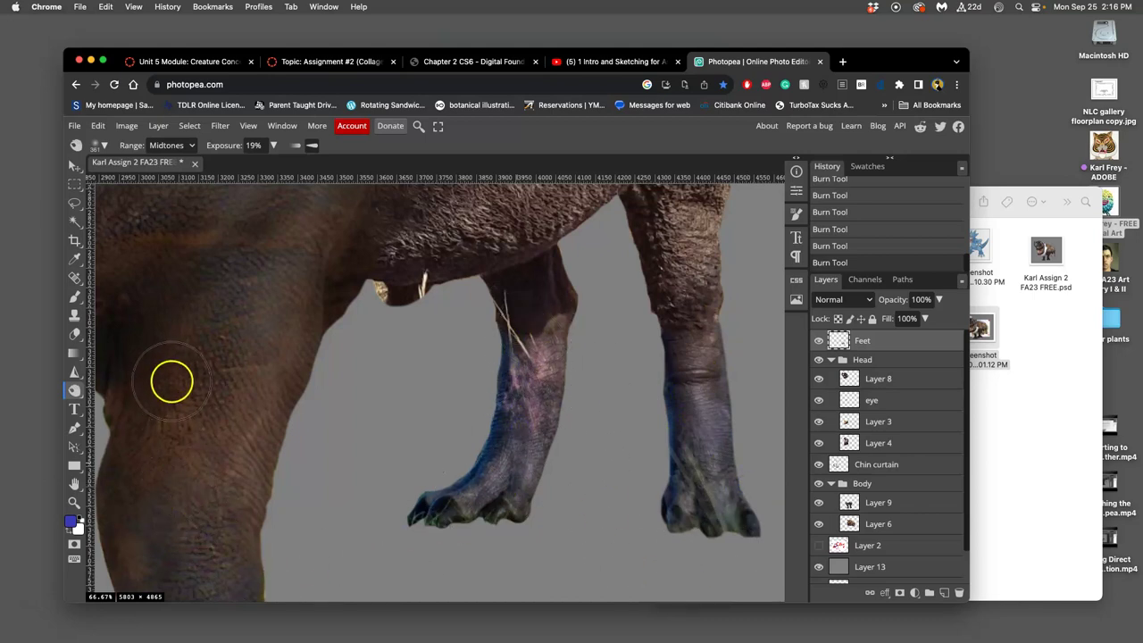
# Lighten both back feet and the left leg's lower edge with the Dodge Tool at 8% exposure.
pyautogui.rightClick(75, 390)
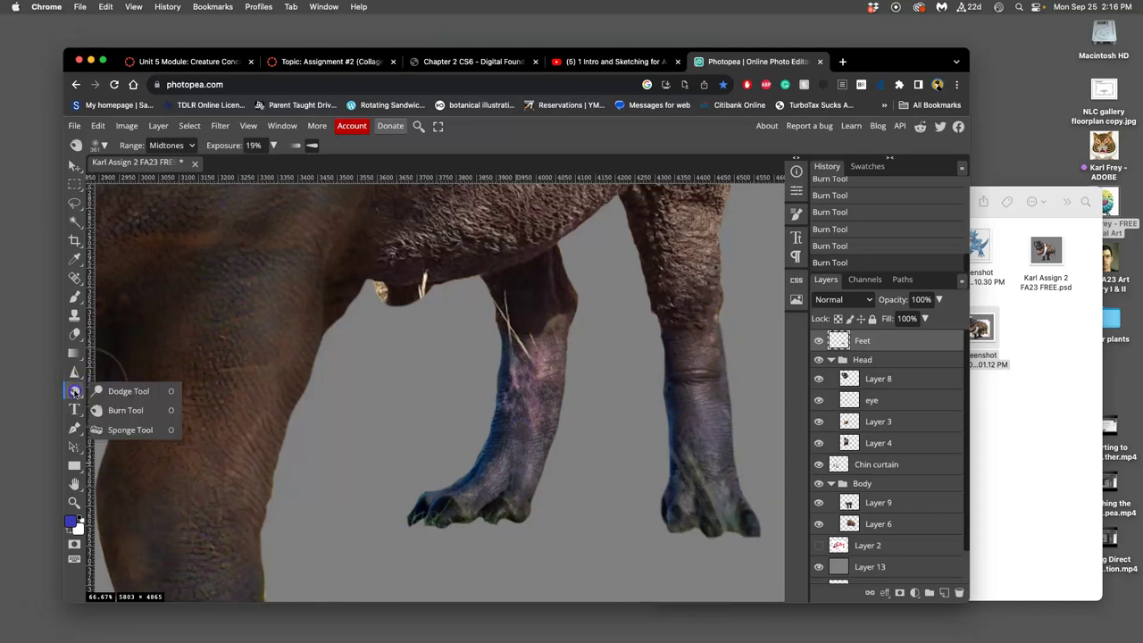
pyautogui.click(116, 388)
pyautogui.moveTo(459, 474); pyautogui.dragTo(429, 483)
pyautogui.moveTo(428, 482); pyautogui.dragTo(449, 475)
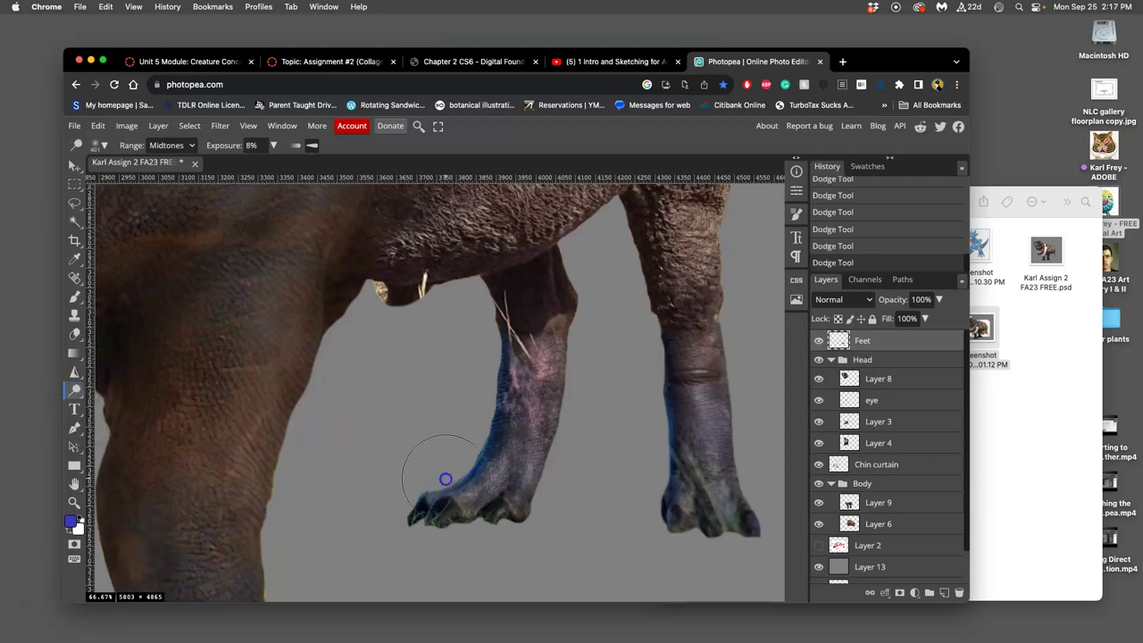
pyautogui.moveTo(760, 492)
pyautogui.mouseDown()
pyautogui.moveTo(747, 477)
pyautogui.moveTo(724, 487)
pyautogui.mouseUp()
pyautogui.moveTo(490, 539)
pyautogui.mouseDown()
pyautogui.moveTo(449, 452)
pyautogui.moveTo(485, 396)
pyautogui.moveTo(491, 355)
pyautogui.mouseUp()
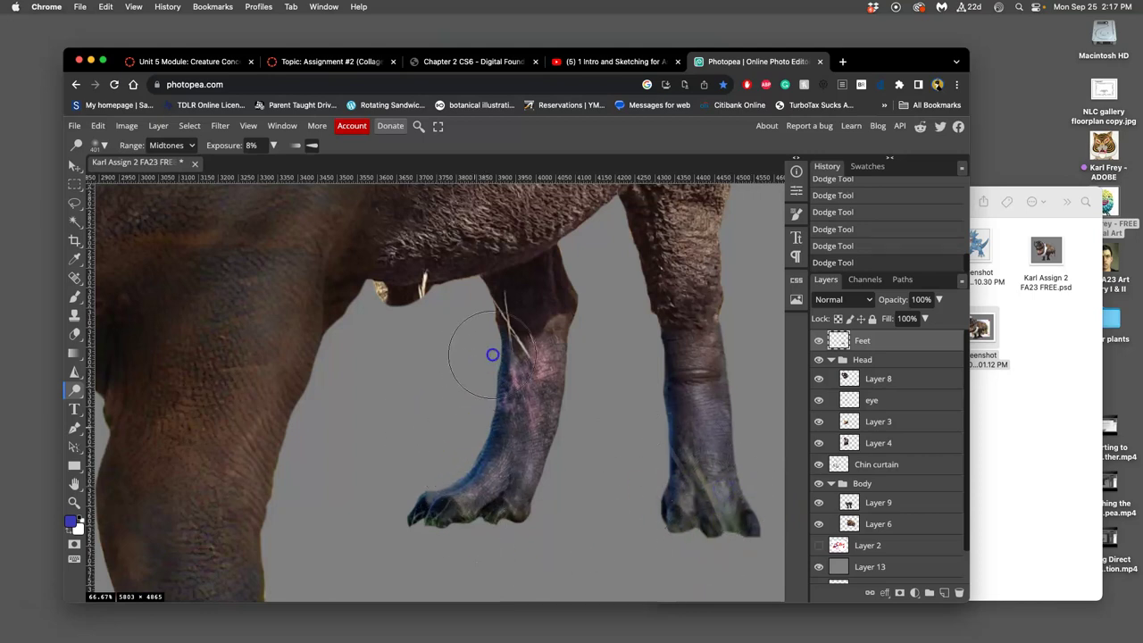
# Desaturate both legs and the left foot's toes with the Sponge Tool in Desaturate mode.
pyautogui.rightClick(77, 390)
pyautogui.click(125, 429)
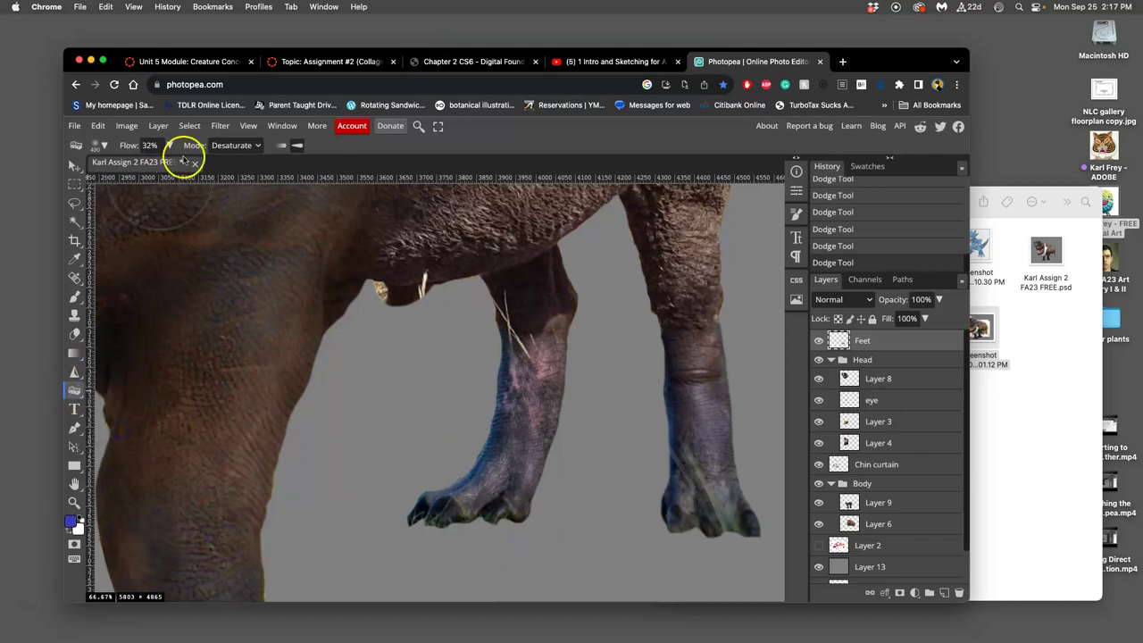
pyautogui.click(379, 275)
pyautogui.moveTo(378, 275); pyautogui.dragTo(527, 365)
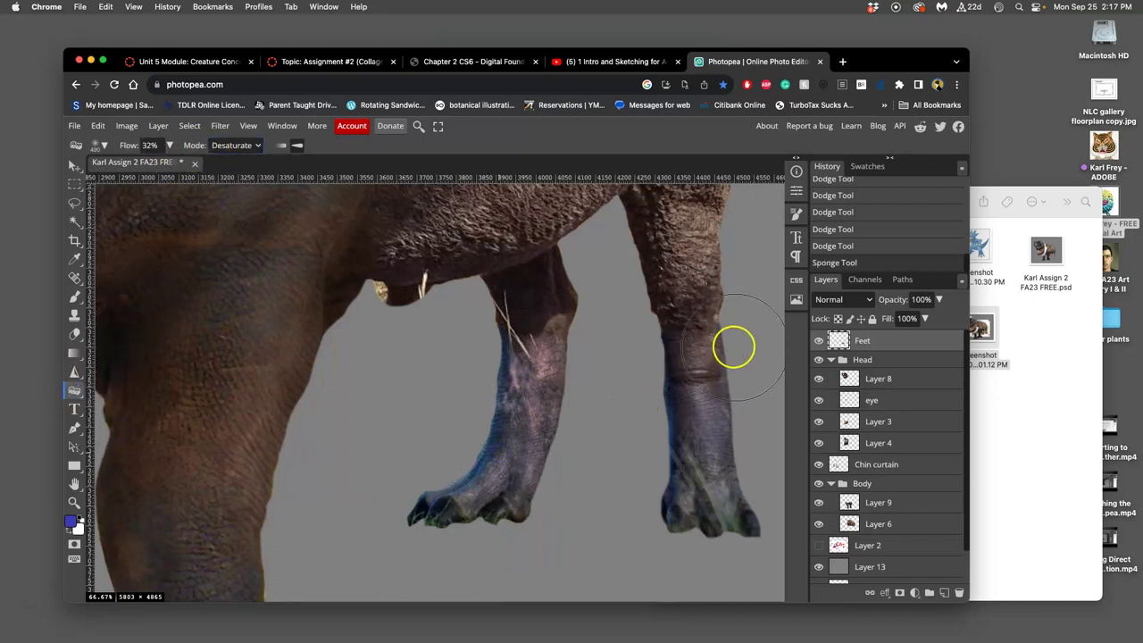
pyautogui.moveTo(732, 347)
pyautogui.mouseDown()
pyautogui.moveTo(700, 404)
pyautogui.moveTo(584, 488)
pyautogui.mouseUp()
pyautogui.moveTo(508, 334)
pyautogui.mouseDown()
pyautogui.moveTo(541, 350)
pyautogui.moveTo(497, 506)
pyautogui.moveTo(720, 536)
pyautogui.moveTo(752, 510)
pyautogui.moveTo(701, 520)
pyautogui.mouseUp()
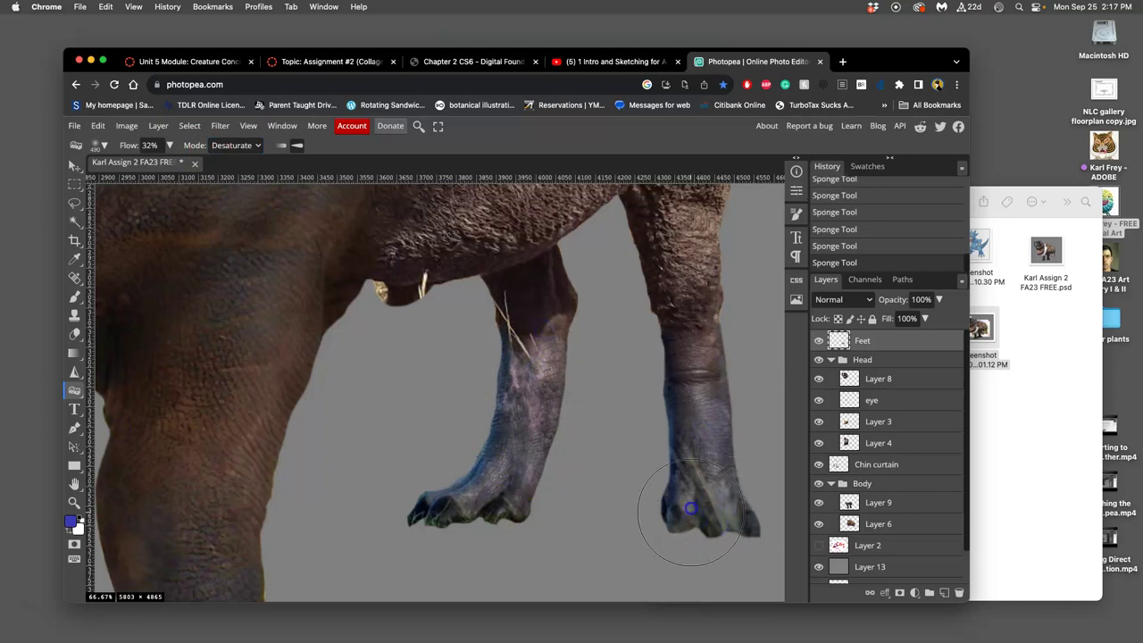
pyautogui.moveTo(406, 521); pyautogui.dragTo(427, 519)
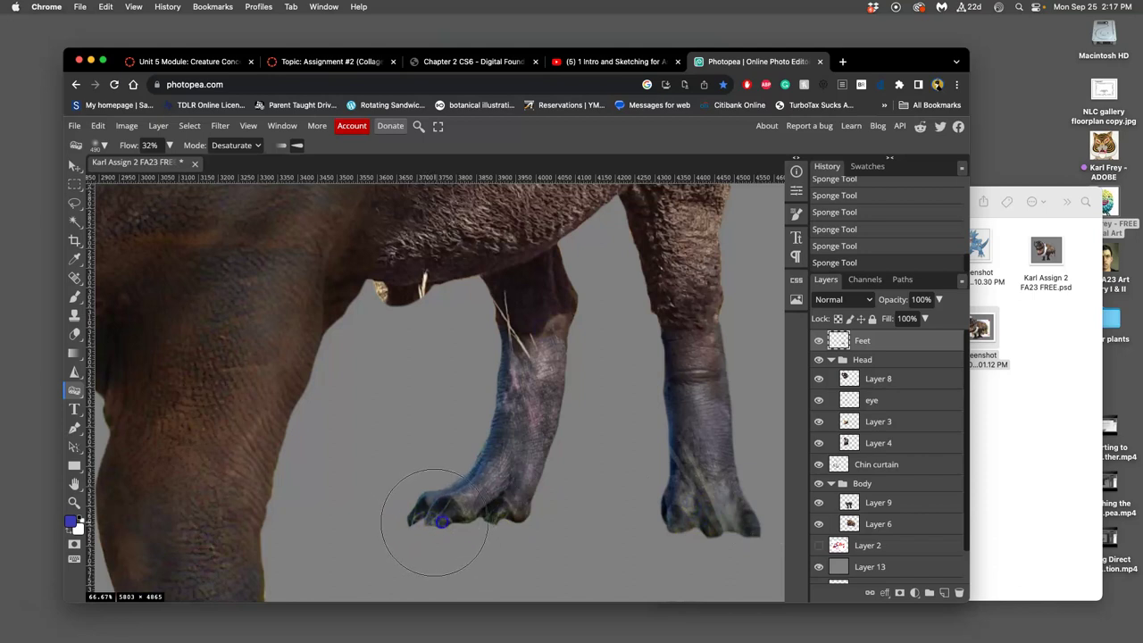
pyautogui.moveTo(442, 522); pyautogui.dragTo(495, 515)
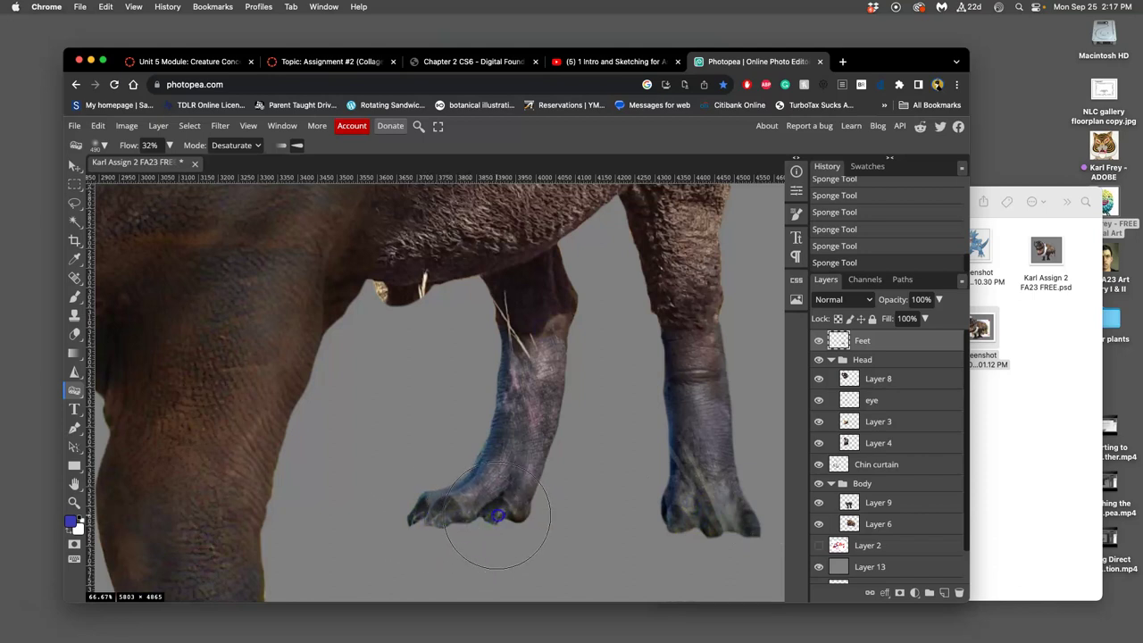
# Darken the toes across the left, middle and right feet with the Burn Tool.
pyautogui.rightClick(75, 390)
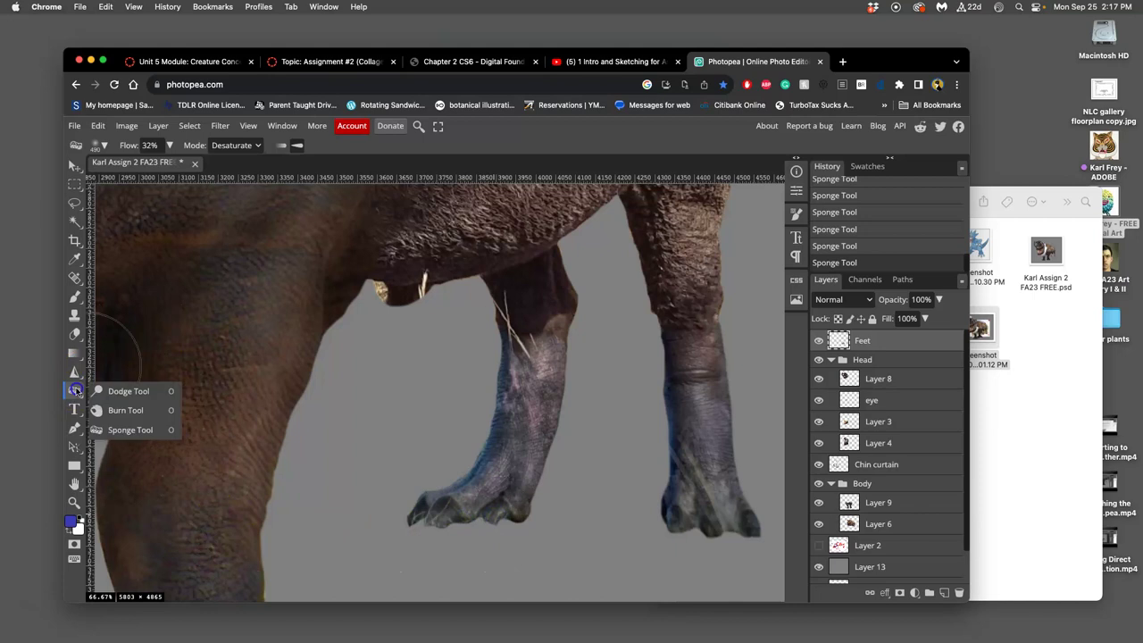
pyautogui.click(125, 410)
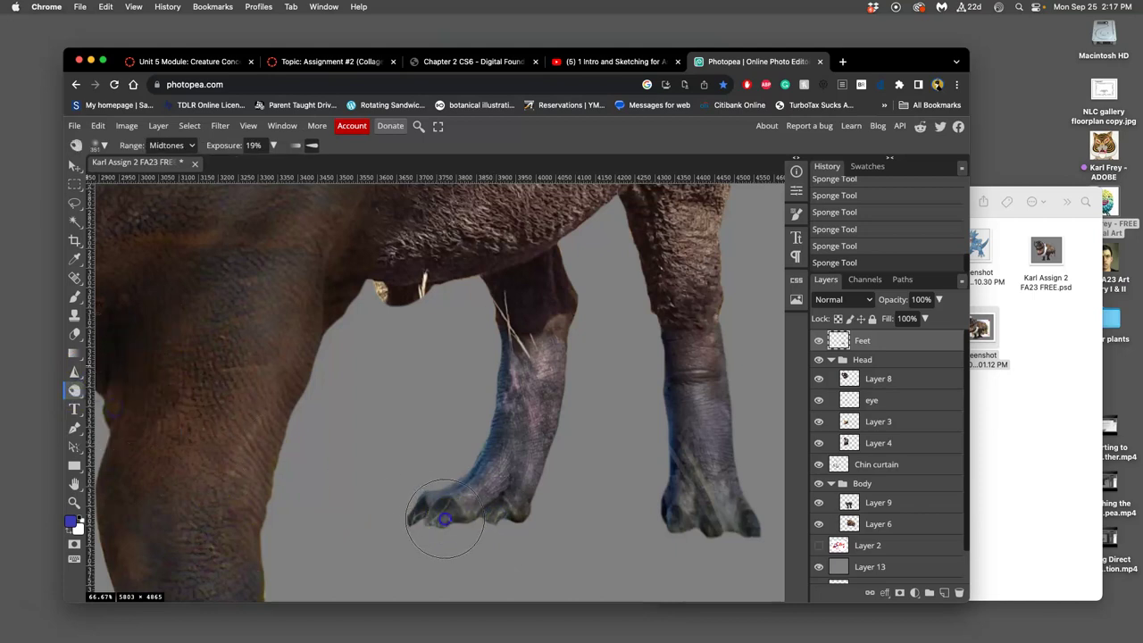
pyautogui.moveTo(439, 523); pyautogui.dragTo(429, 522)
pyautogui.moveTo(496, 516)
pyautogui.mouseDown()
pyautogui.moveTo(494, 507)
pyautogui.moveTo(436, 527)
pyautogui.mouseUp()
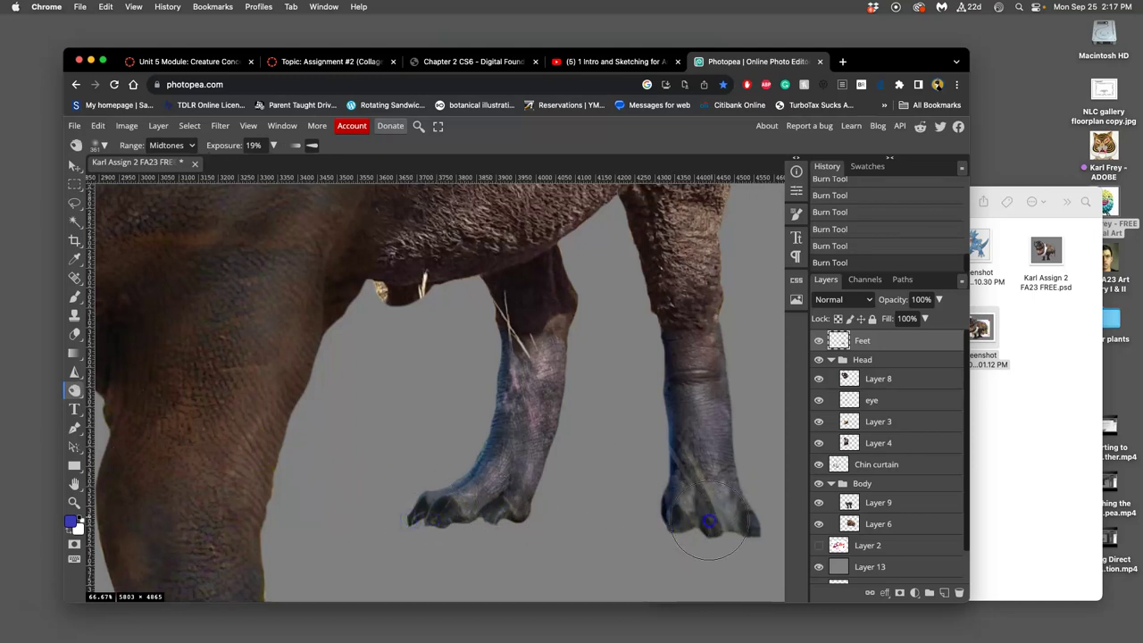
pyautogui.moveTo(705, 519); pyautogui.dragTo(740, 521)
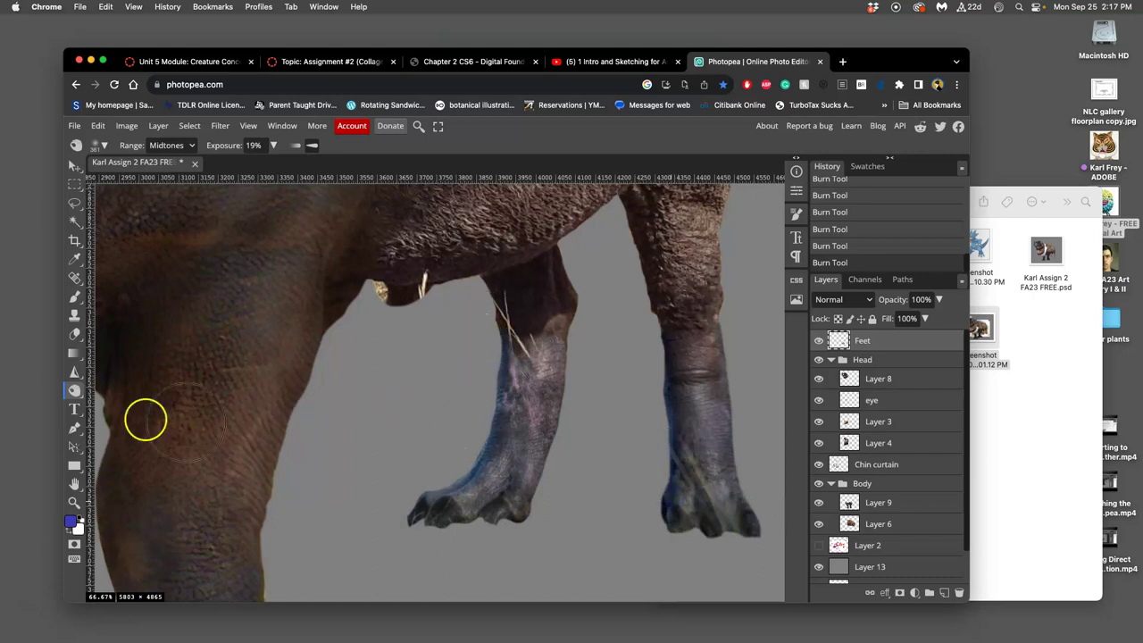
# Burn light shading onto the upper leg, then undo the last two strokes.
pyautogui.click(75, 390)
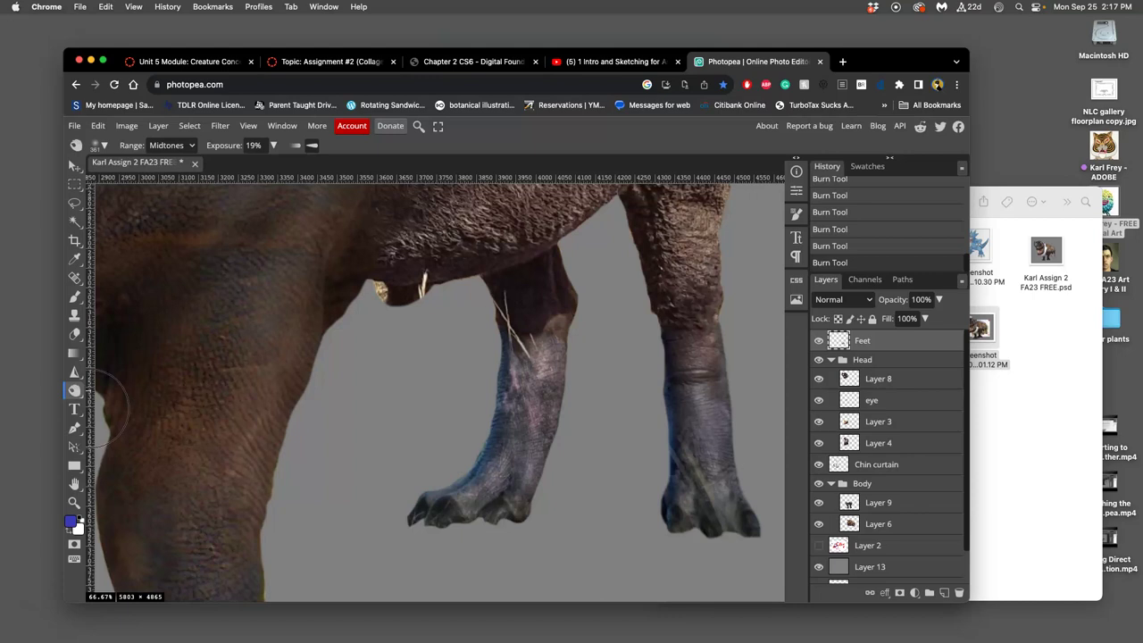
pyautogui.moveTo(510, 332)
pyautogui.mouseDown()
pyautogui.moveTo(538, 349)
pyautogui.moveTo(511, 375)
pyautogui.moveTo(419, 162)
pyautogui.mouseUp()
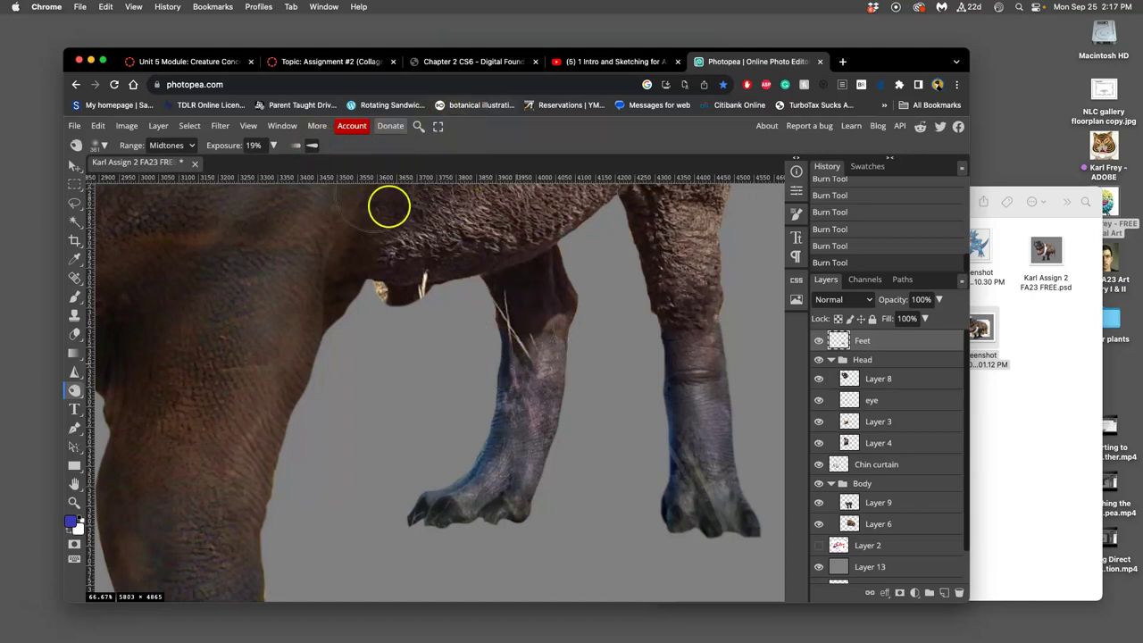
pyautogui.scroll(5, 513, 364)
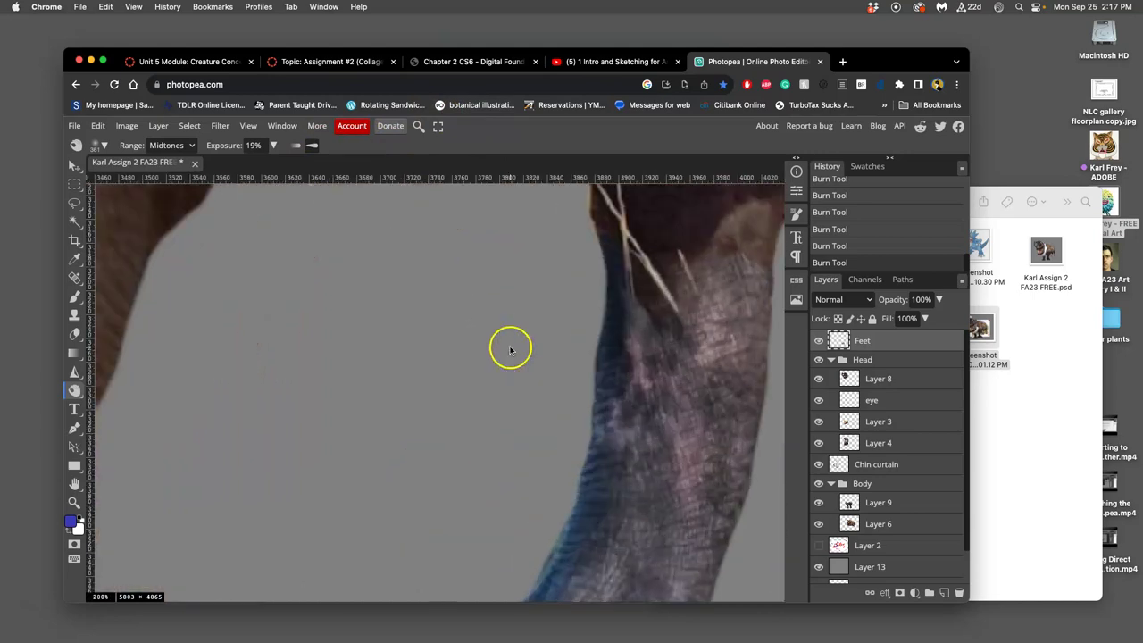
pyautogui.scroll(2, 510, 344)
pyautogui.moveTo(668, 344); pyautogui.dragTo(422, 399)
pyautogui.click(566, 301)
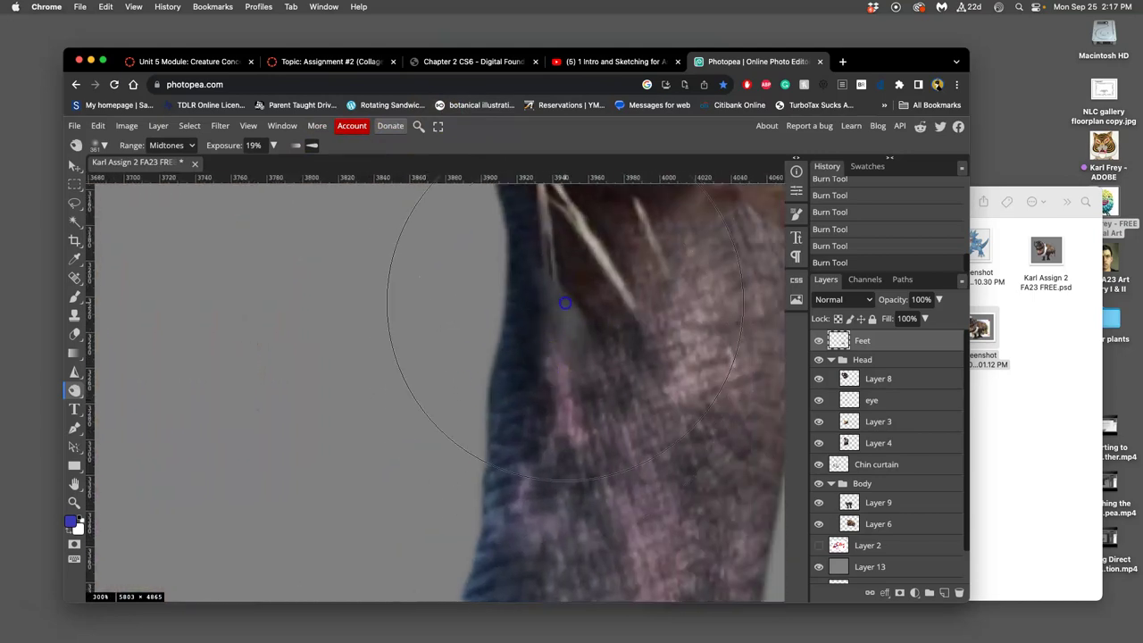
pyautogui.click(638, 394)
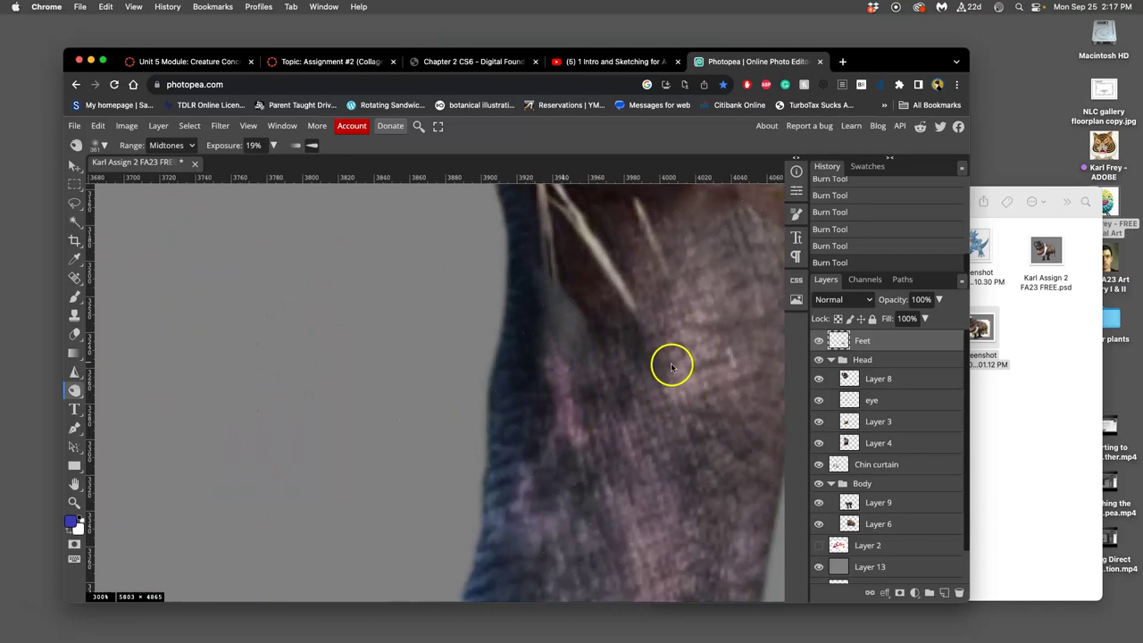
pyautogui.hotkey('ctrl', 'z')
pyautogui.hotkey('ctrl', 'z')
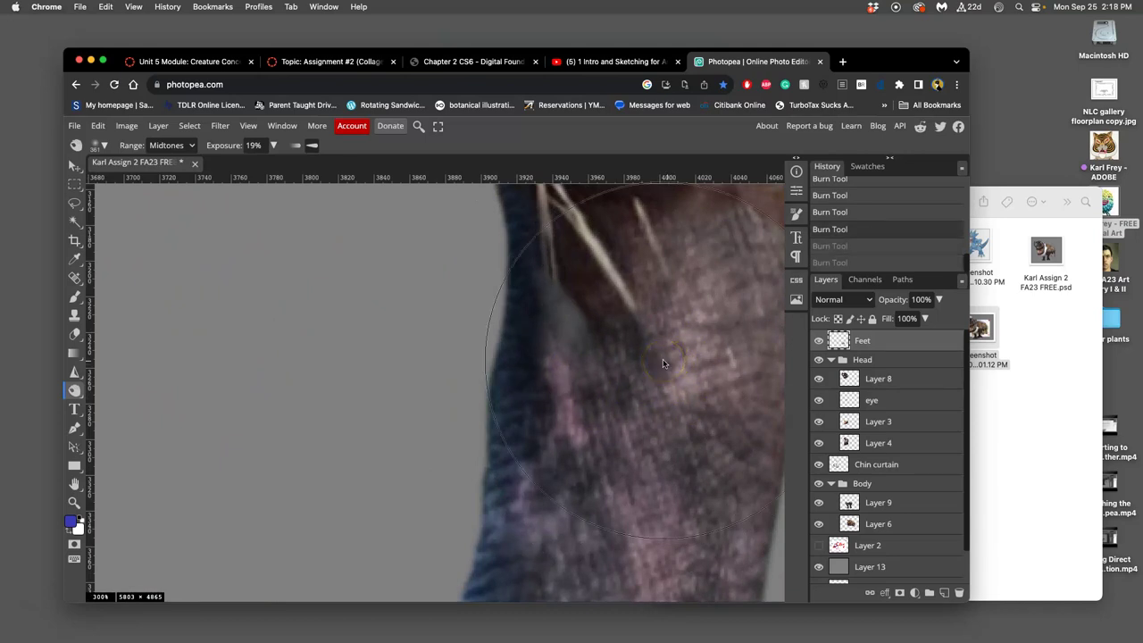
pyautogui.scroll(-3, 662, 364)
pyautogui.scroll(-2, 663, 364)
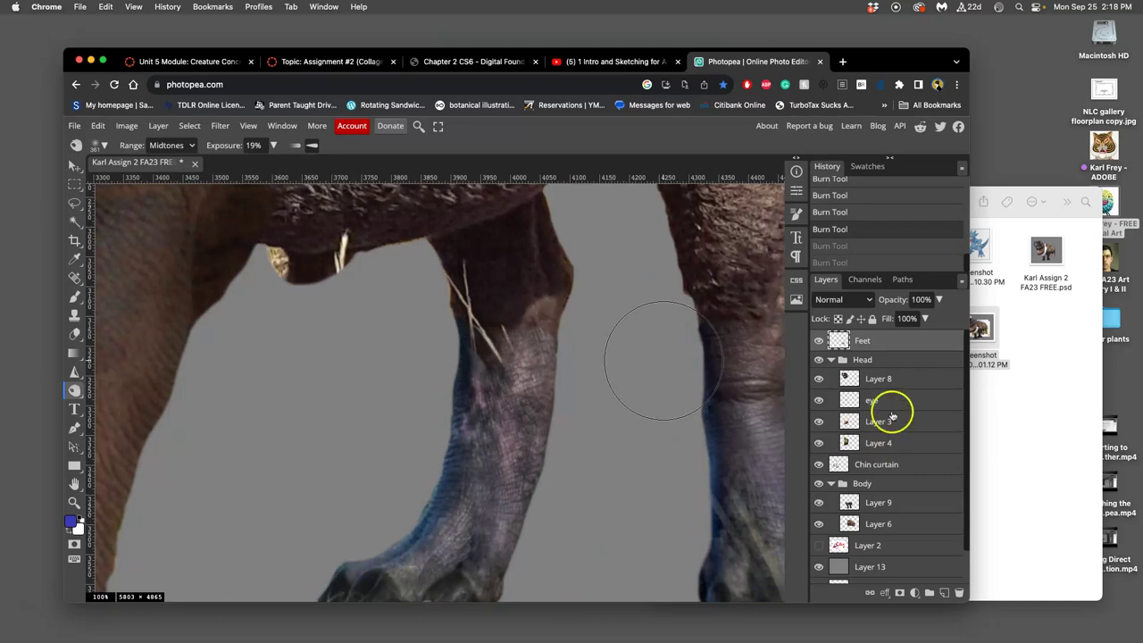
# Toggle the Feet layer's visibility to compare the creature with and without it.
pyautogui.click(818, 340)
pyautogui.click(819, 340)
pyautogui.click(819, 340)
pyautogui.click(819, 340)
pyautogui.scroll(-1, 713, 385)
pyautogui.scroll(-1, 625, 375)
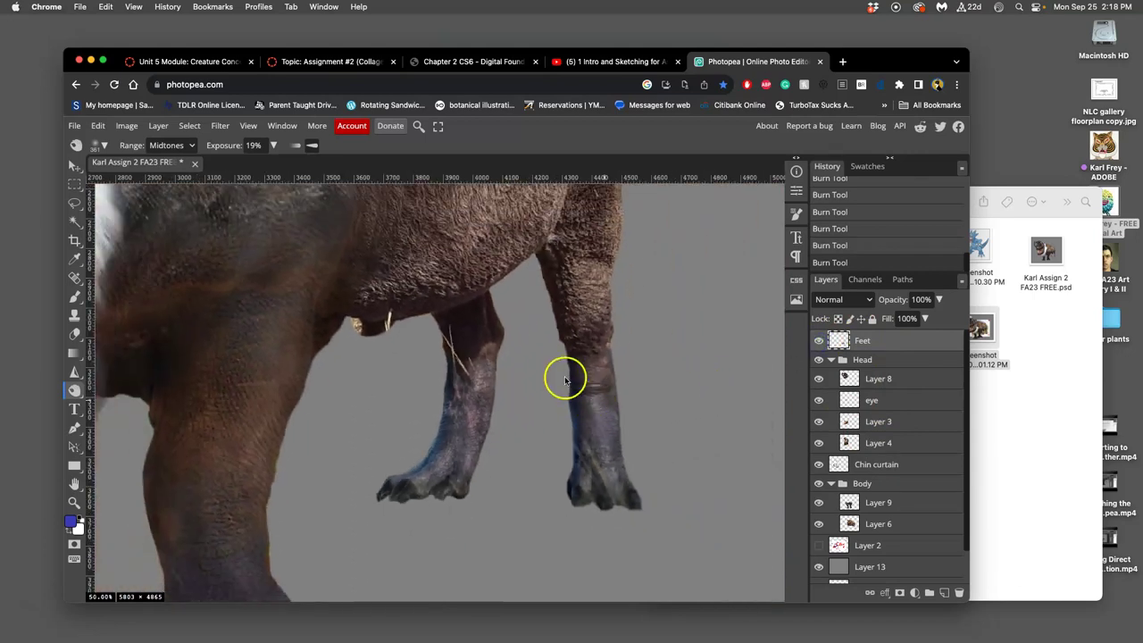
pyautogui.scroll(-1, 553, 362)
# Slightly darken the back hind leg on Layer 6 with the burn tool.
pyautogui.moveTo(581, 345); pyautogui.dragTo(639, 329)
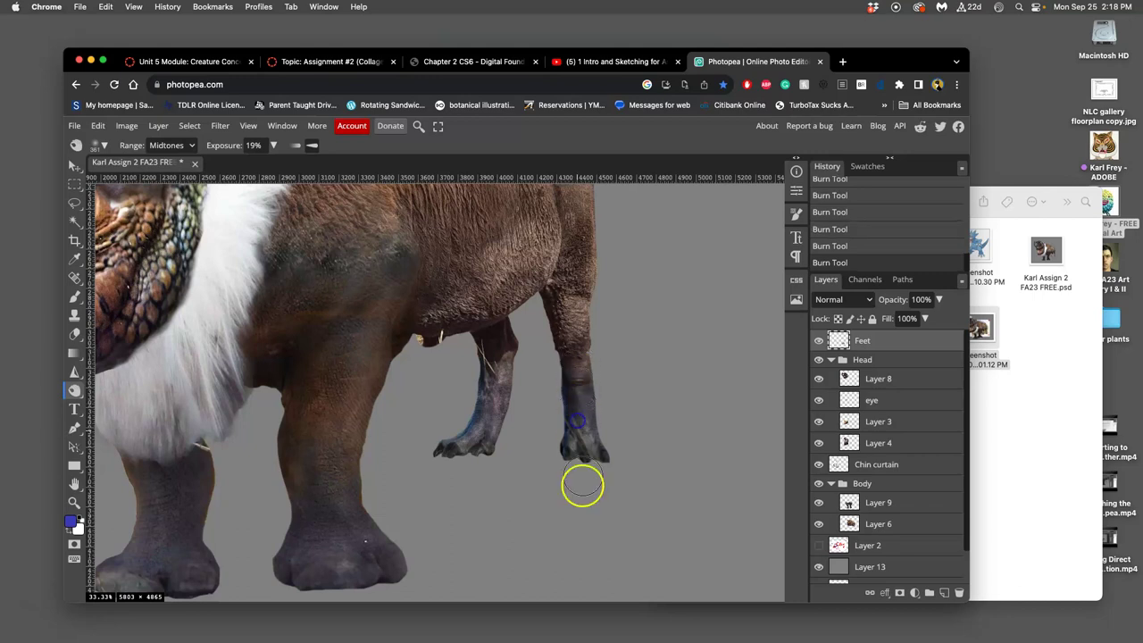
pyautogui.moveTo(643, 384); pyautogui.dragTo(662, 457)
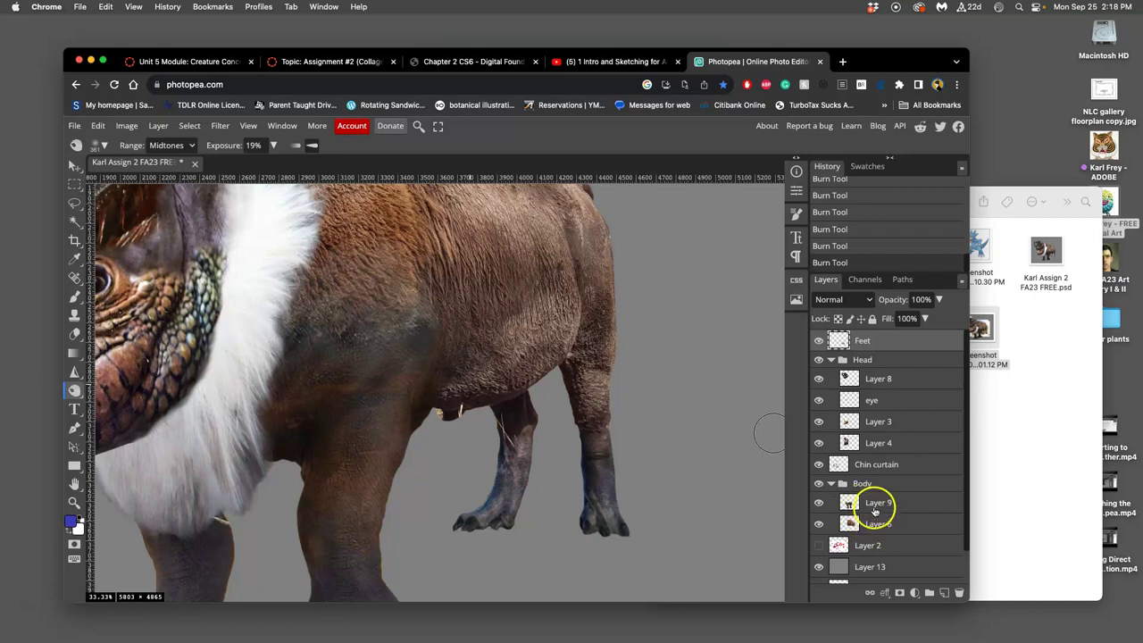
pyautogui.click(876, 524)
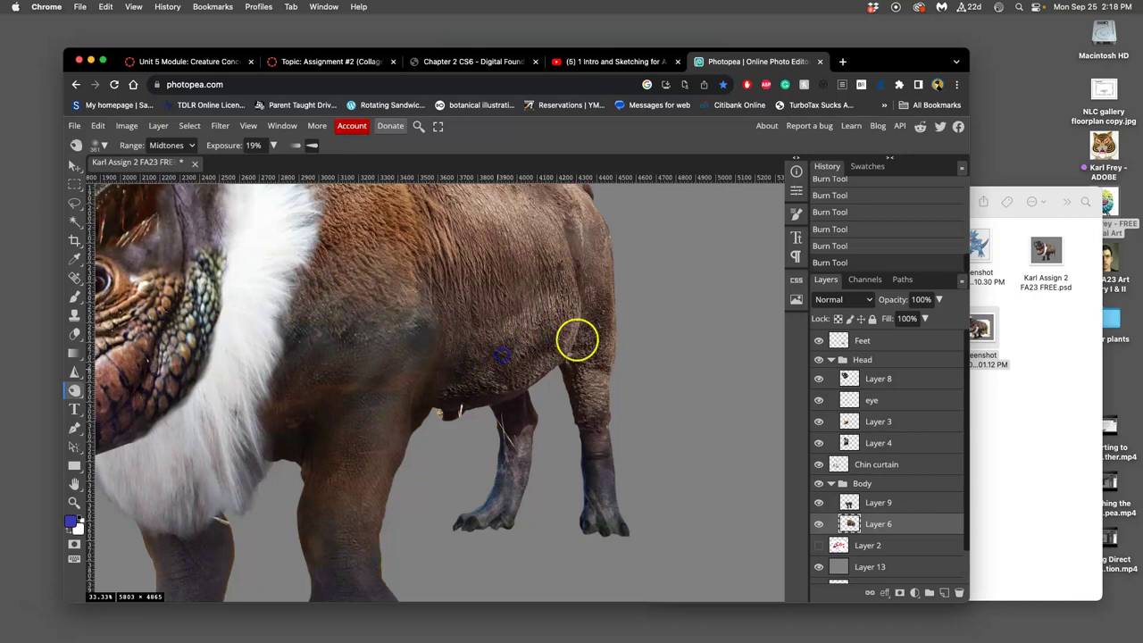
pyautogui.moveTo(578, 347); pyautogui.dragTo(594, 386)
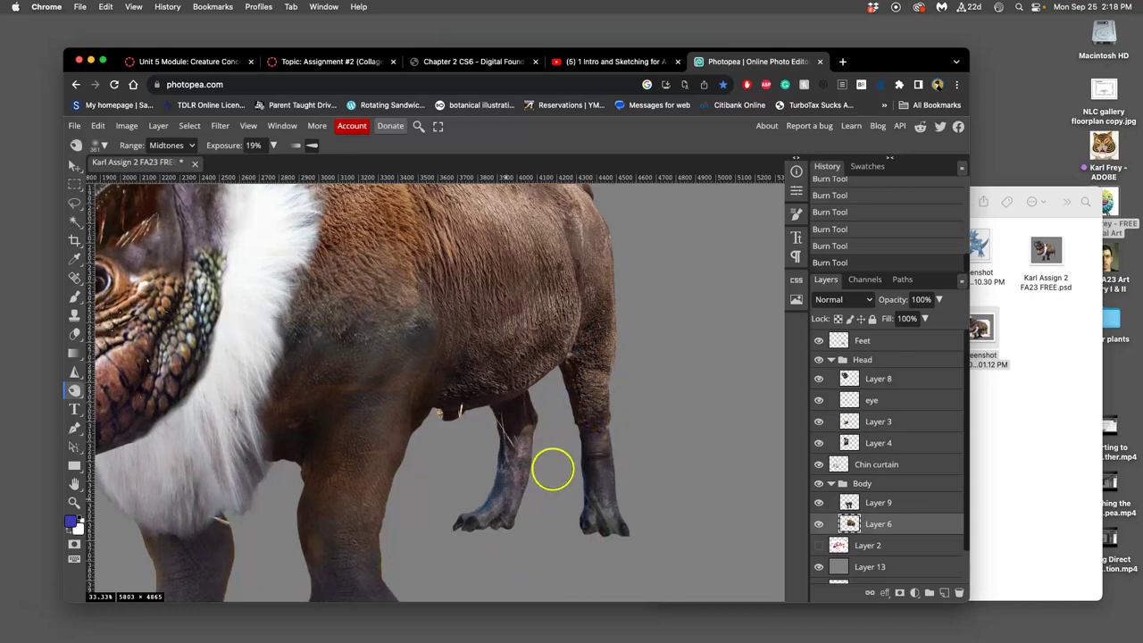
pyautogui.scroll(-2, 571, 402)
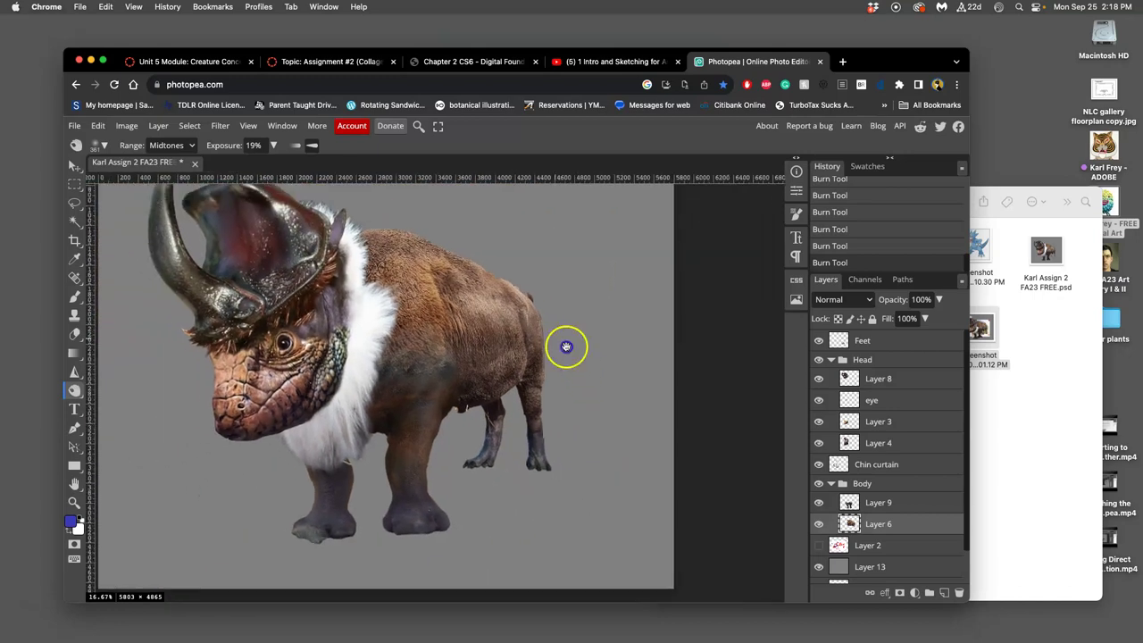
pyautogui.hscroll(-3, 581, 357)
pyautogui.scroll(1, 581, 358)
pyautogui.scroll(1, 533, 414)
pyautogui.scroll(1, 589, 437)
pyautogui.scroll(1, 599, 402)
pyautogui.scroll(-1, 517, 358)
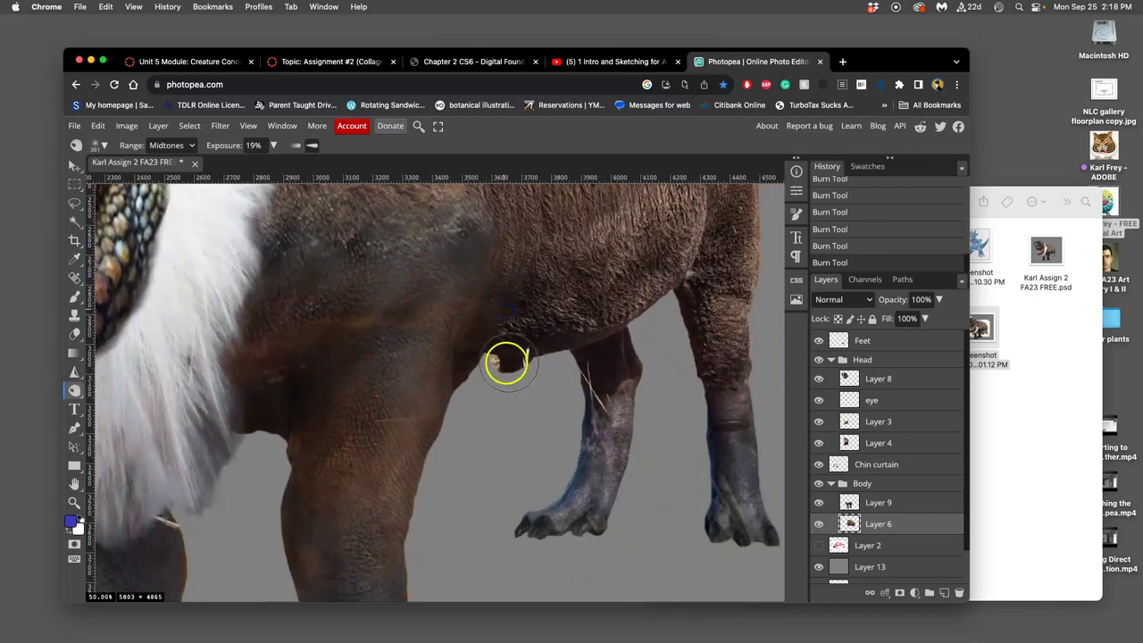
# Lasso and delete the stray blob and leftover bit beneath the belly, then deselect.
pyautogui.click(75, 204)
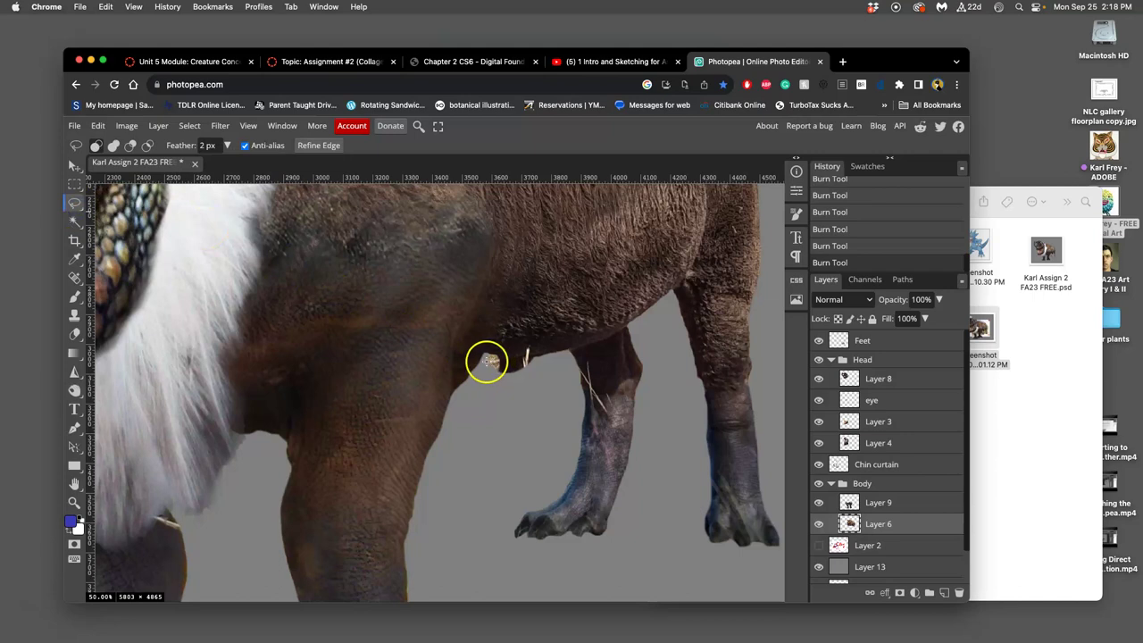
pyautogui.click(486, 356)
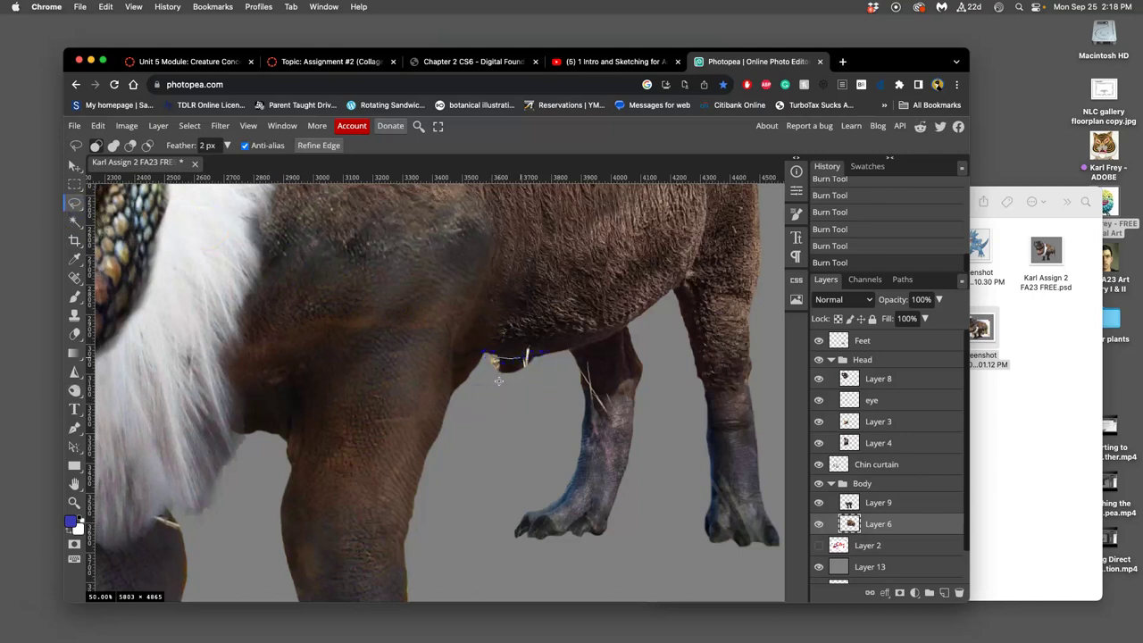
pyautogui.moveTo(498, 381); pyautogui.dragTo(510, 383)
pyautogui.press('BackSpace')
pyautogui.press('BackSpace')
pyautogui.press('super+d')
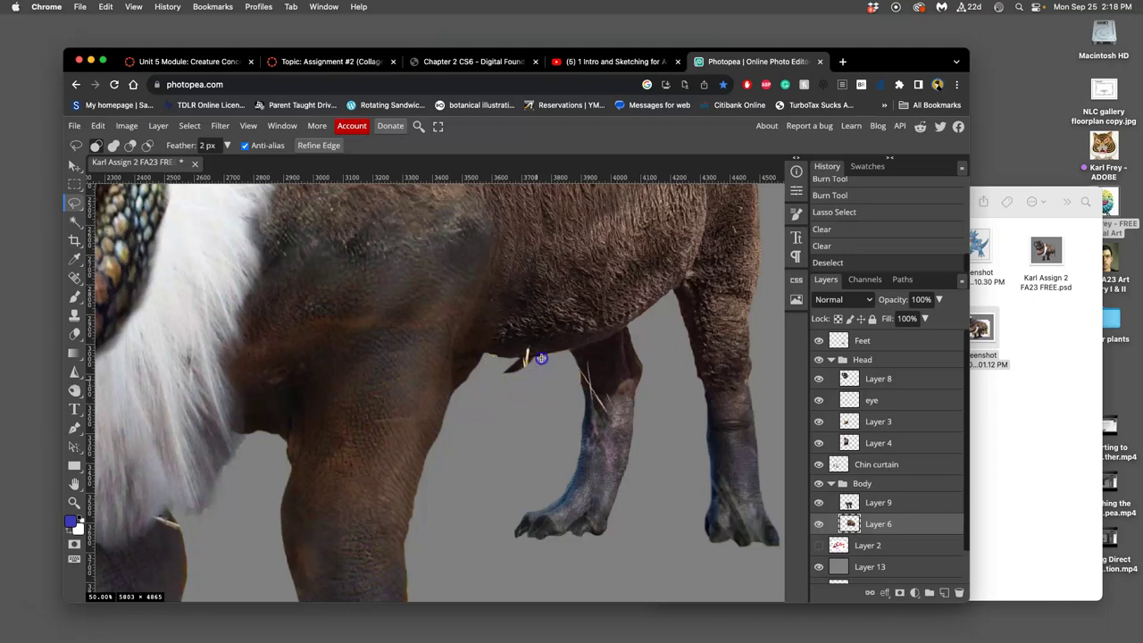
pyautogui.moveTo(501, 386); pyautogui.dragTo(535, 376)
pyautogui.press('BackSpace')
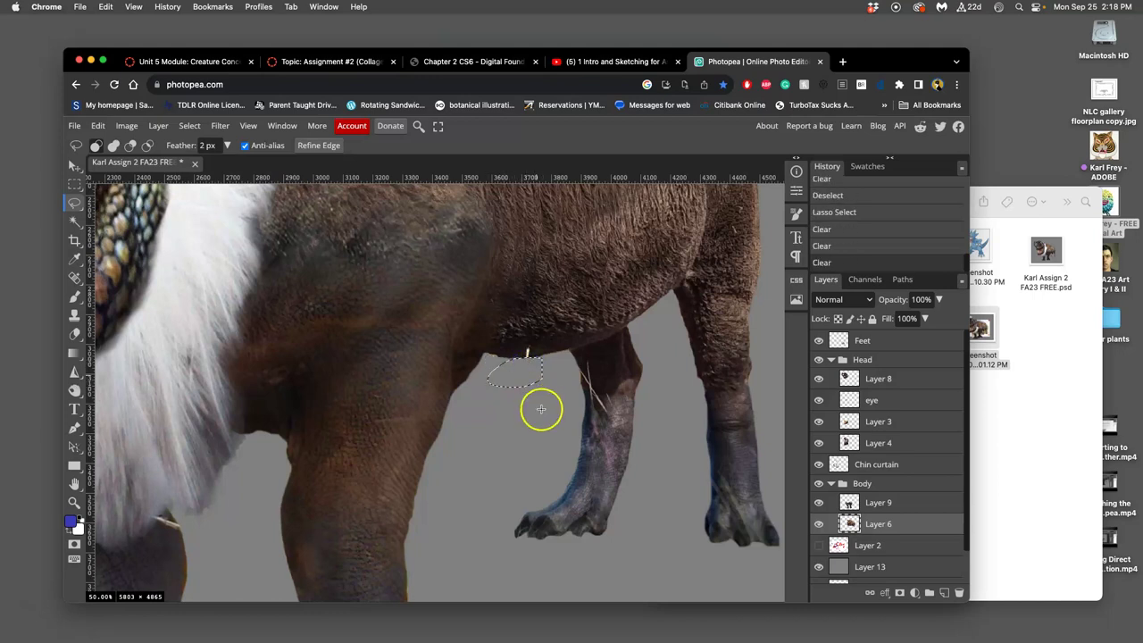
pyautogui.click(540, 410)
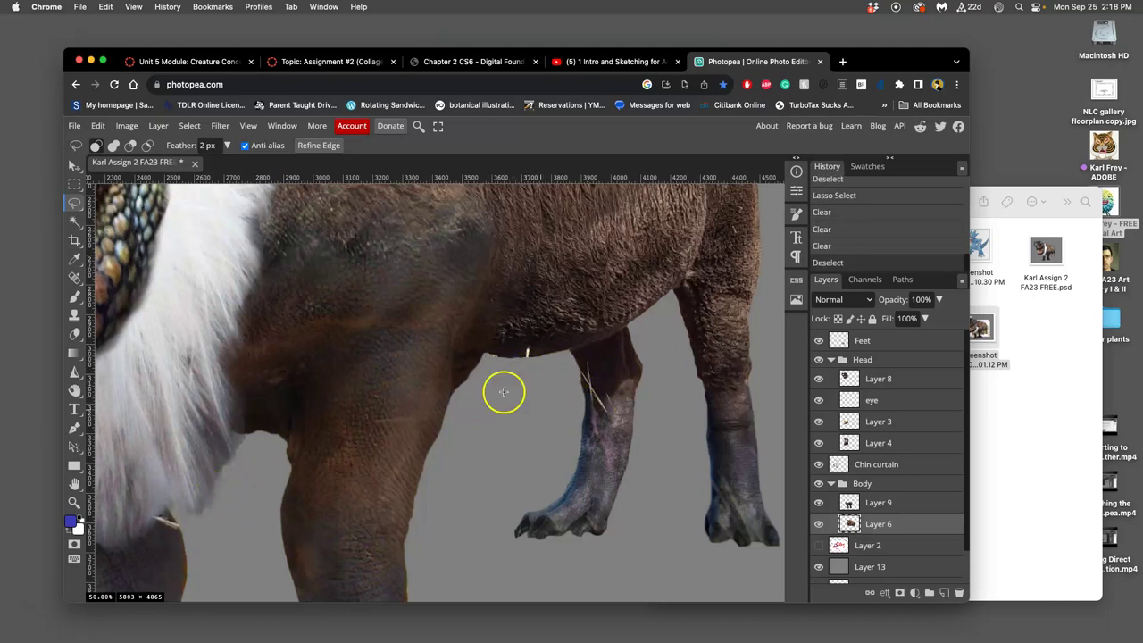
pyautogui.scroll(-2, 532, 373)
pyautogui.scroll(-3, 527, 361)
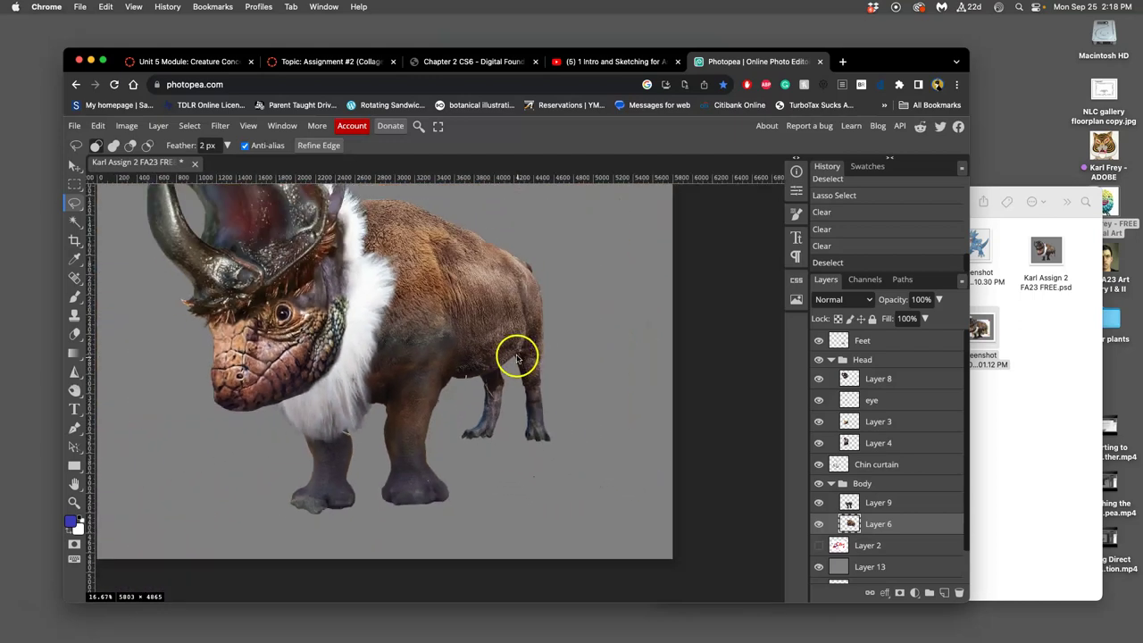
pyautogui.scroll(-1, 518, 350)
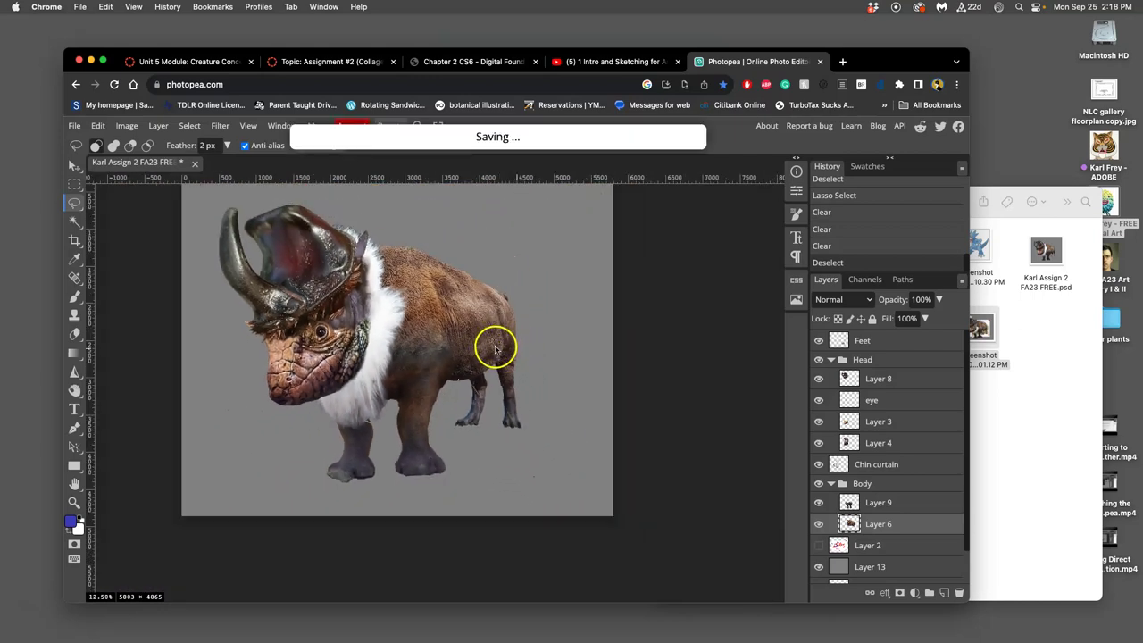